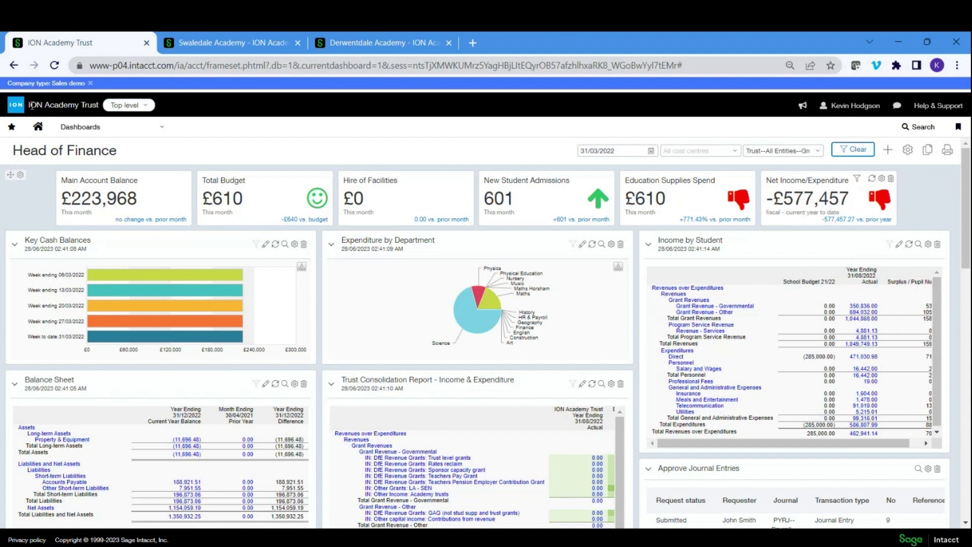
# - Examine the entities selectable from the trust's top level and the options of the signed-in account
pyautogui.click(133, 106)
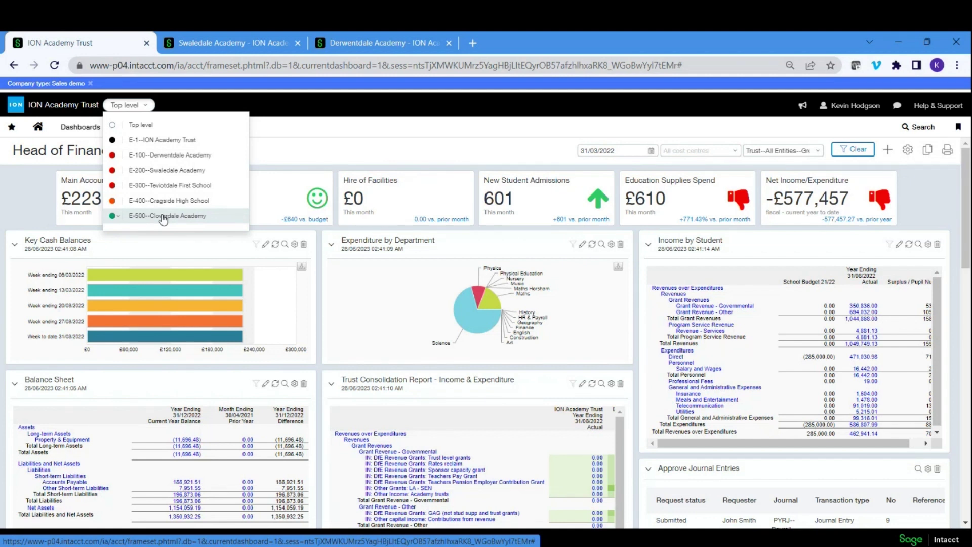
pyautogui.click(546, 65)
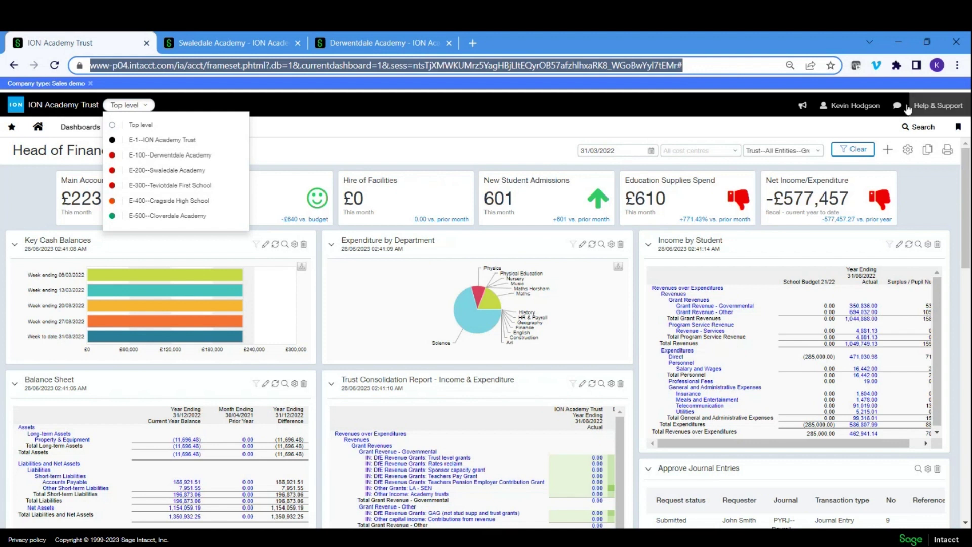
pyautogui.click(853, 108)
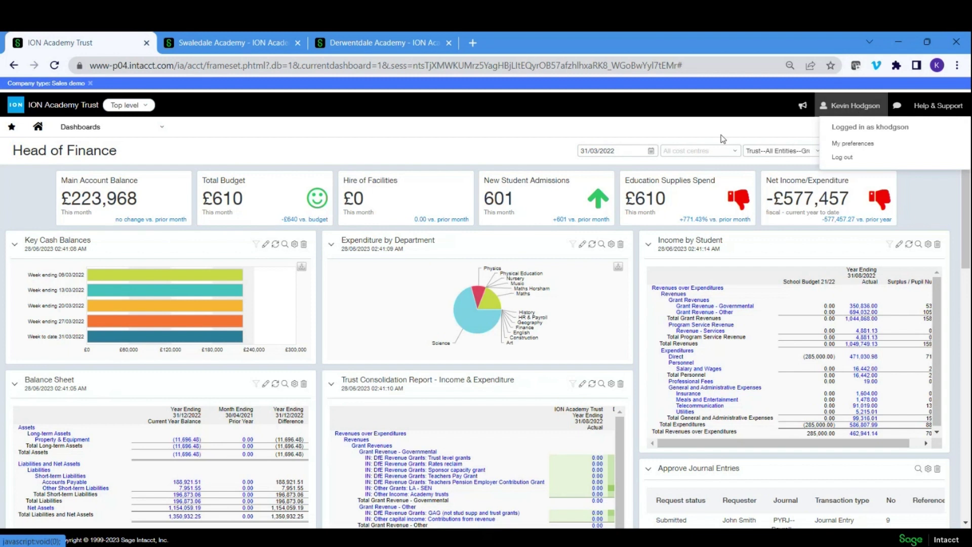
pyautogui.click(127, 105)
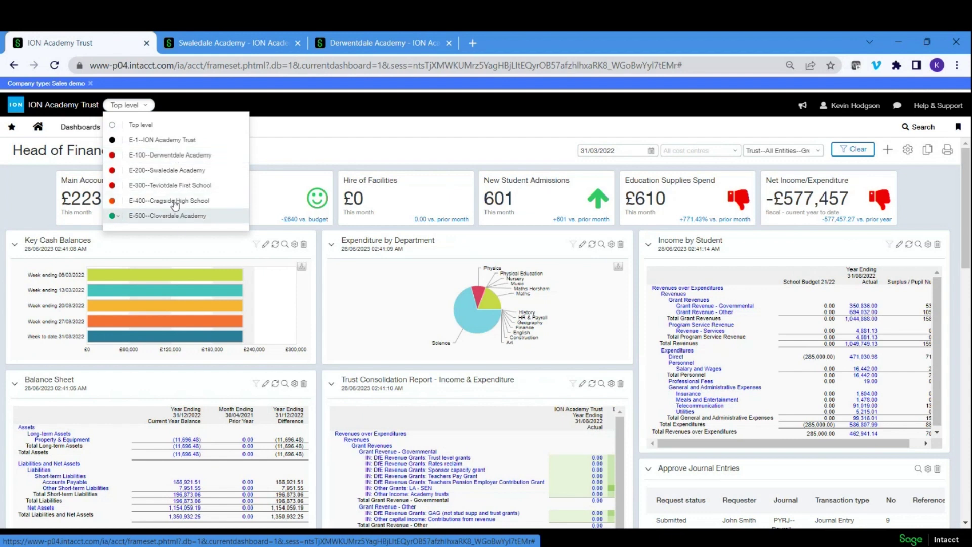
# - Compare the Head of Finance dashboards of Swaledale Academy and Derwentdale Academy and return to the ION Academy Trust page
pyautogui.click(263, 42)
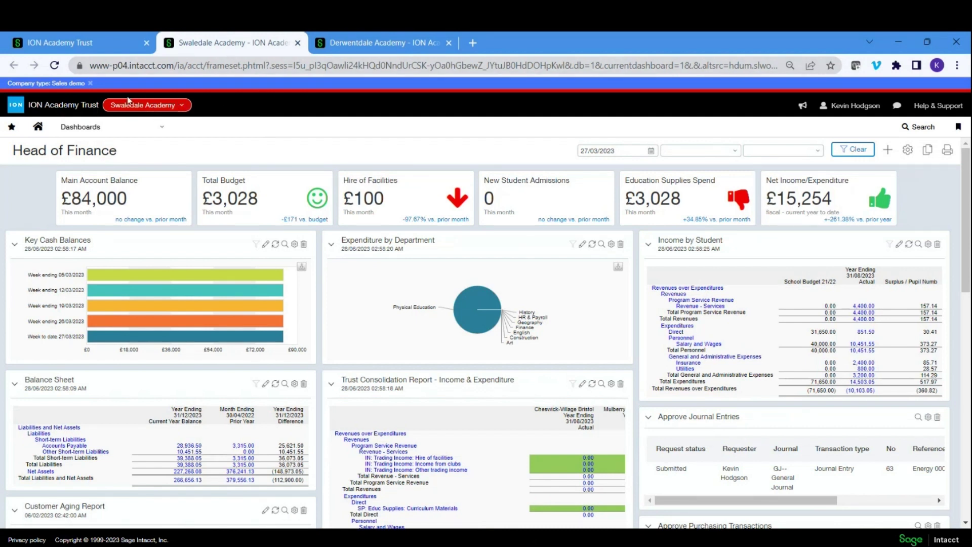
pyautogui.click(344, 44)
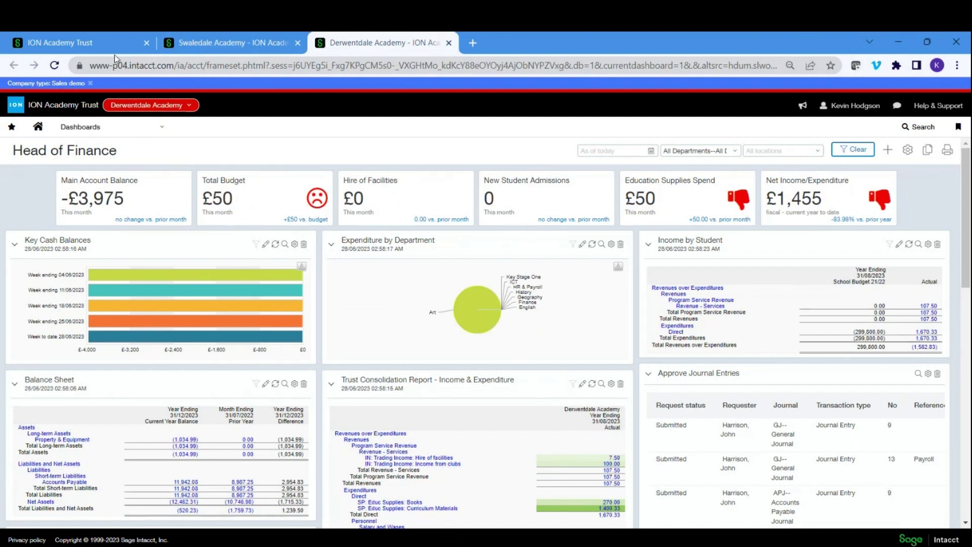
pyautogui.click(238, 45)
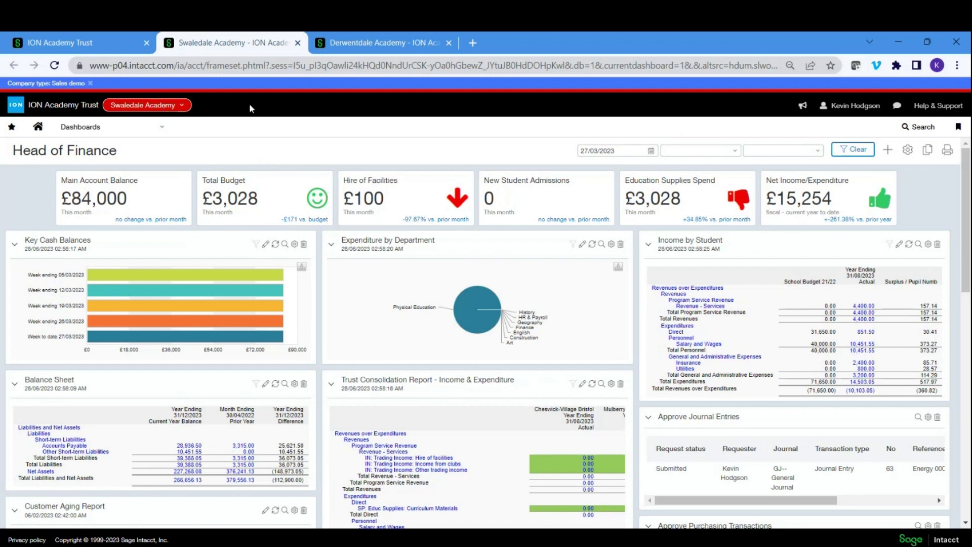
pyautogui.click(96, 43)
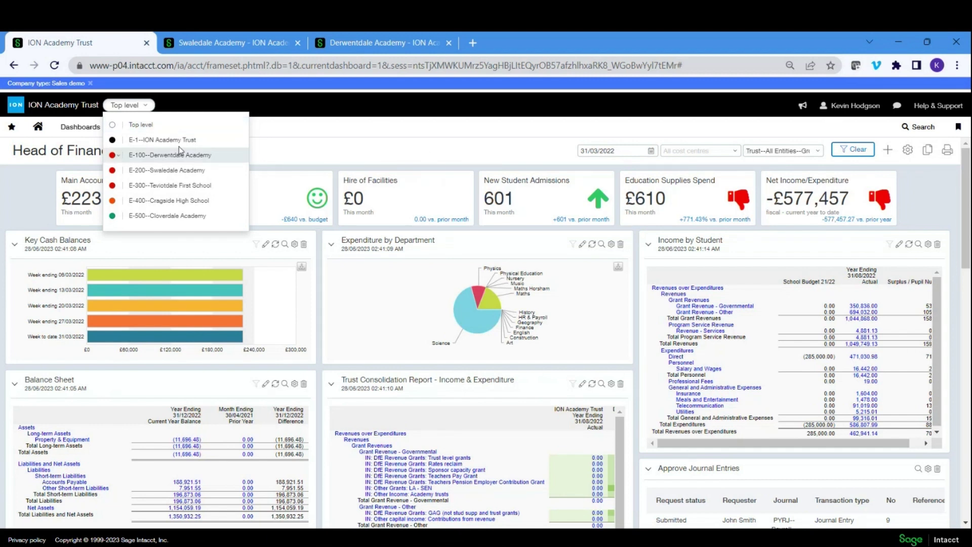
# - Look through the list of dashboards available at the trust's top level
pyautogui.click(486, 163)
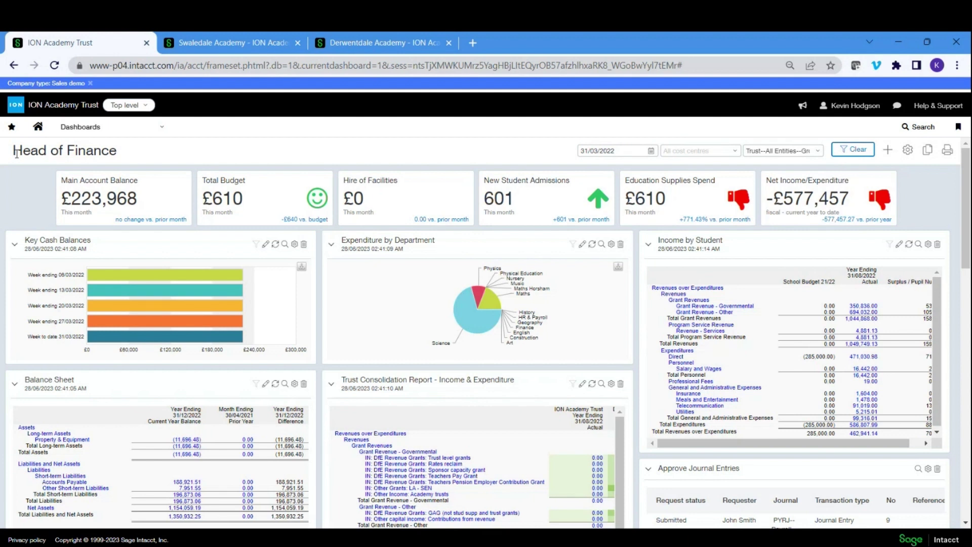
pyautogui.click(100, 131)
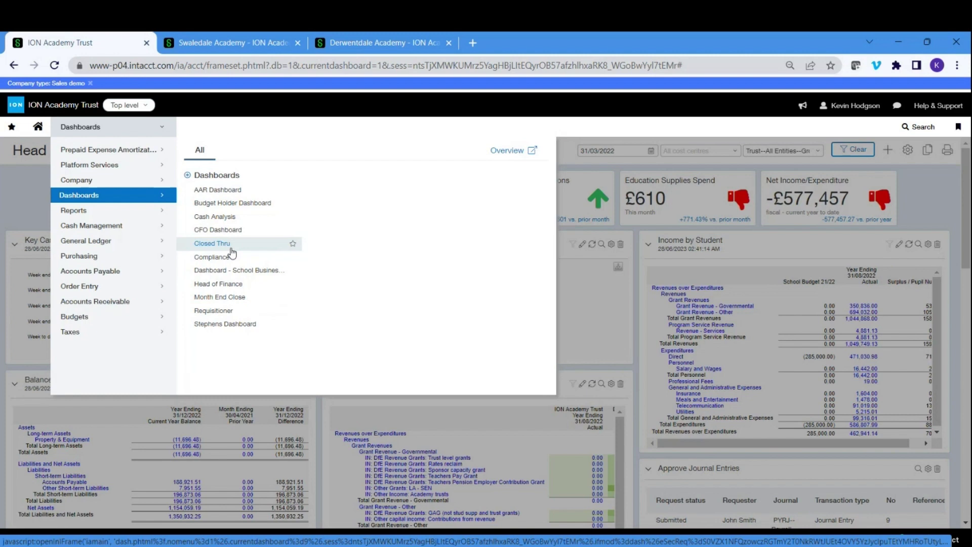
pyautogui.click(572, 100)
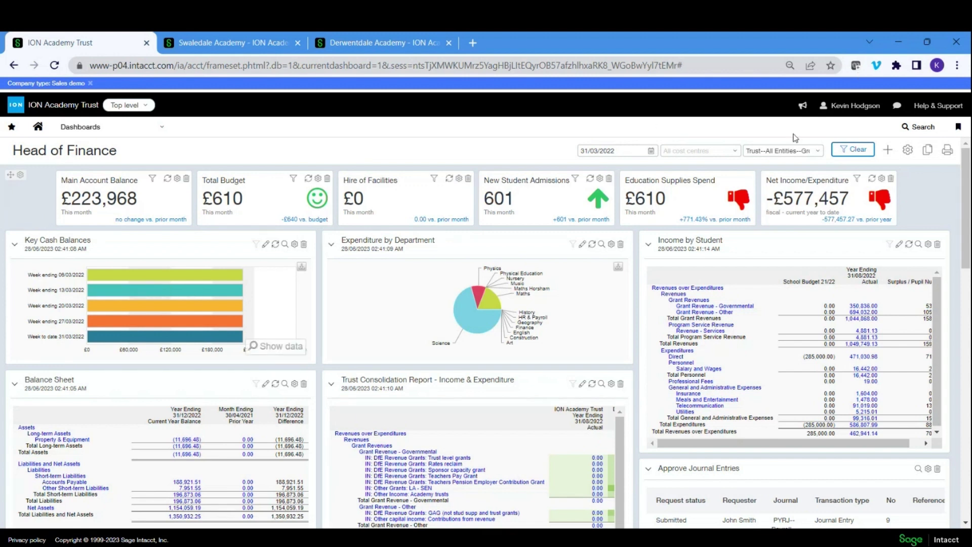
# - Compare the location filter choices on the top-level dashboard with those on the Swaledale Academy dashboard
pyautogui.click(819, 151)
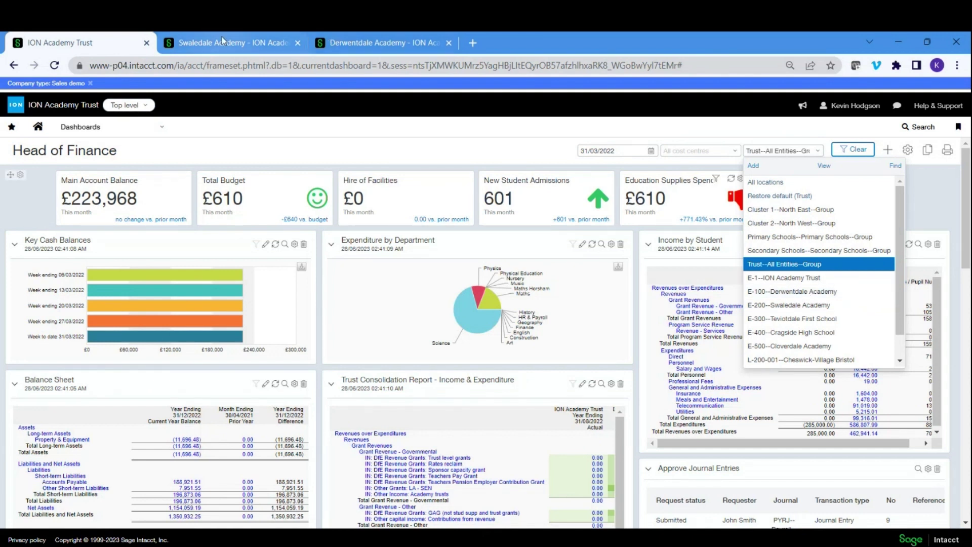
pyautogui.click(265, 48)
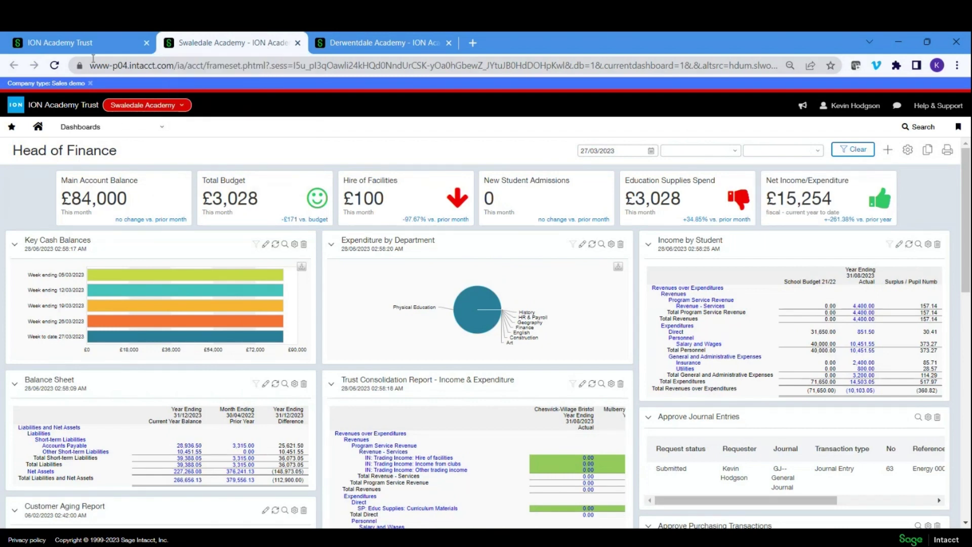
pyautogui.click(99, 128)
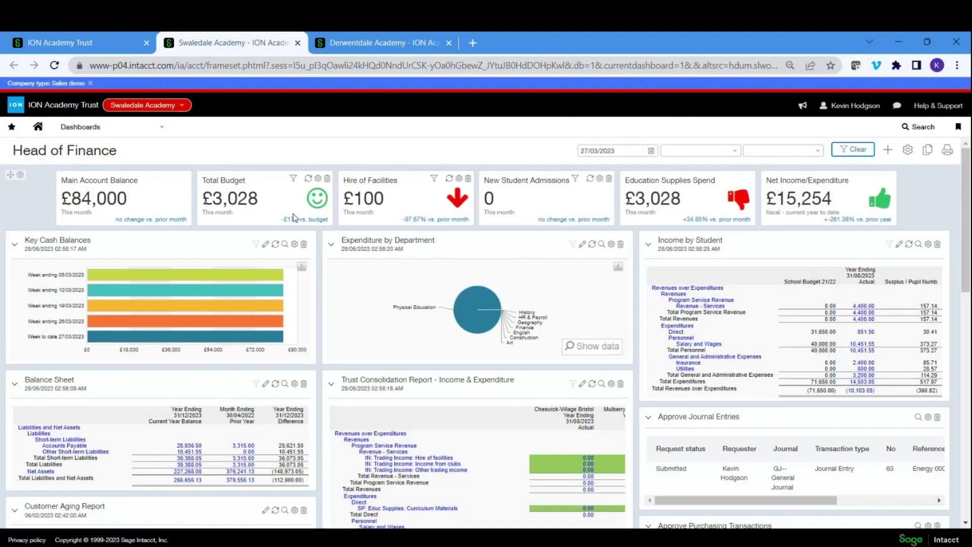
pyautogui.click(813, 151)
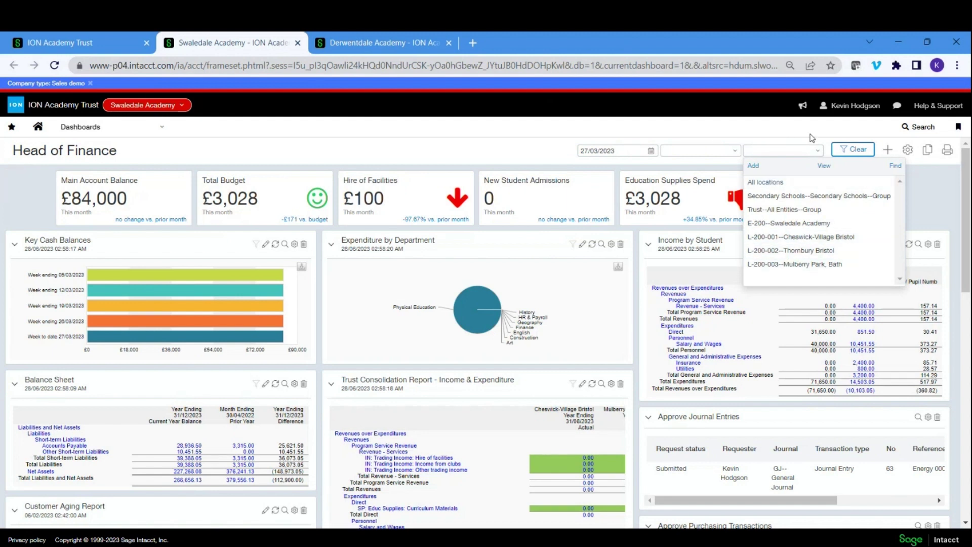
pyautogui.click(117, 46)
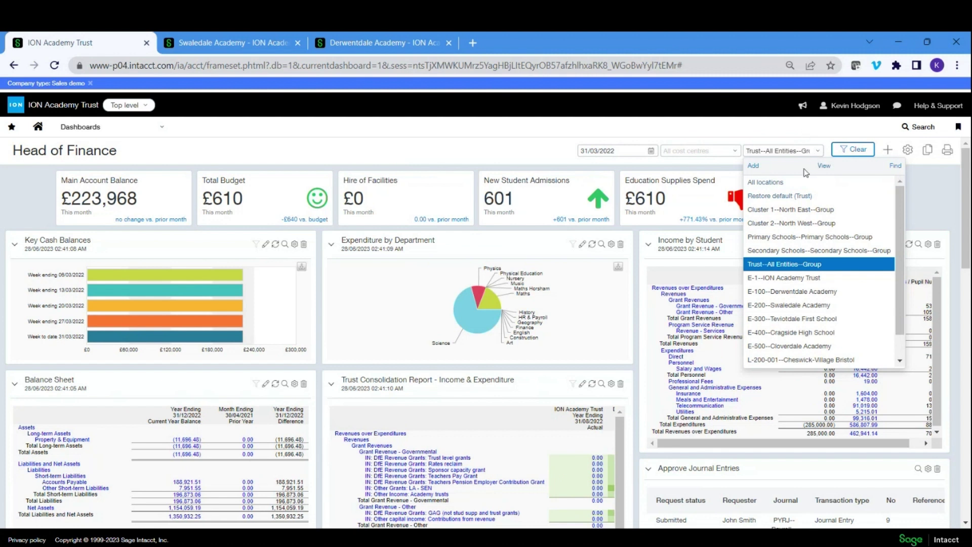
# - Look through the cost centre filter choices on the trust's Head of Finance dashboard
pyautogui.click(738, 150)
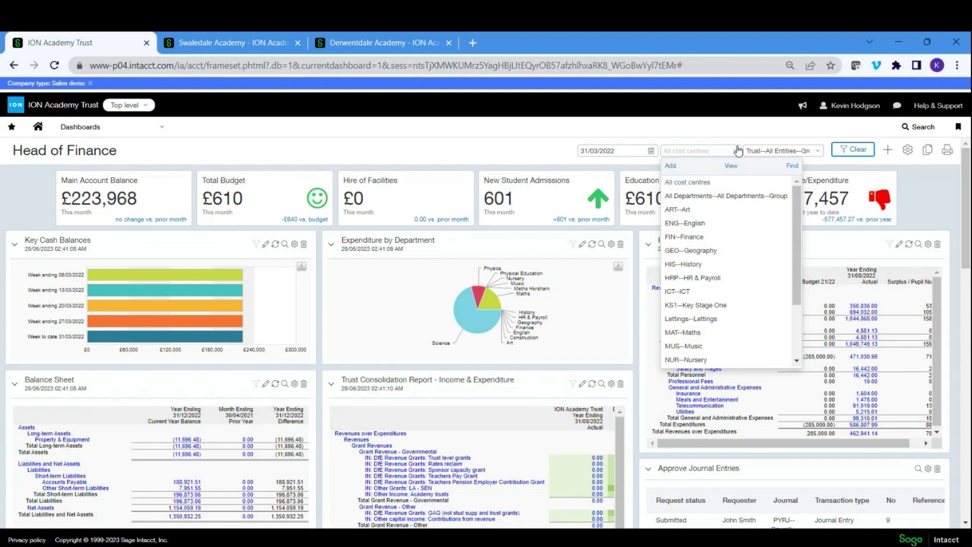
pyautogui.scroll(-3, 723, 260)
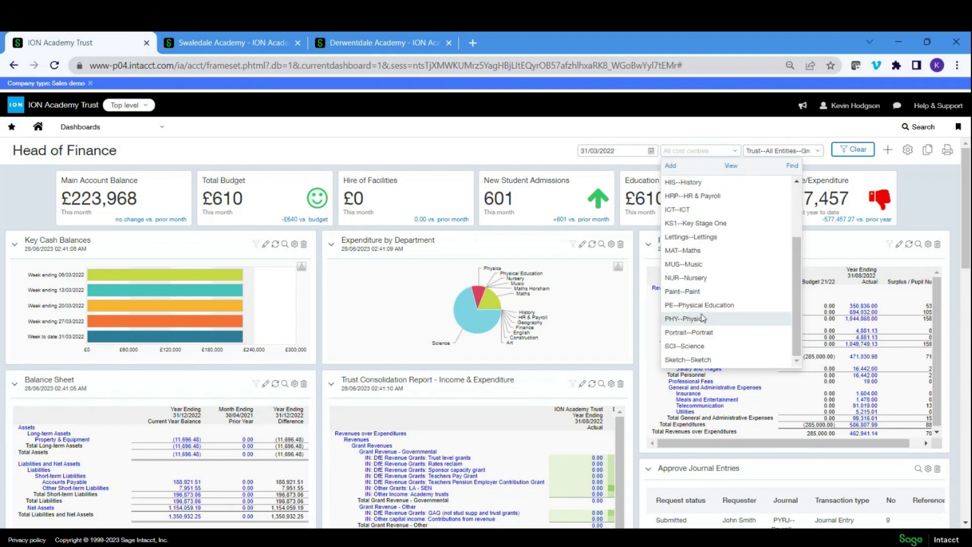
pyautogui.scroll(3, 708, 312)
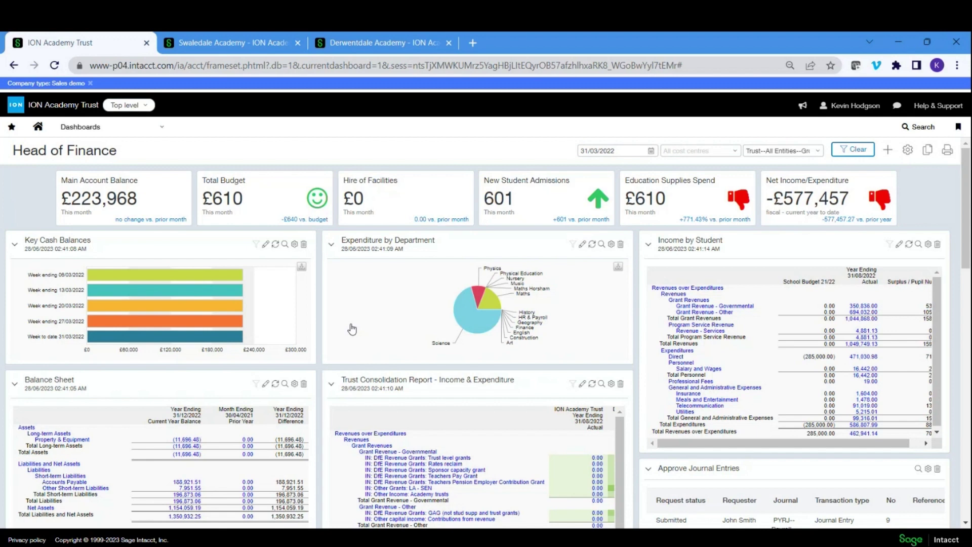
# - Drill down from Education Supplies Spend through the March 2022 books amount to the 200.00 YPO purchase invoice
pyautogui.click(653, 203)
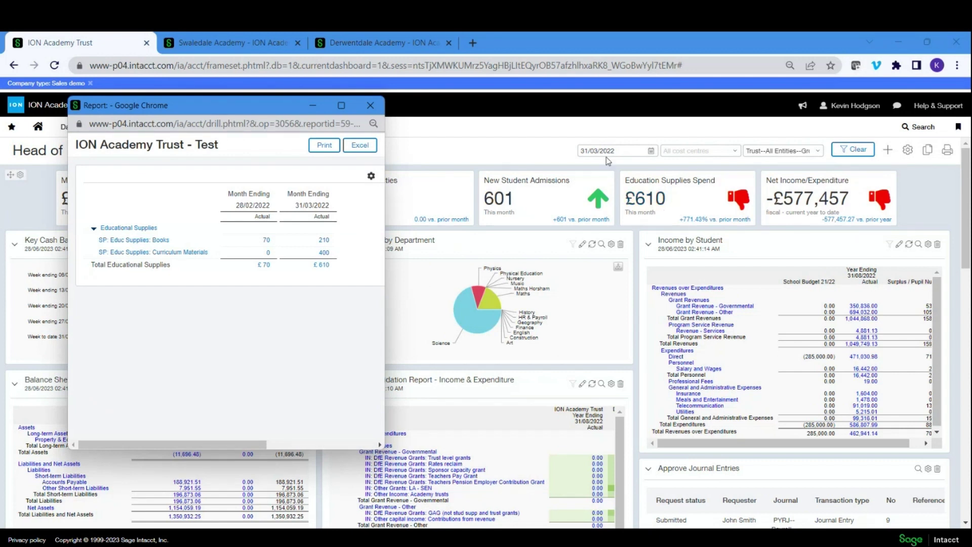
pyautogui.click(326, 242)
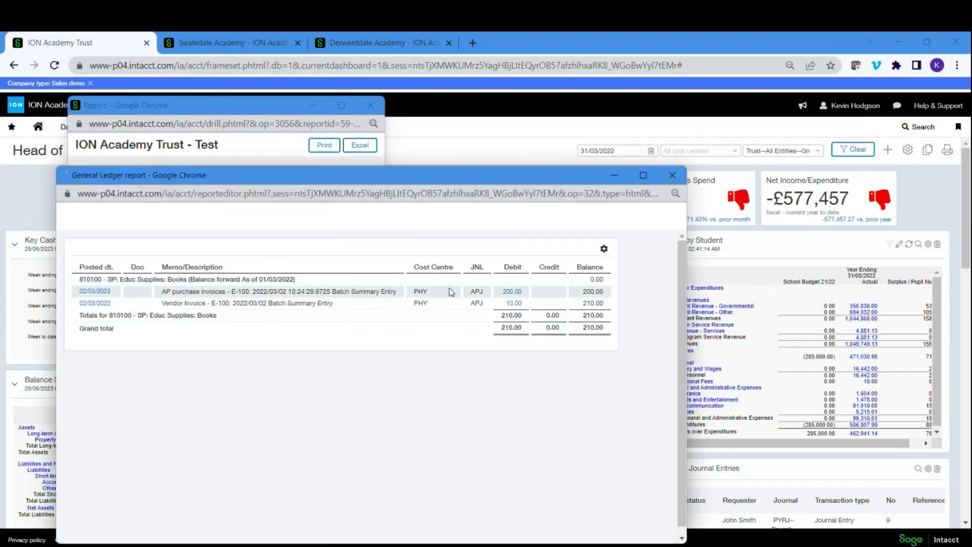
pyautogui.click(512, 291)
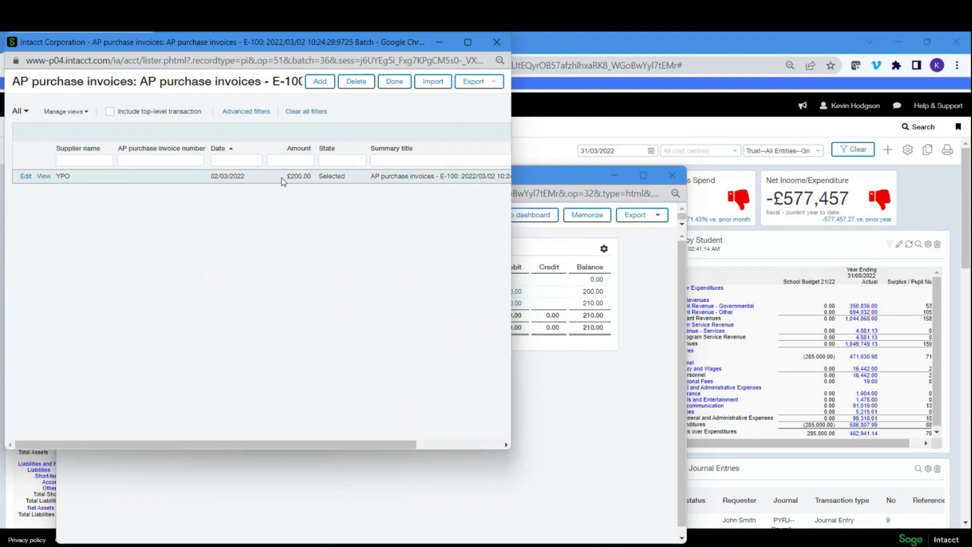
pyautogui.click(43, 176)
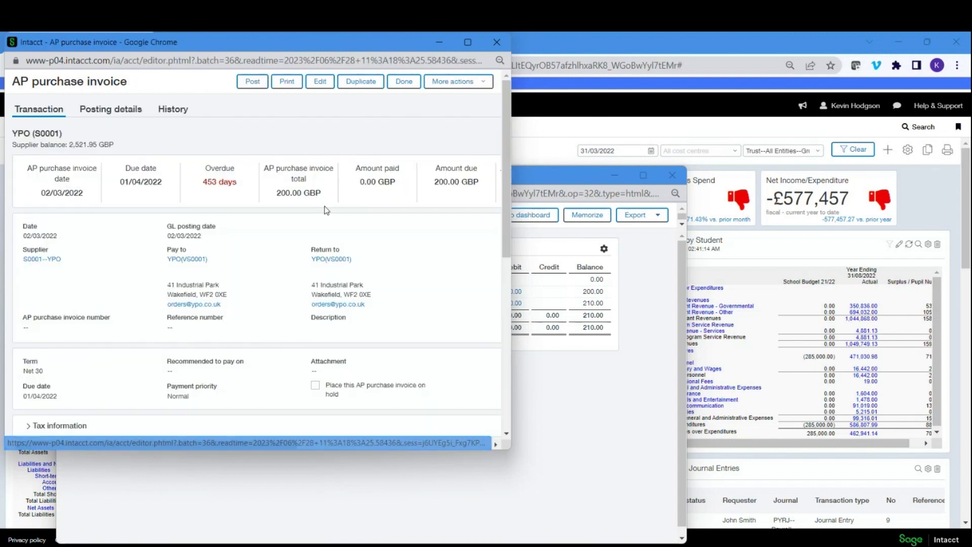
# - Check the purchase invoice's details and attachment field, and close all the drill-down windows
pyautogui.scroll(-3, 379, 236)
pyautogui.scroll(2, 377, 243)
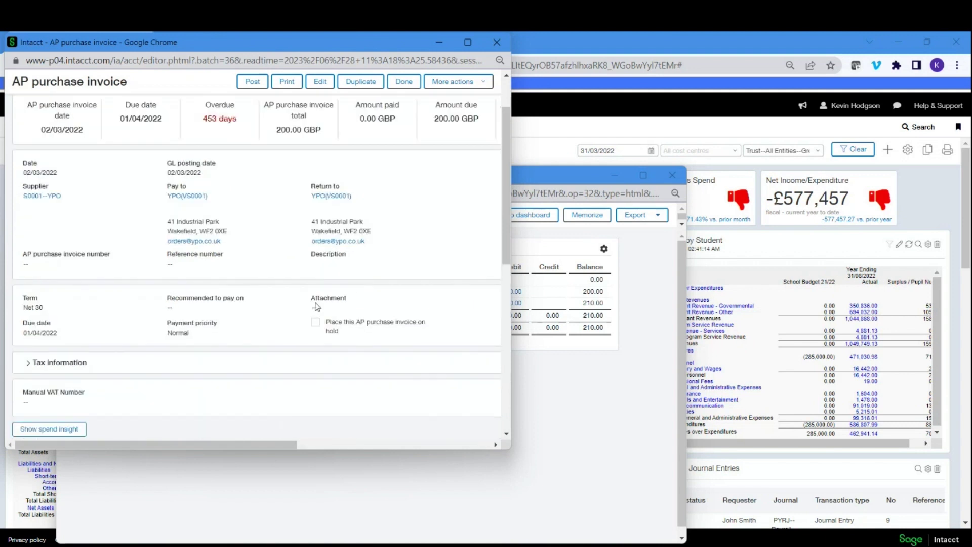
pyautogui.moveTo(313, 300); pyautogui.dragTo(345, 302)
pyautogui.click(335, 311)
pyautogui.click(504, 43)
pyautogui.click(671, 175)
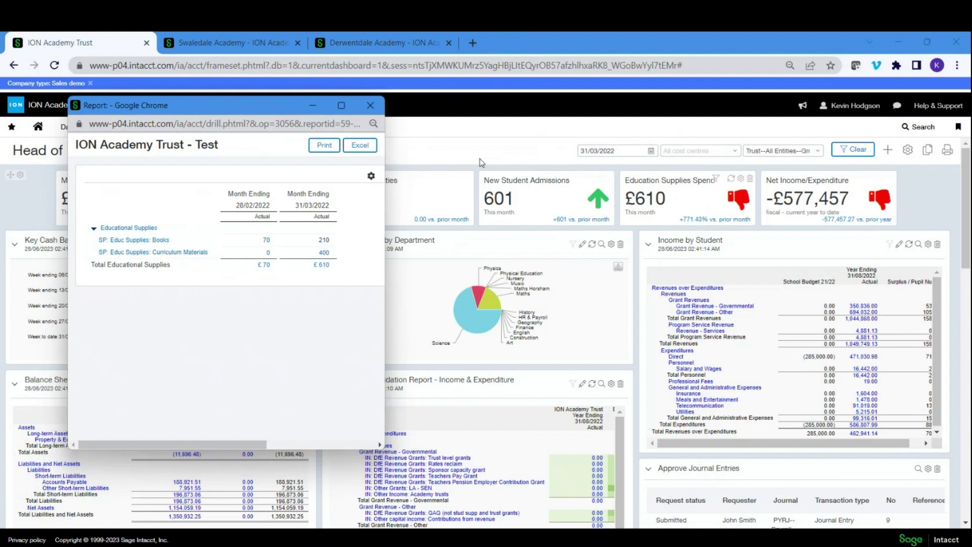
pyautogui.click(370, 105)
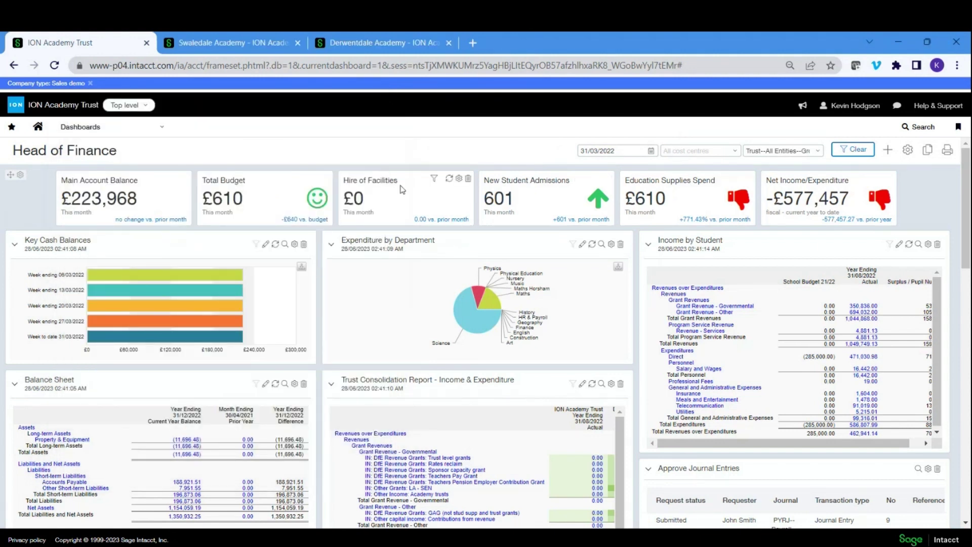
# - Drill into the Maths slice of Expenditure by Department down to the curriculum materials ledger entries, and close the reports
pyautogui.click(489, 302)
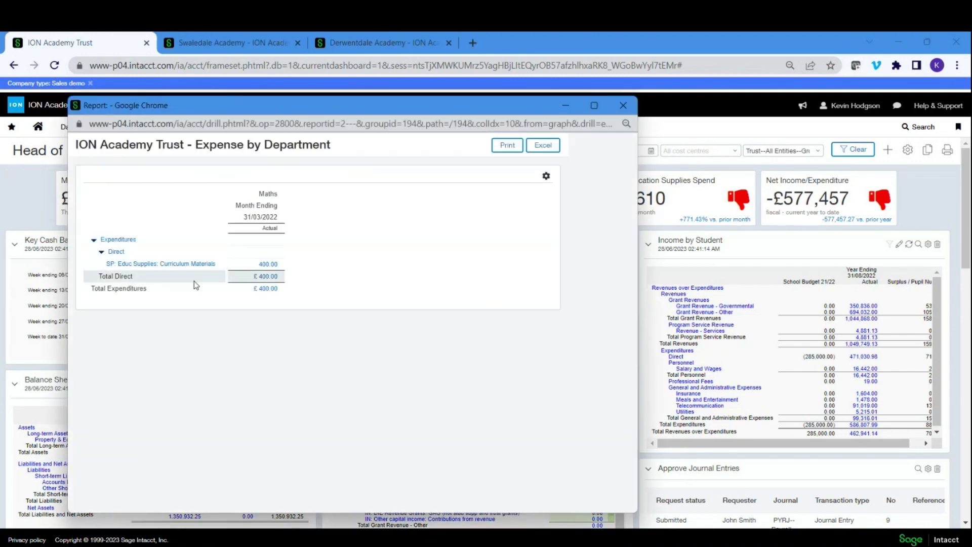
pyautogui.click(263, 264)
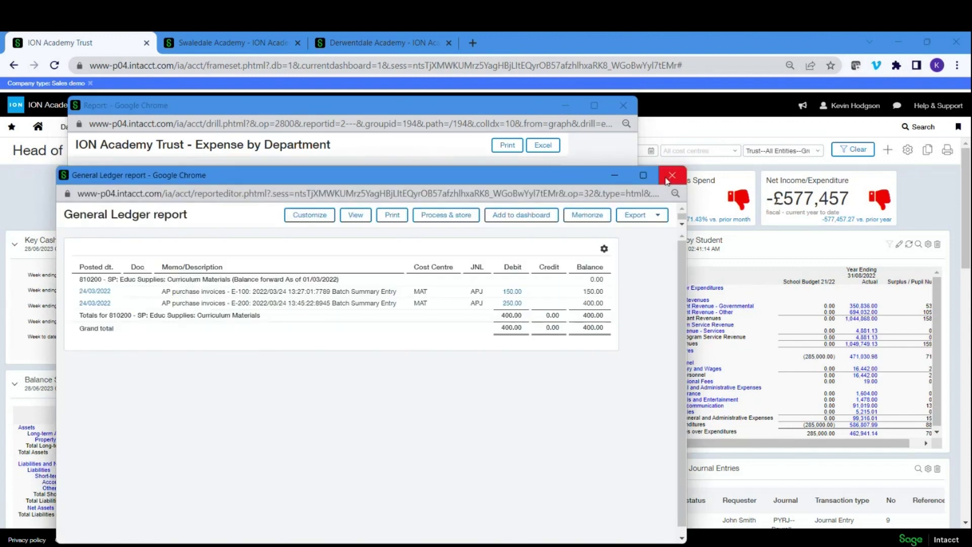
pyautogui.click(671, 176)
pyautogui.click(624, 104)
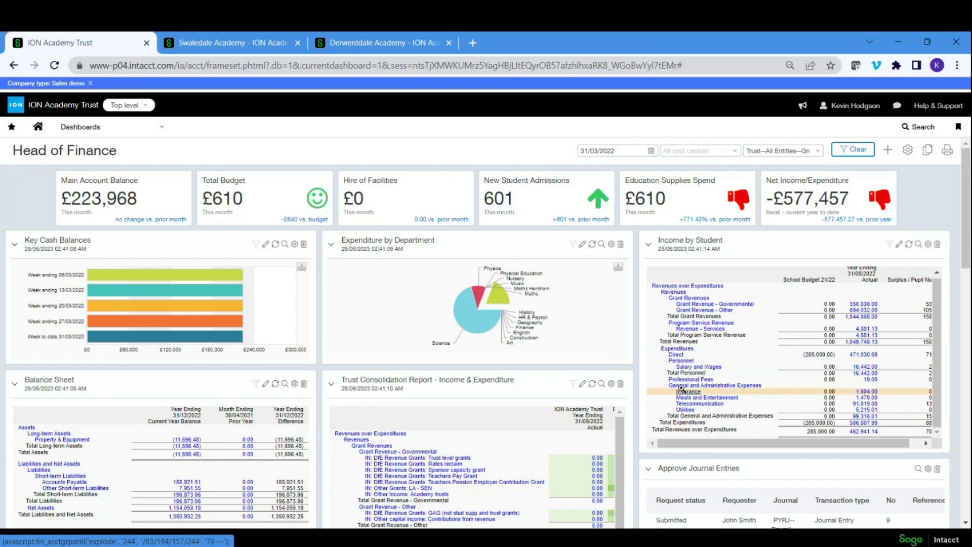
# - Run the Trust Consolidation Report - Income & Expenditure in full as HTML, as of 31/03/2022, for location Trust--All Entities
pyautogui.scroll(-2, 683, 388)
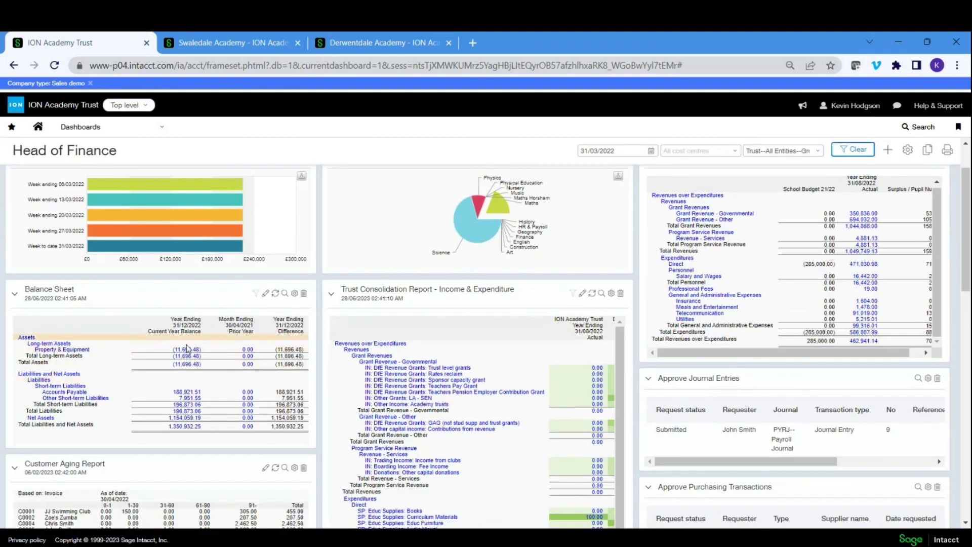
pyautogui.scroll(-1, 234, 408)
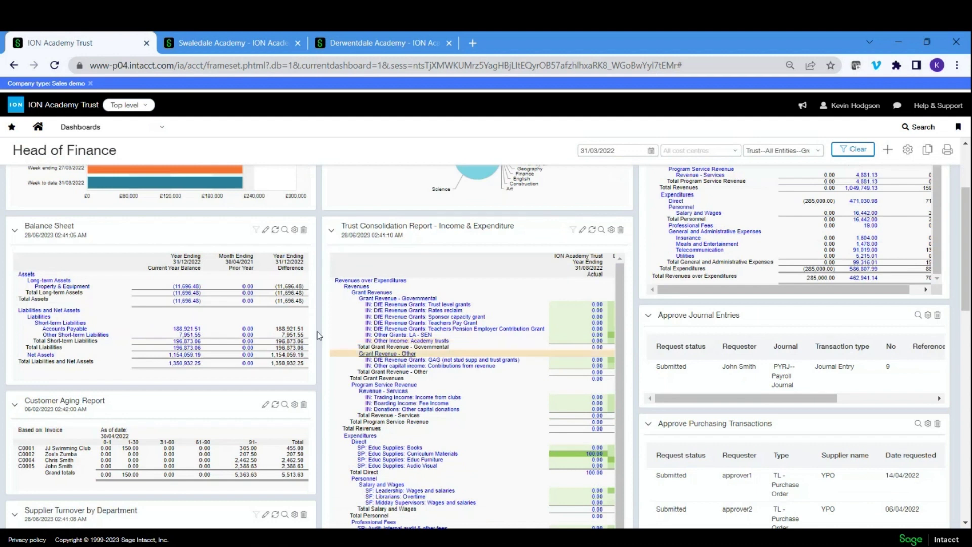
pyautogui.click(602, 231)
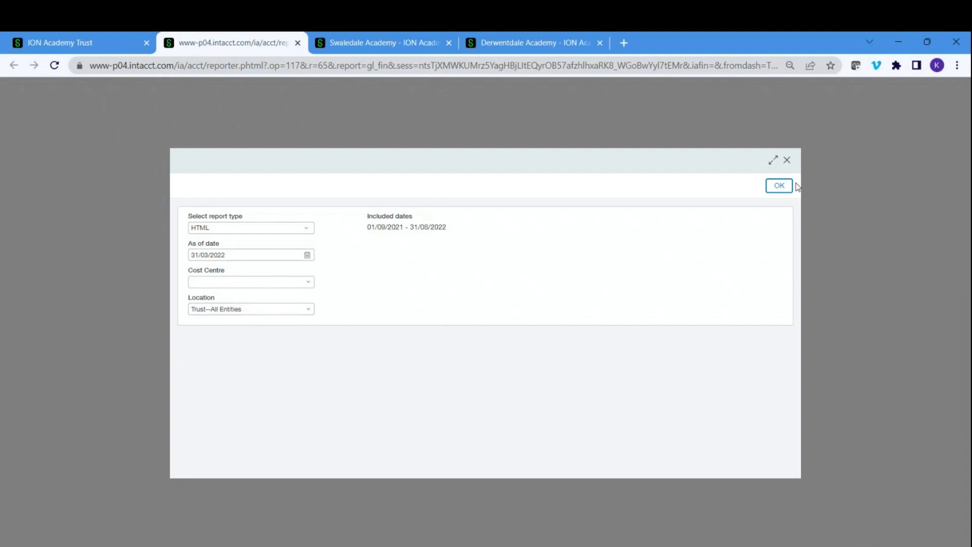
pyautogui.click(778, 186)
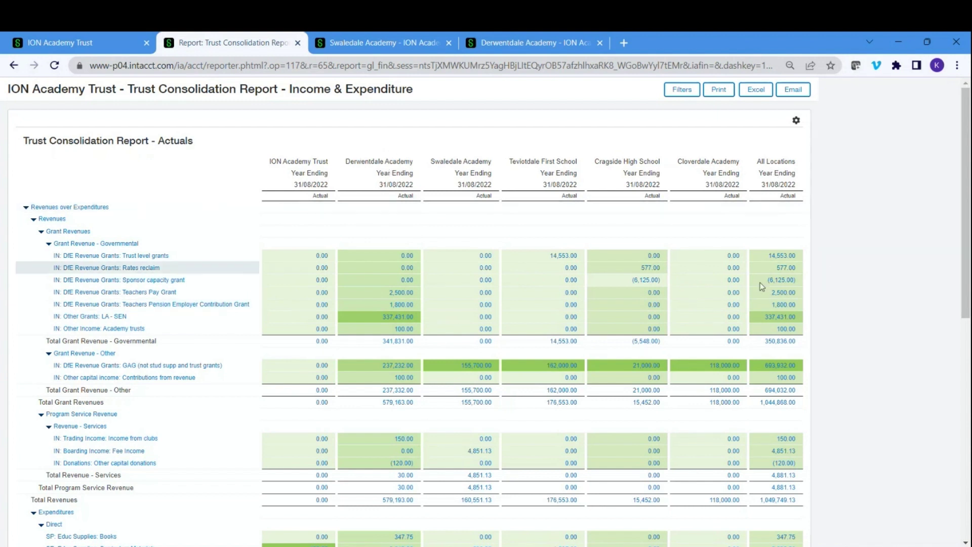
# - Review the consolidation report's revenue and expenditure lines across the academies and all locations
pyautogui.scroll(-1, 805, 245)
pyautogui.scroll(-1, 805, 245)
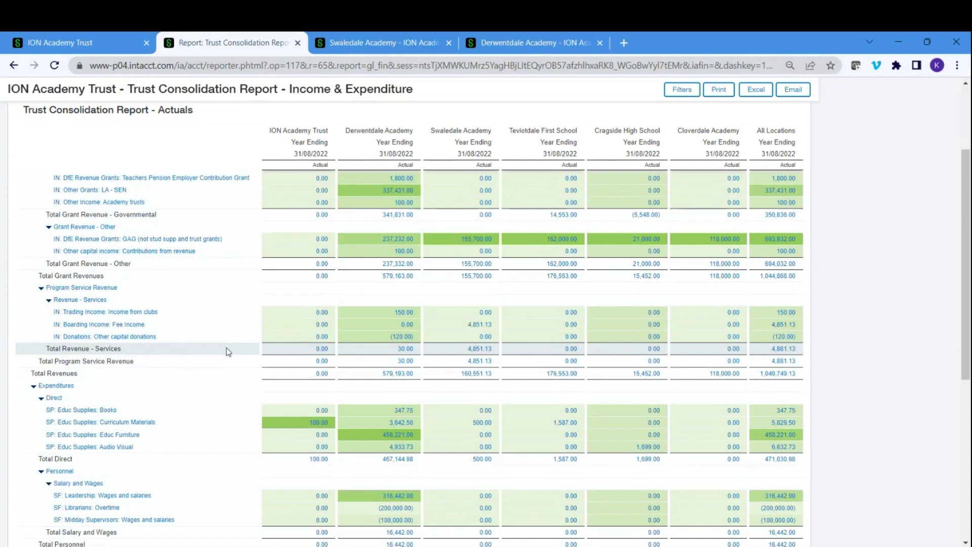
pyautogui.scroll(2, 140, 241)
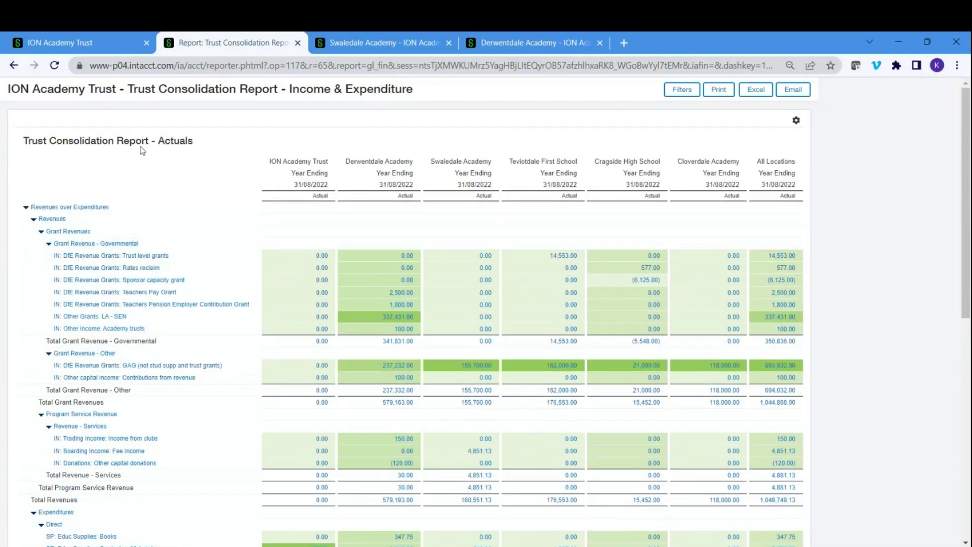
# - Close the consolidation report and review the Head of Finance dashboard's cash balances, department expenditure and income by student
pyautogui.click(298, 44)
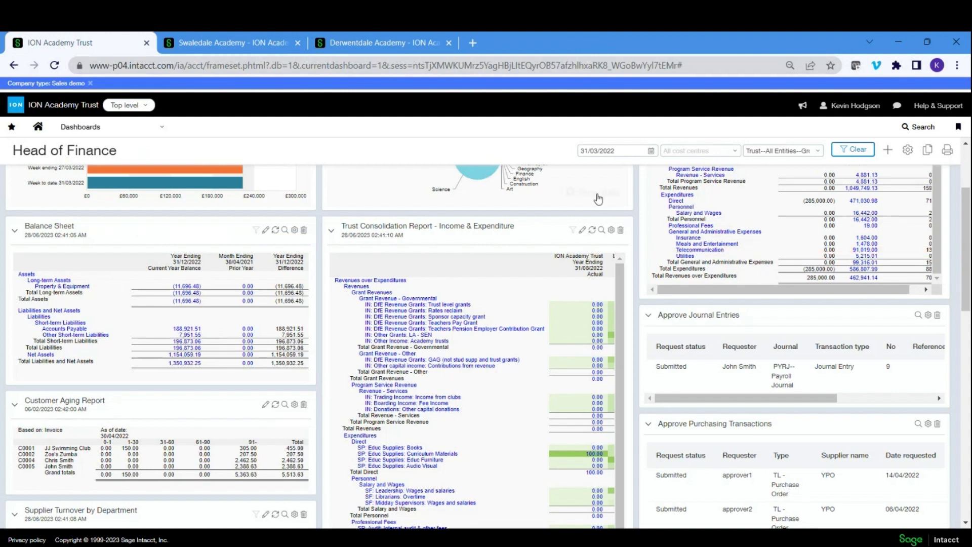
pyautogui.moveTo(597, 199)
pyautogui.click(598, 194)
pyautogui.scroll(1, 490, 239)
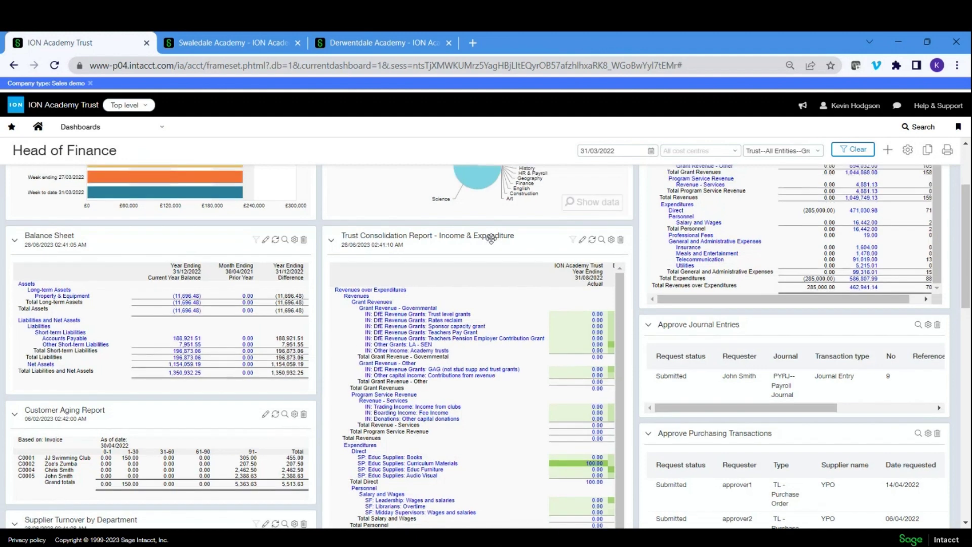
pyautogui.scroll(3, 490, 239)
pyautogui.moveTo(175, 290)
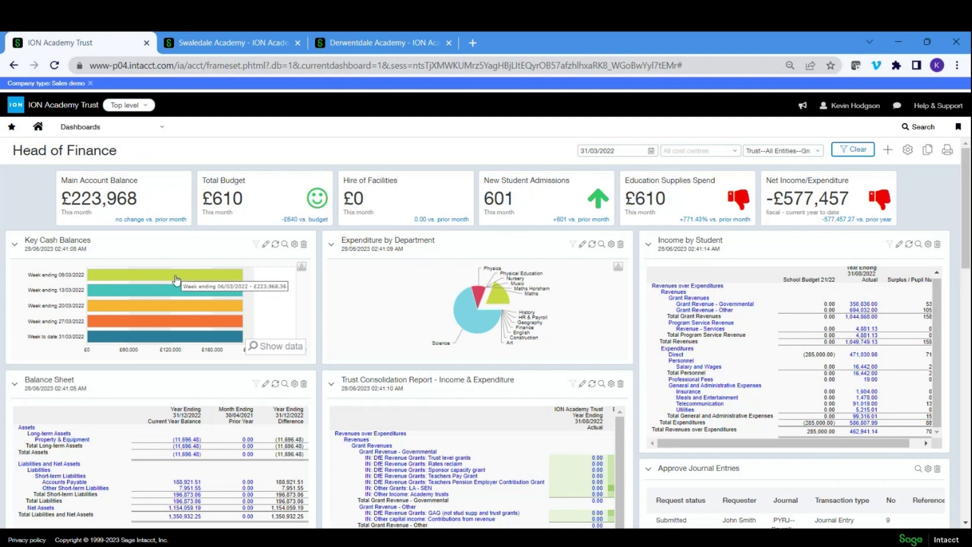
pyautogui.scroll(-3, 657, 384)
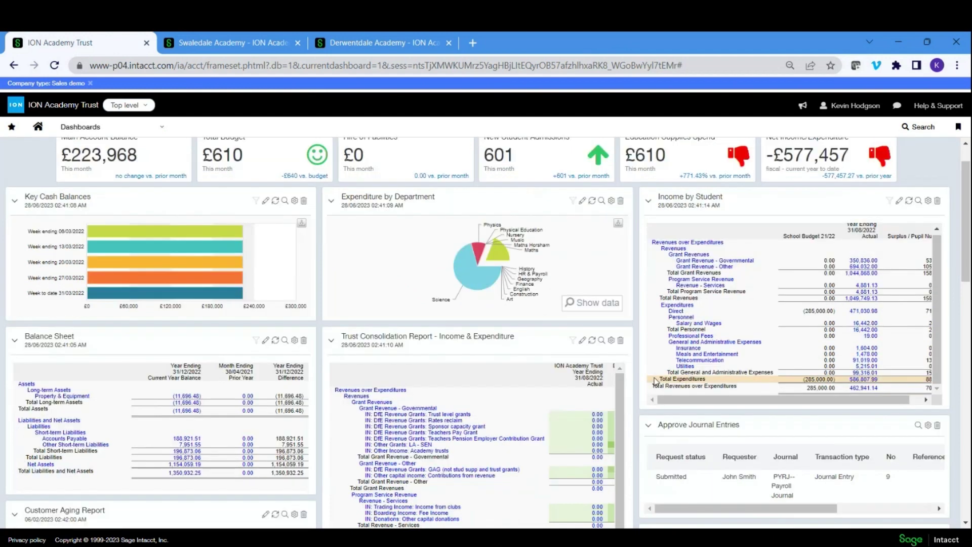
# - Try to view the submitted purchase invoice awaiting approval in Approve Purchasing Transactions, and close its window
pyautogui.scroll(-3, 655, 376)
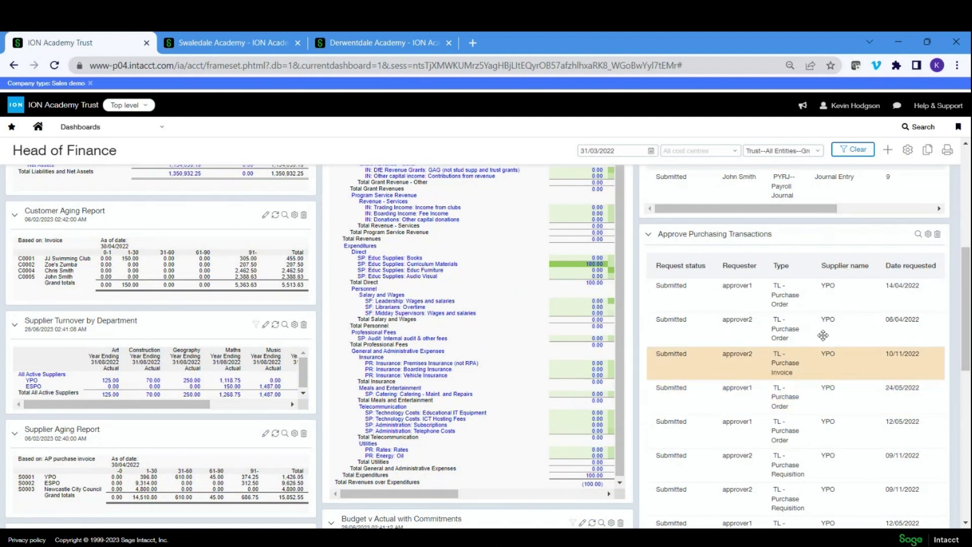
pyautogui.click(918, 234)
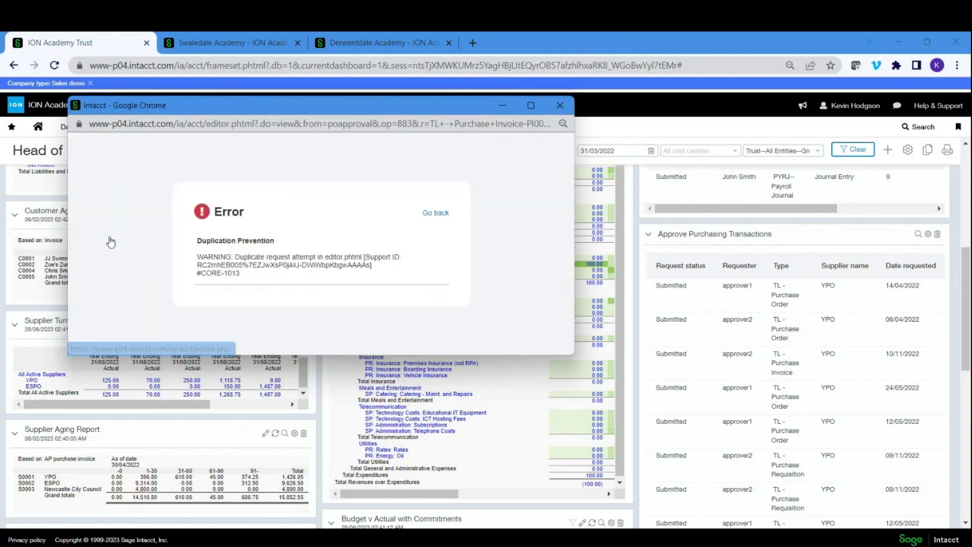
pyautogui.click(560, 104)
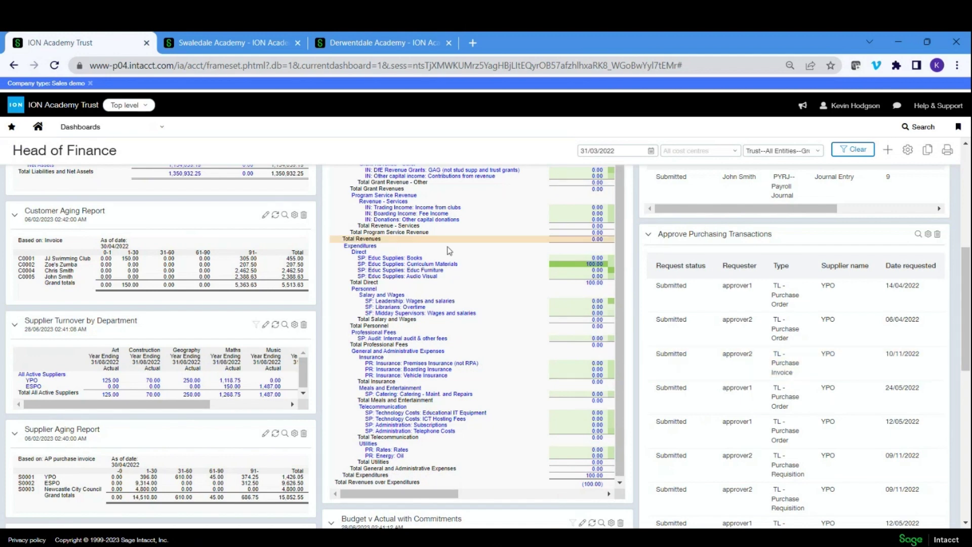
# - From the Month End Close dashboard, open the Bank Rec task, choose the Ion Academy Trust account to reconcile, and close the reconciliation without continuing
pyautogui.click(150, 135)
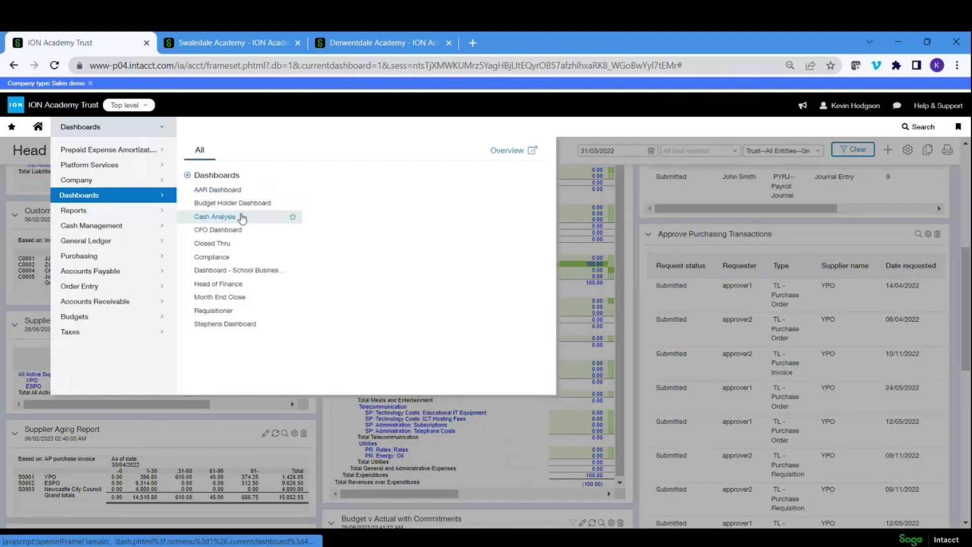
pyautogui.click(227, 302)
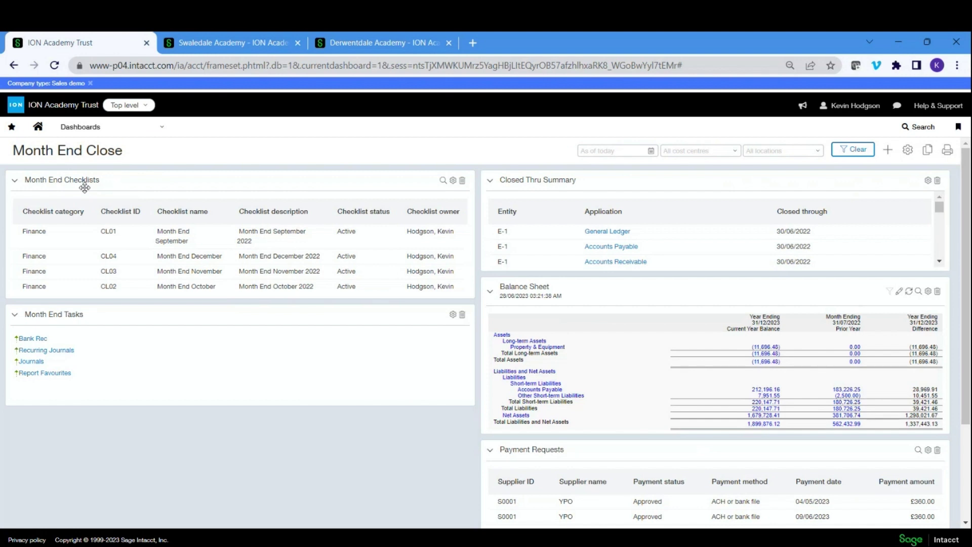
pyautogui.click(42, 343)
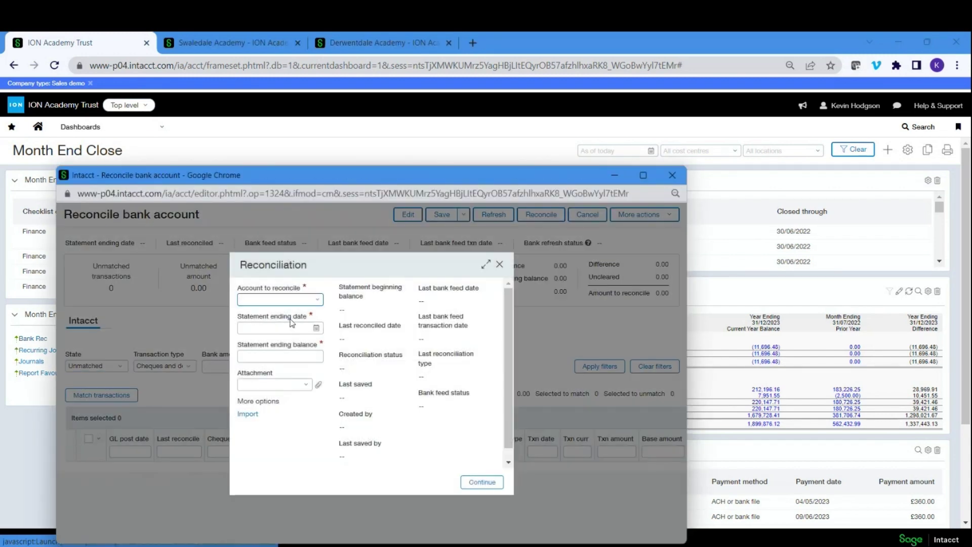
pyautogui.click(317, 299)
pyautogui.click(319, 314)
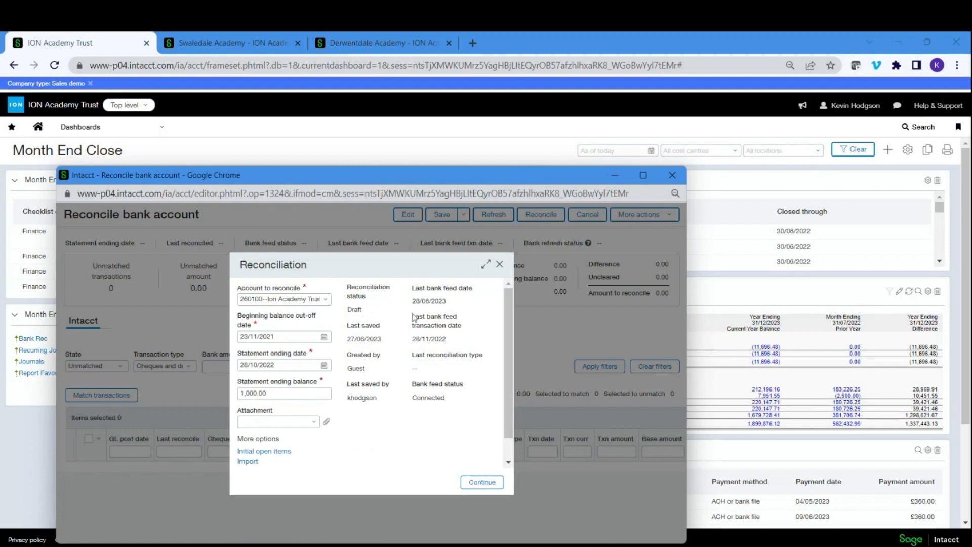
pyautogui.click(499, 264)
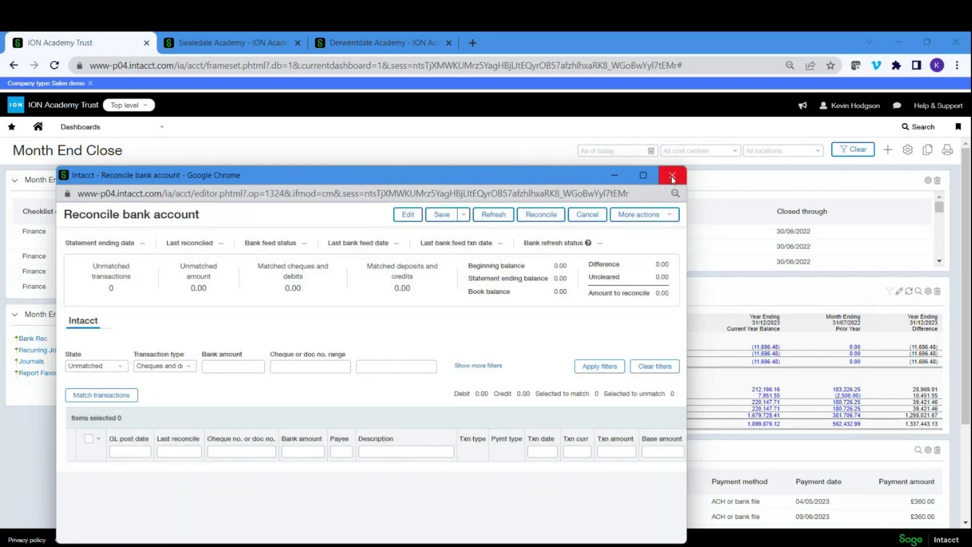
pyautogui.click(671, 175)
pyautogui.click(433, 261)
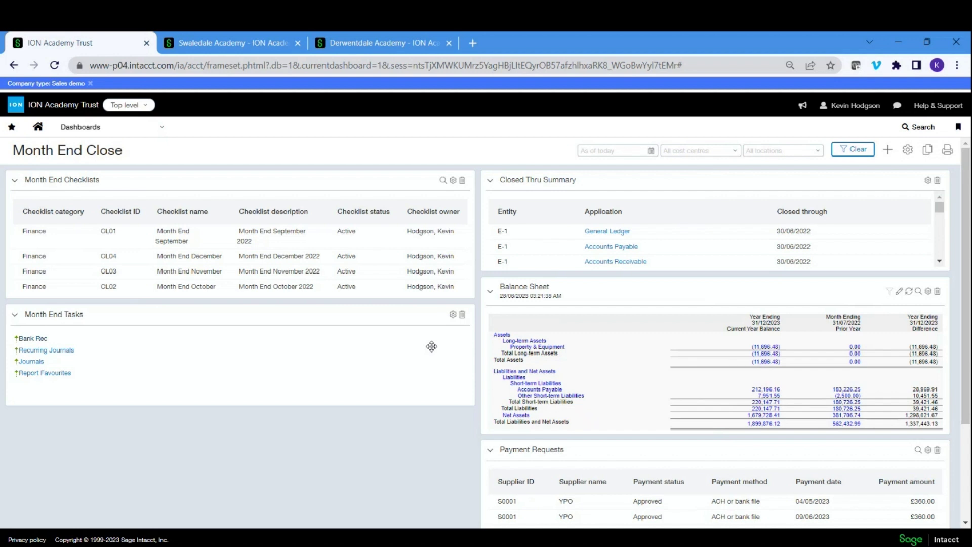
# - Reopen the Head of Finance dashboard and examine its aging reports, ION Support form, Budget v Actual with Commitments and purchasing approvals
pyautogui.click(160, 136)
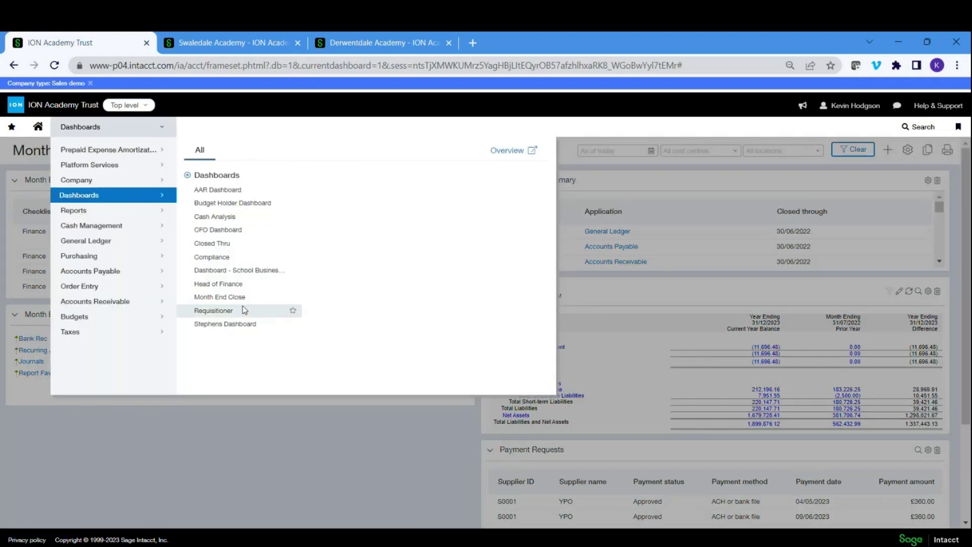
pyautogui.click(219, 285)
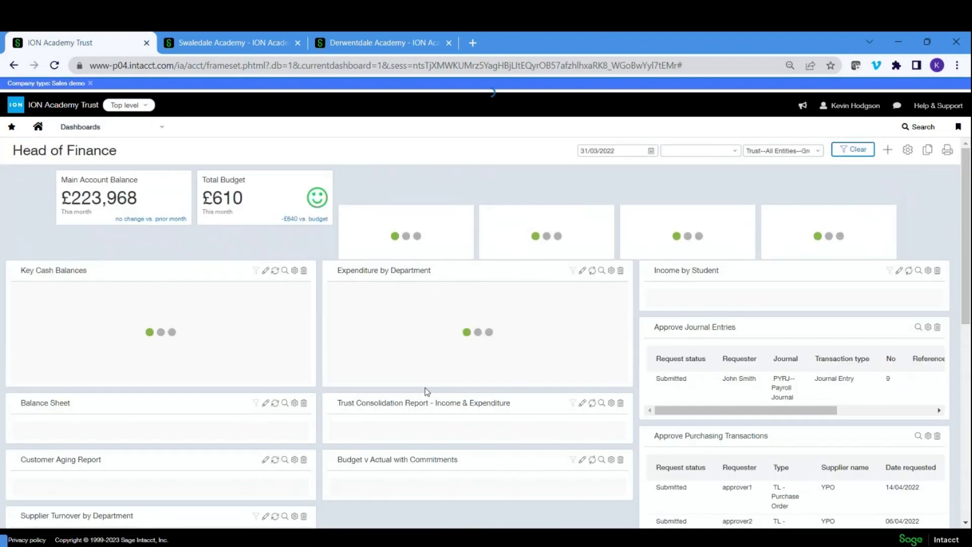
pyautogui.scroll(-1, 433, 368)
pyautogui.scroll(-6, 433, 368)
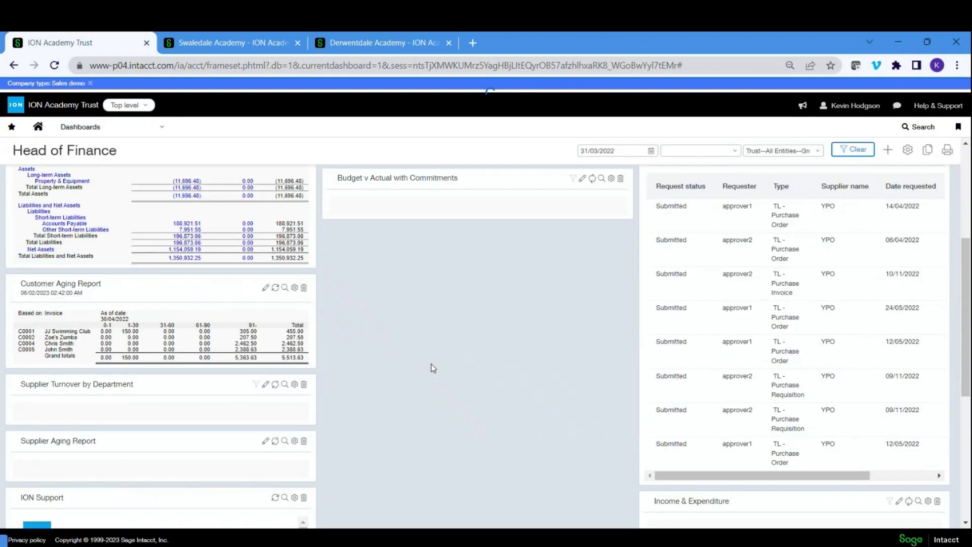
pyautogui.scroll(-5, 435, 369)
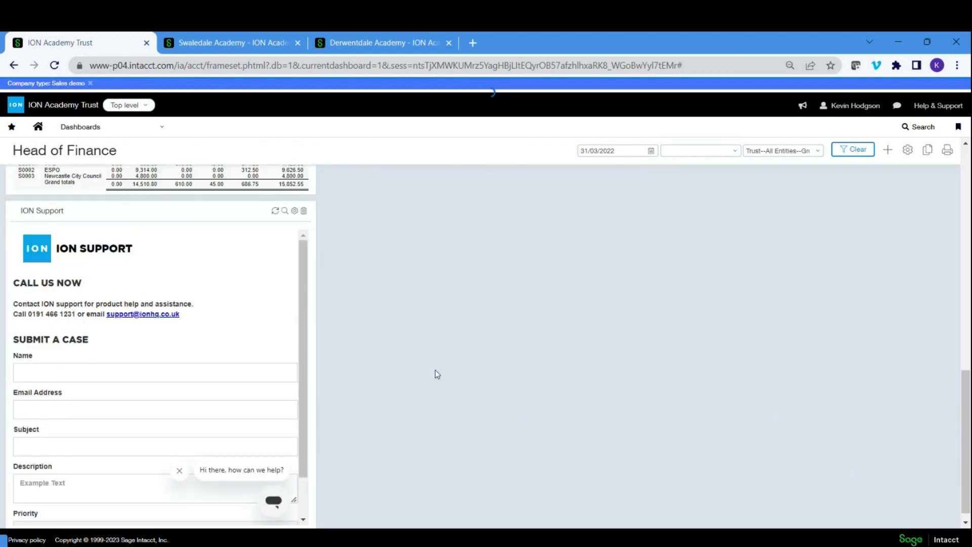
pyautogui.scroll(-1, 439, 373)
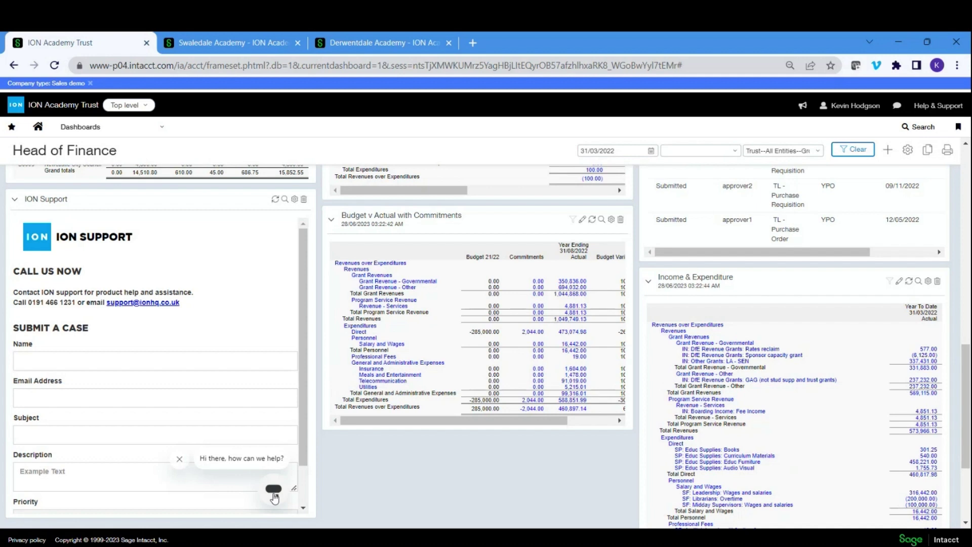
pyautogui.scroll(1, 542, 462)
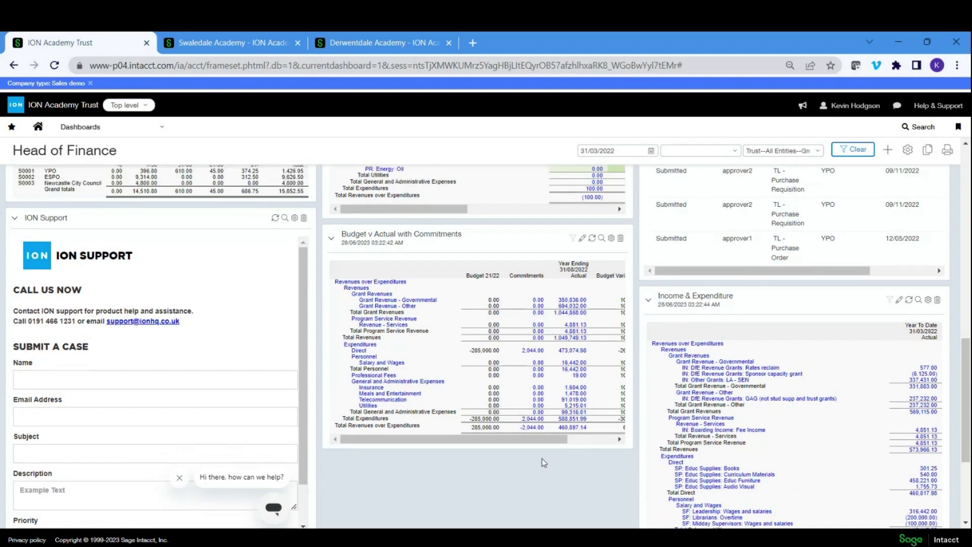
pyautogui.scroll(5, 541, 458)
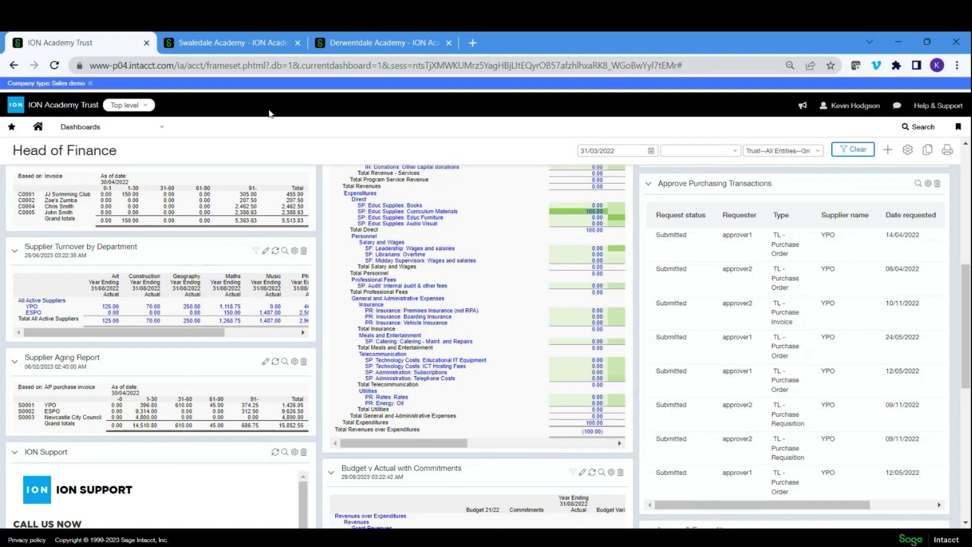
# - Open the Suppliers list in Accounts Payable
pyautogui.click(125, 130)
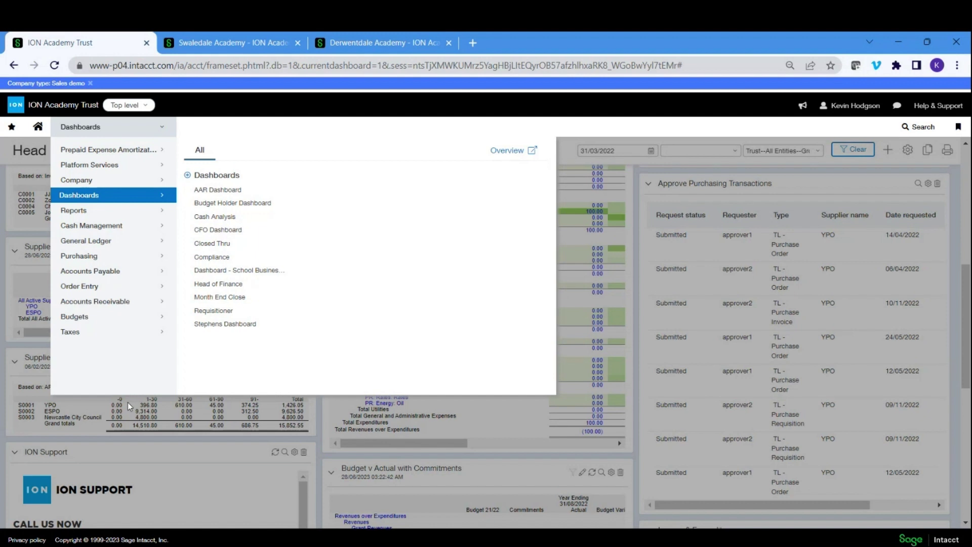
pyautogui.click(116, 274)
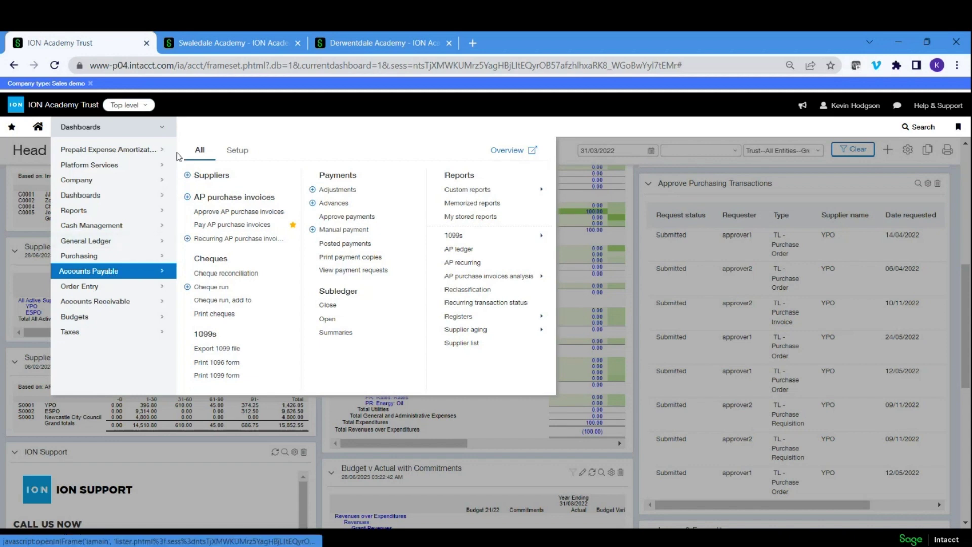
pyautogui.click(210, 176)
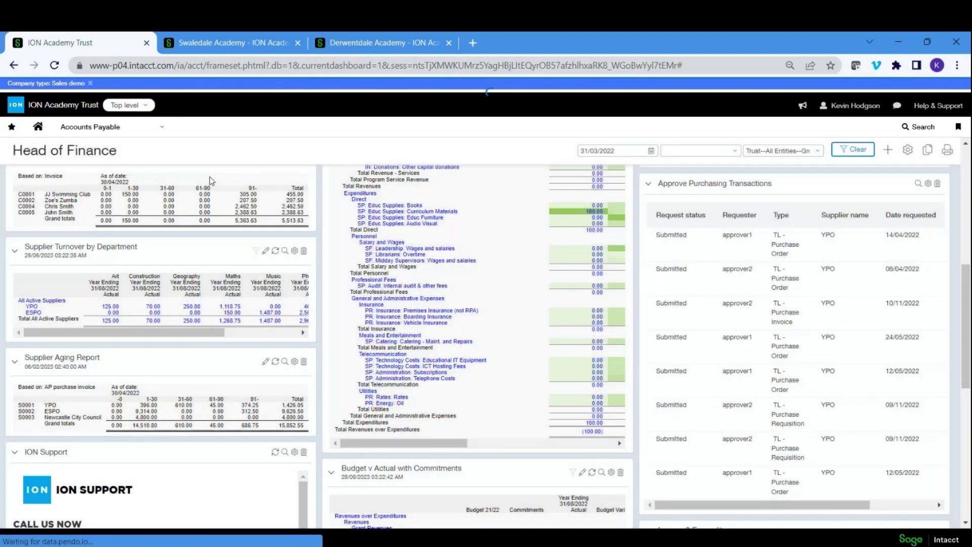
# - Open the list of General Ledger accounts to view the chart of accounts
pyautogui.click(134, 128)
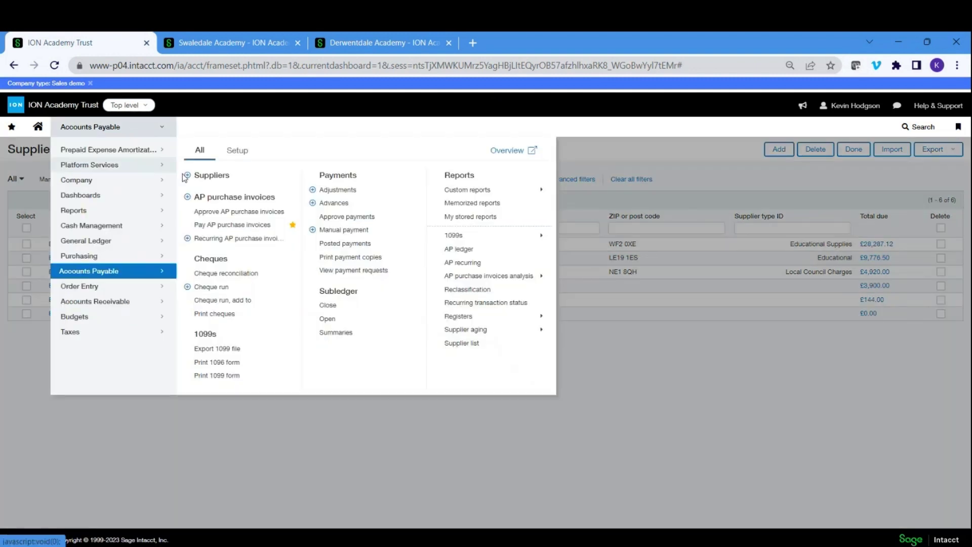
pyautogui.moveTo(110, 244)
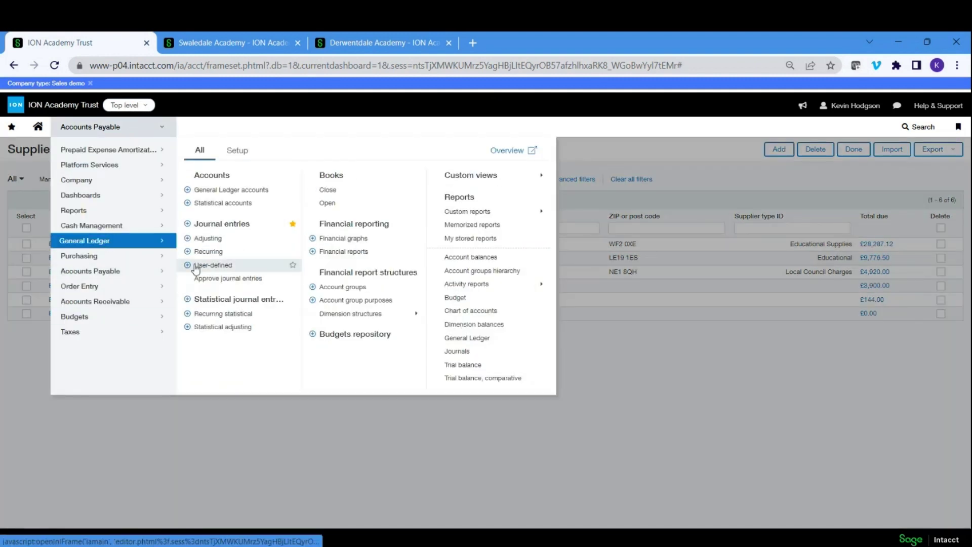
pyautogui.click(233, 191)
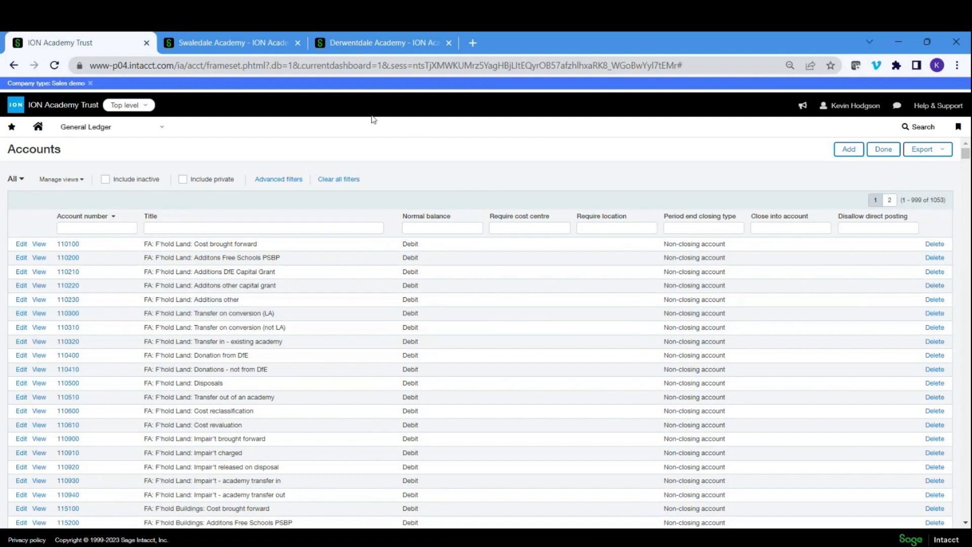
# - Open the Entities list in the Company setup, view the blank form for adding an entity, and cancel it
pyautogui.click(154, 129)
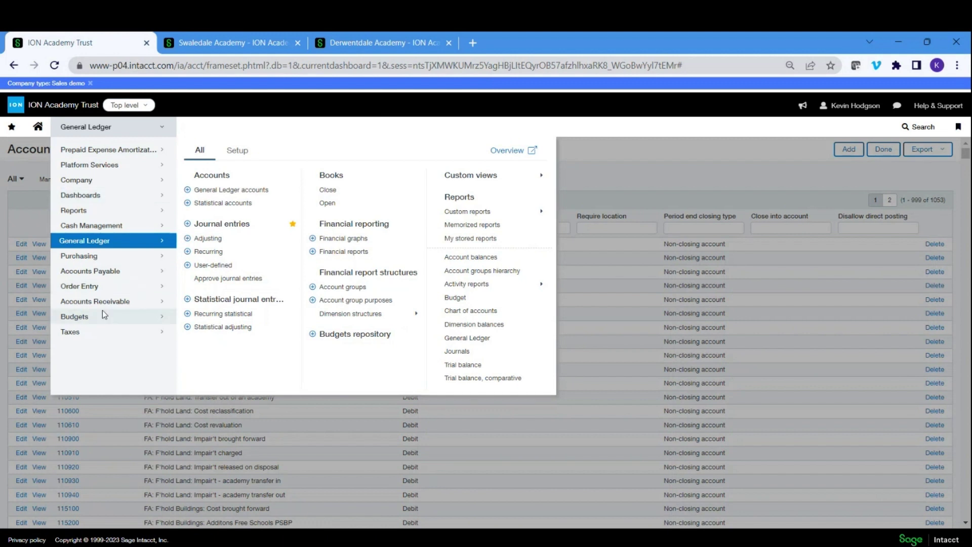
pyautogui.click(104, 261)
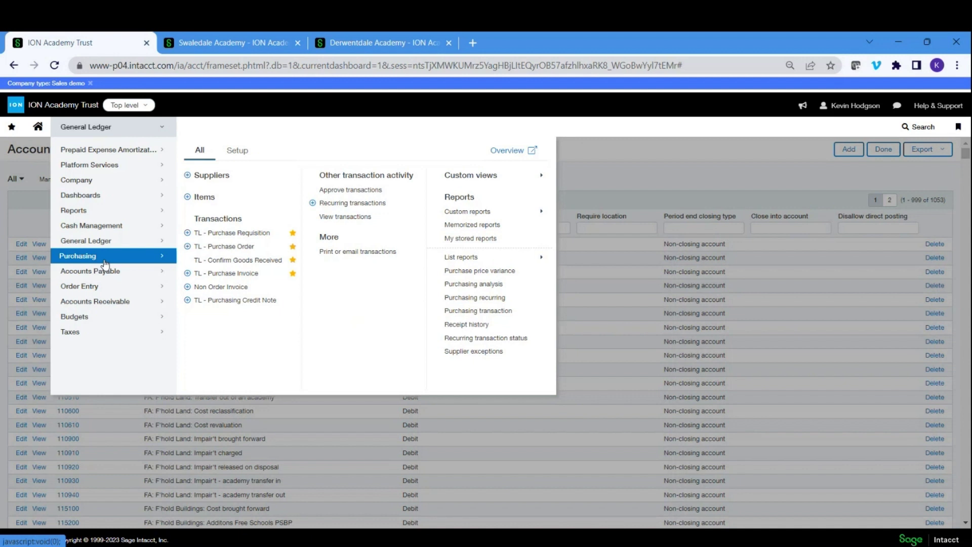
pyautogui.moveTo(119, 187)
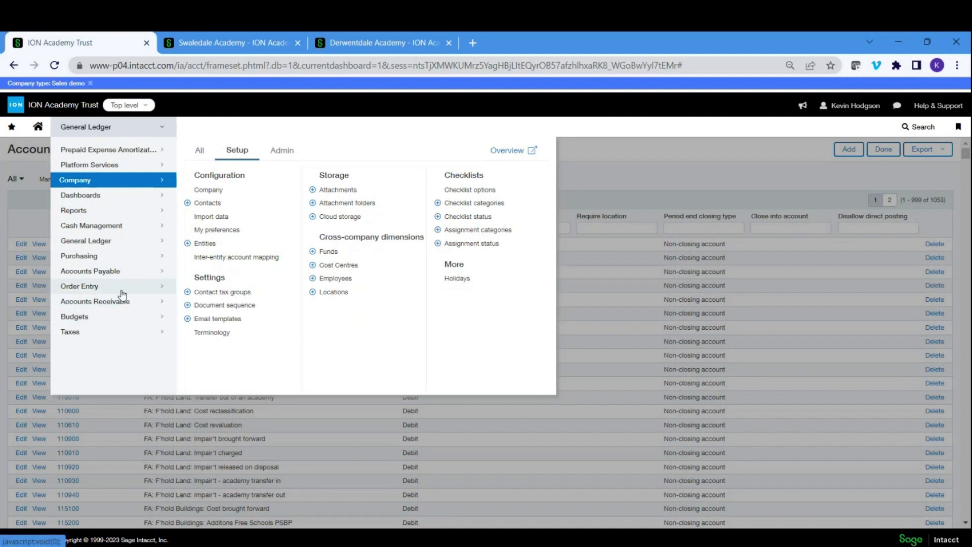
pyautogui.click(211, 247)
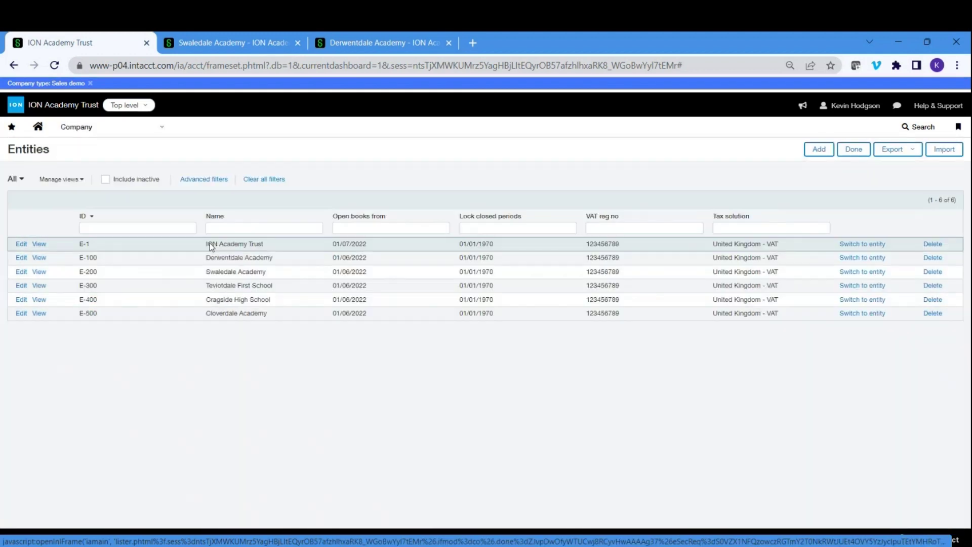
pyautogui.click(816, 148)
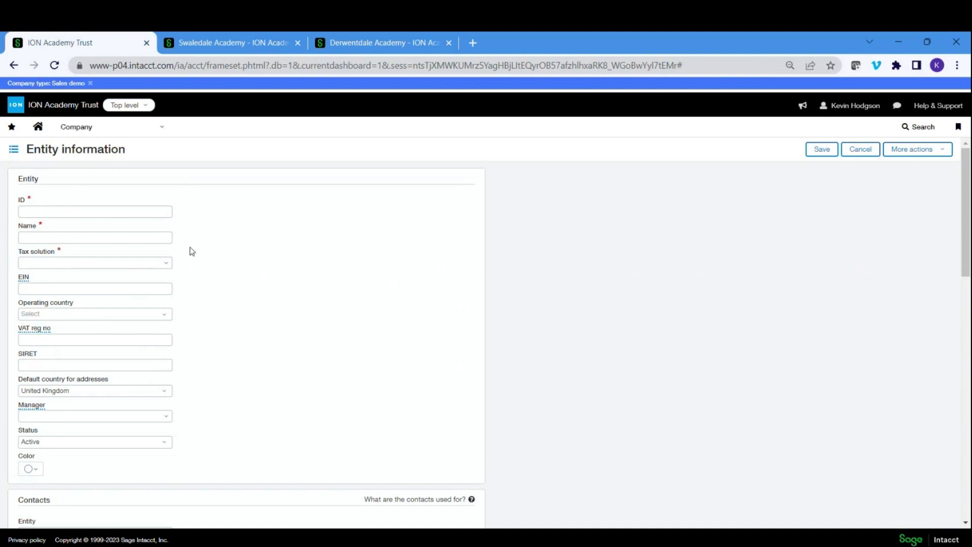
pyautogui.click(864, 150)
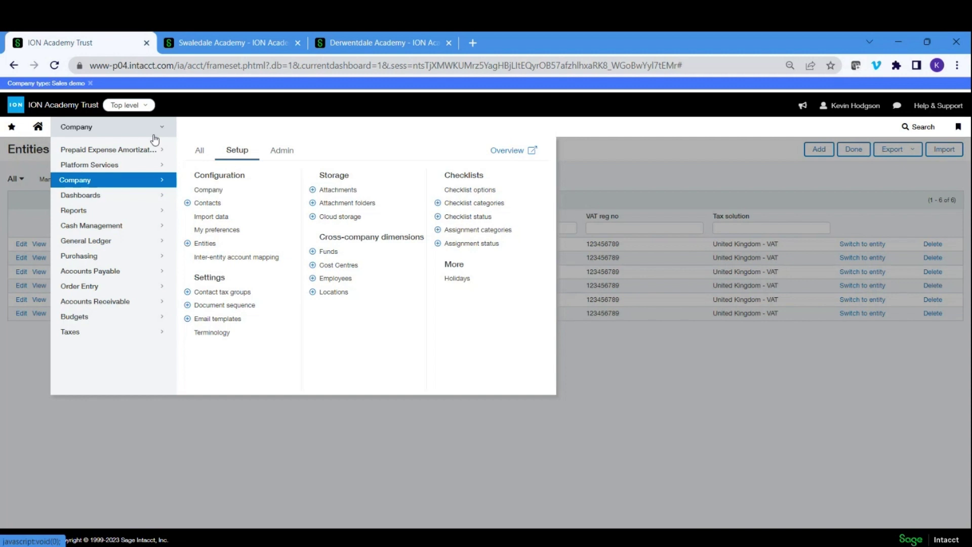
# - Open the Purchasing overview workflow and show the transaction types available under Create a purchase requisition
pyautogui.moveTo(119, 260)
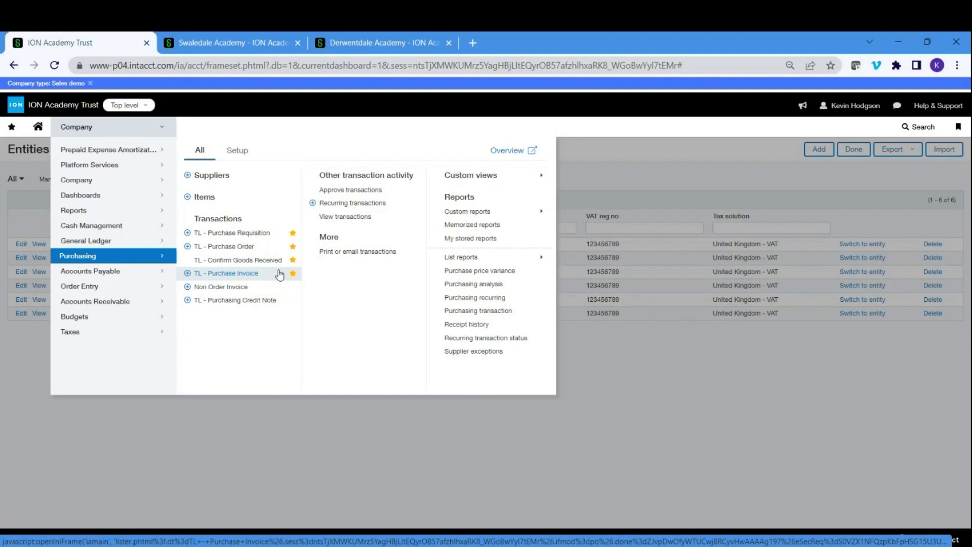
pyautogui.click(514, 152)
pyautogui.moveTo(340, 277)
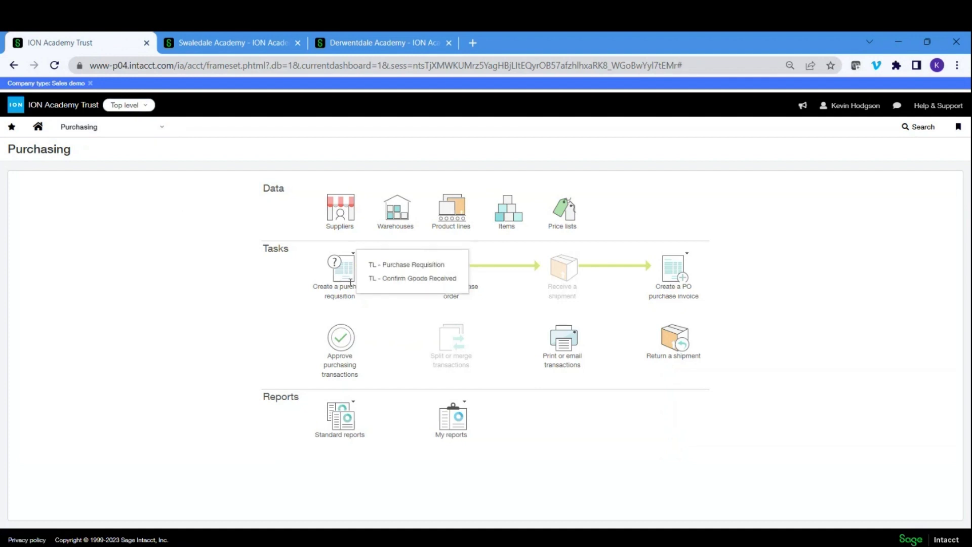
# - Open the Users list in the Company administration area
pyautogui.click(151, 128)
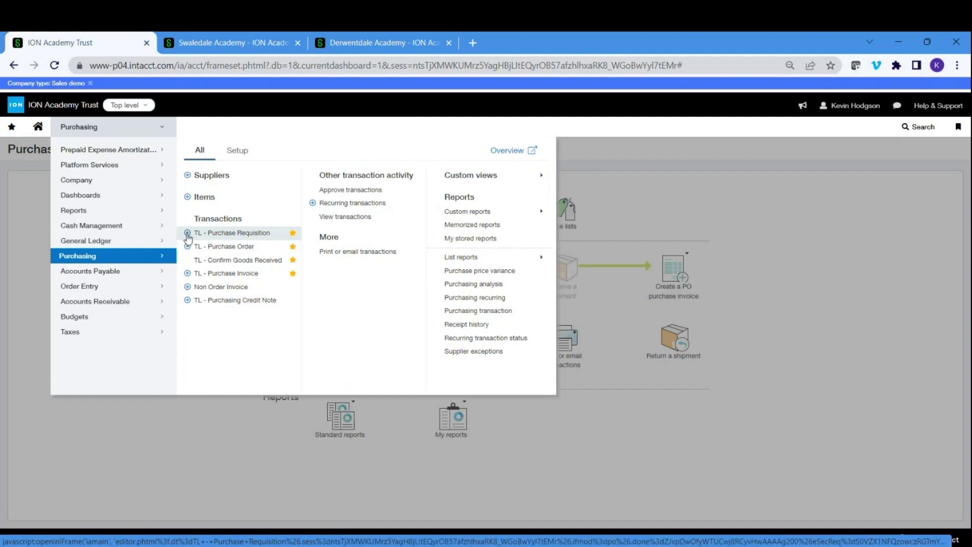
pyautogui.click(113, 181)
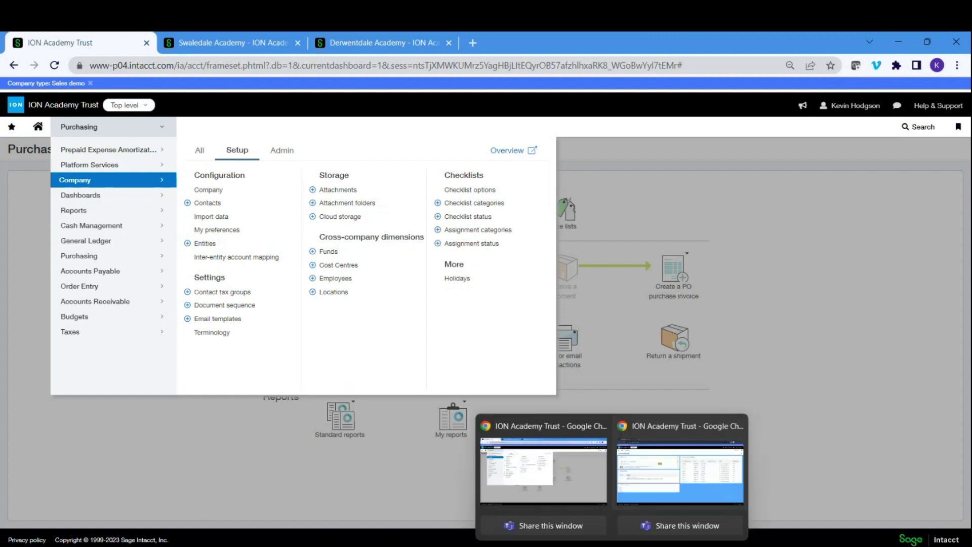
pyautogui.click(676, 489)
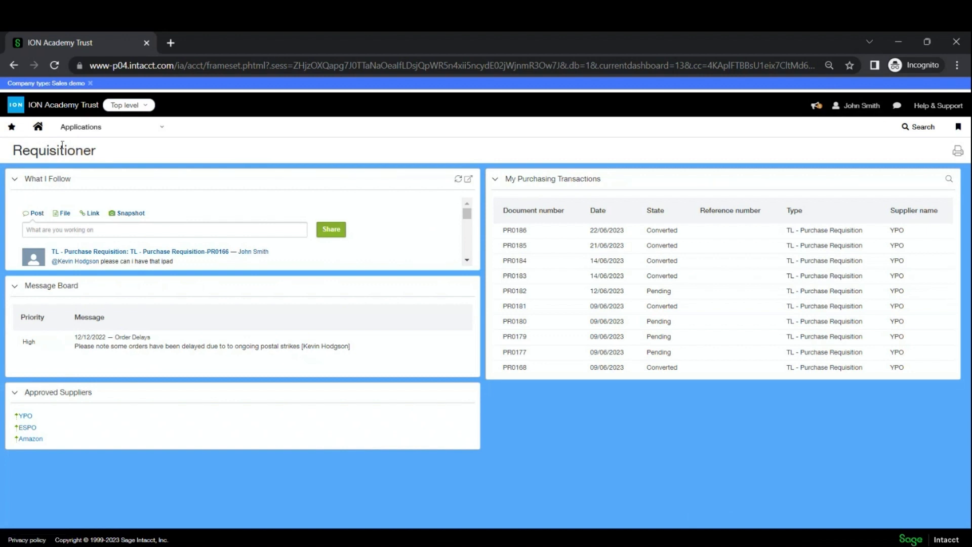
pyautogui.moveTo(583, 541)
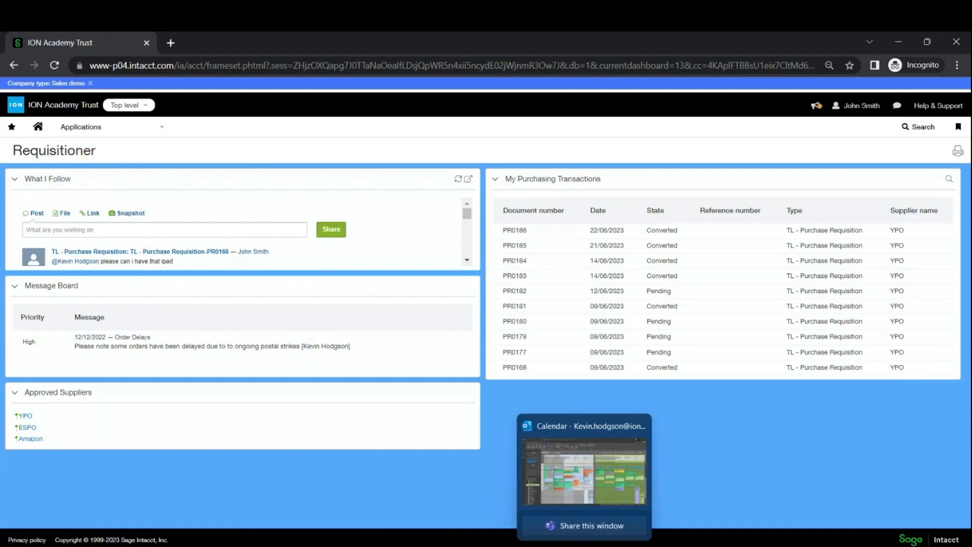
pyautogui.click(527, 468)
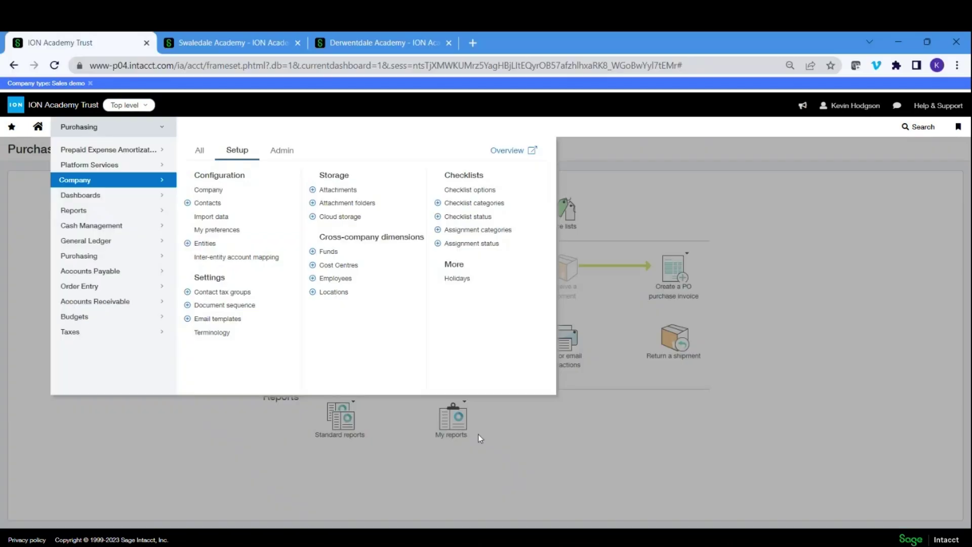
pyautogui.click(279, 150)
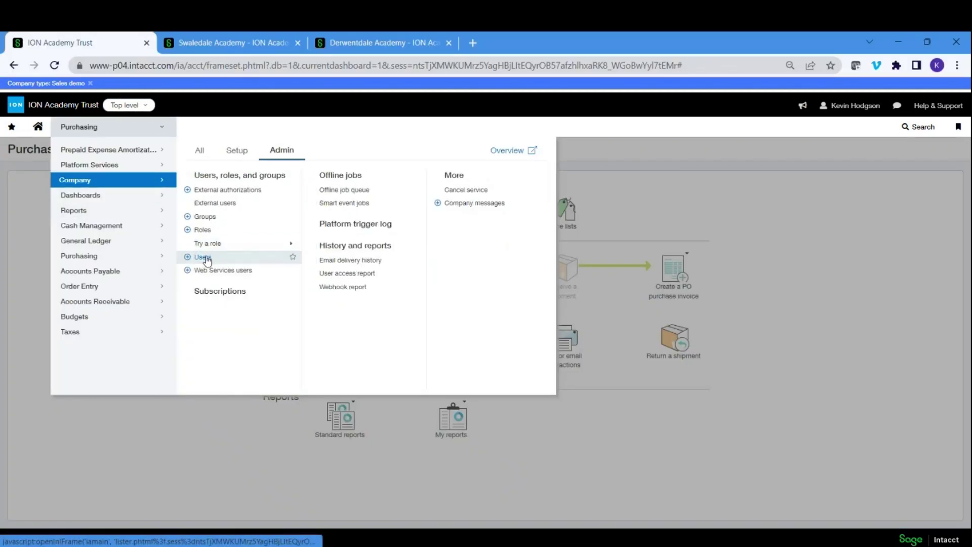
pyautogui.click(202, 257)
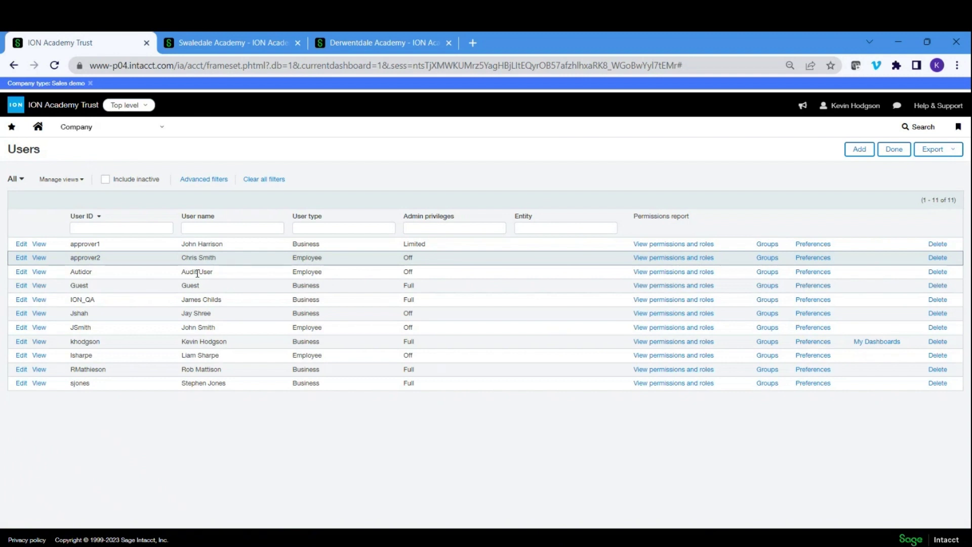
# - Open the requisitioner's user record, review the assigned roles, entities and cost centres, and cancel without saving
pyautogui.click(22, 327)
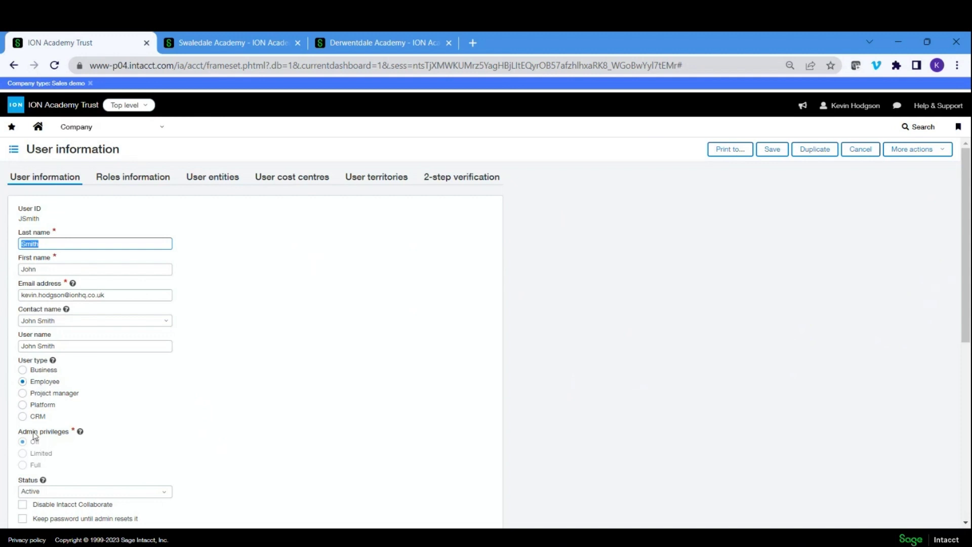
pyautogui.click(138, 178)
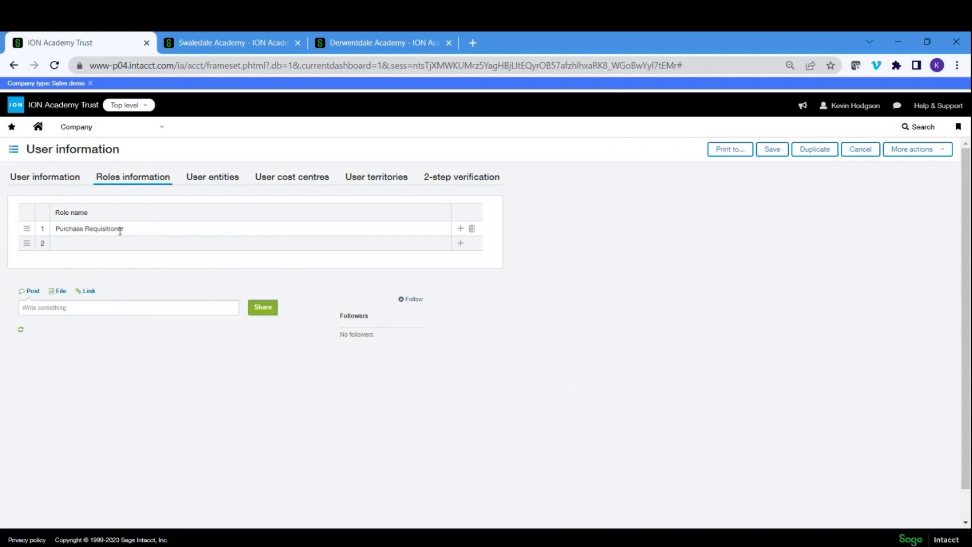
pyautogui.click(221, 173)
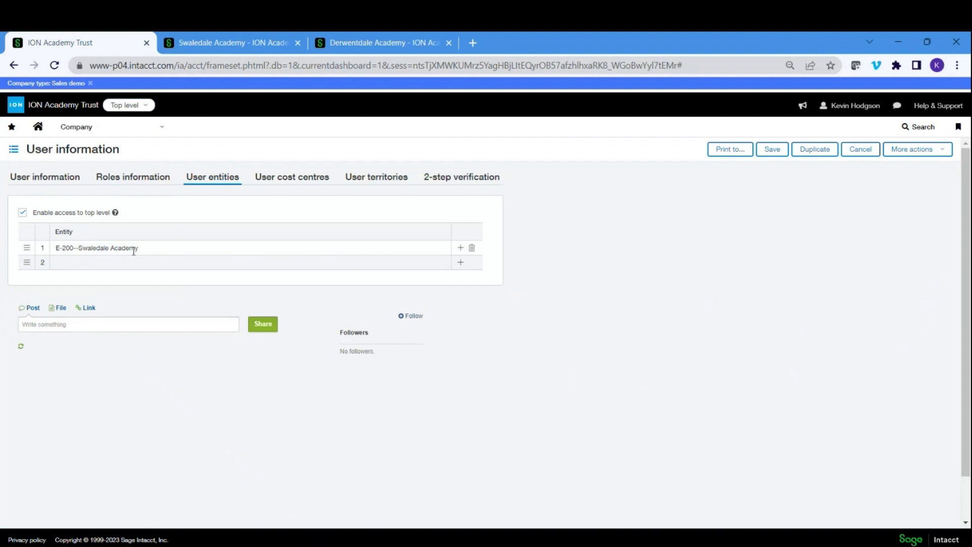
pyautogui.click(267, 182)
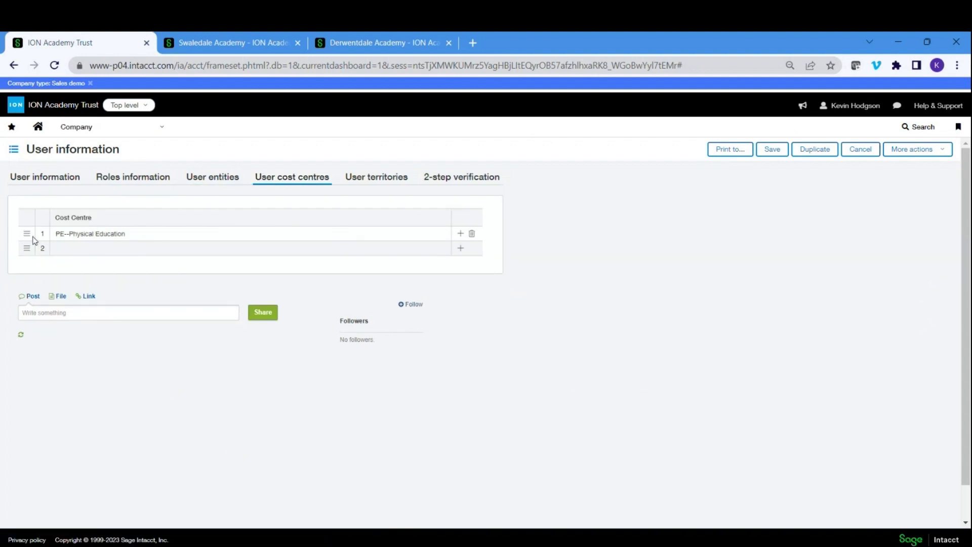
pyautogui.click(859, 149)
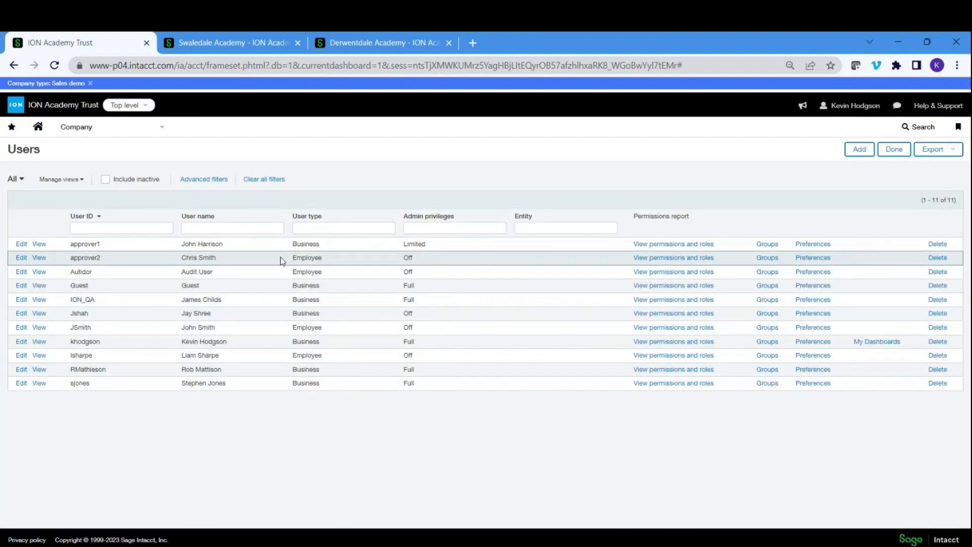
# - Open the Budget Holder Dashboard
pyautogui.click(141, 132)
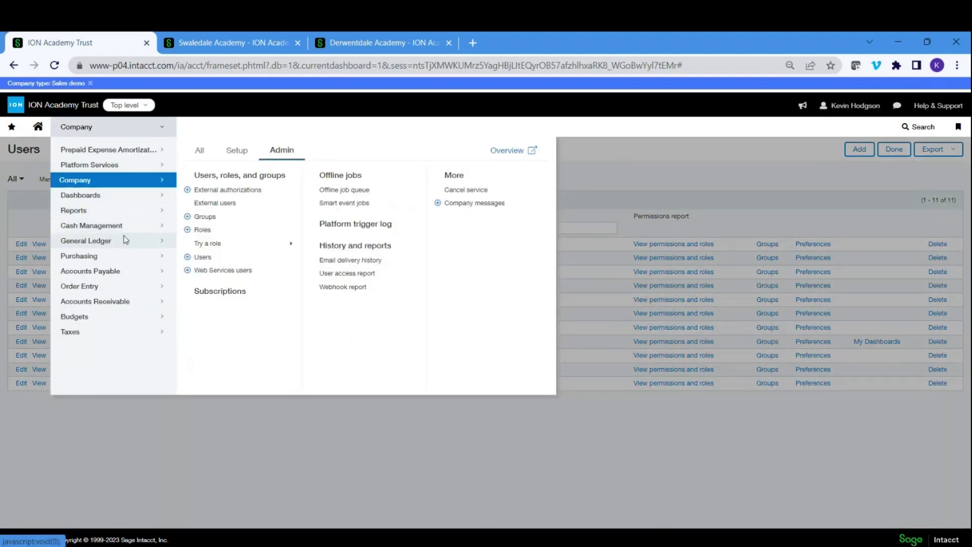
pyautogui.moveTo(111, 195)
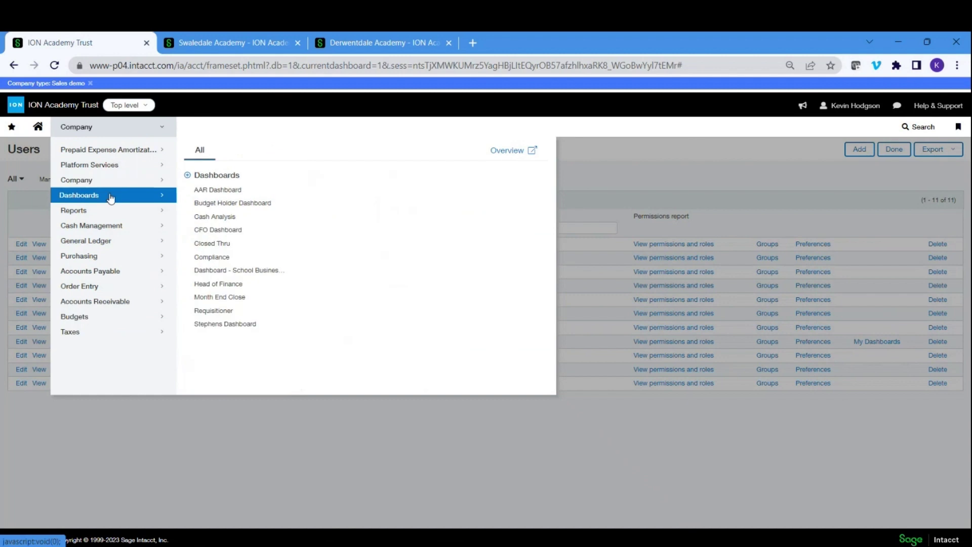
pyautogui.click(226, 202)
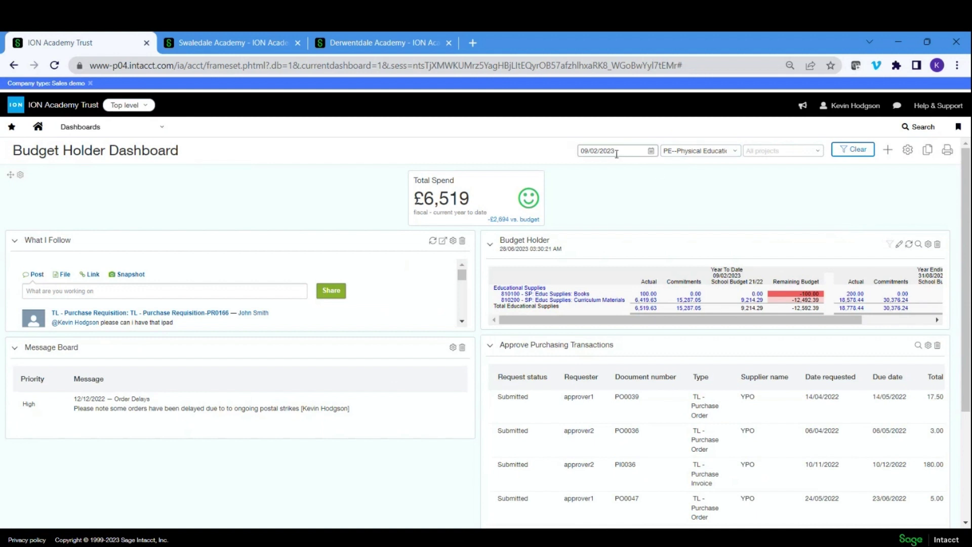
# - Switch to the Incognito browser window with the Requisitioner dashboard and read through the posts in the What I Follow feed
pyautogui.moveTo(617, 544)
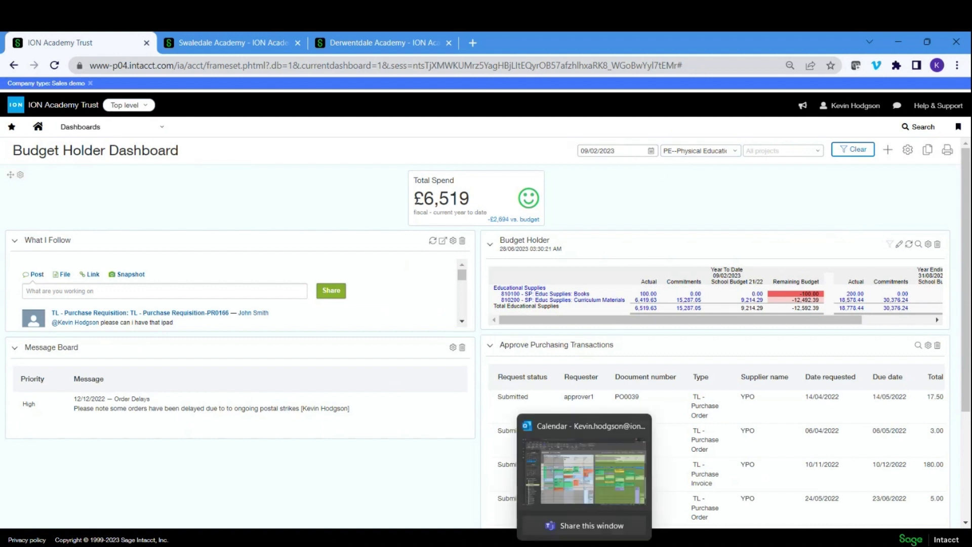
pyautogui.click(661, 489)
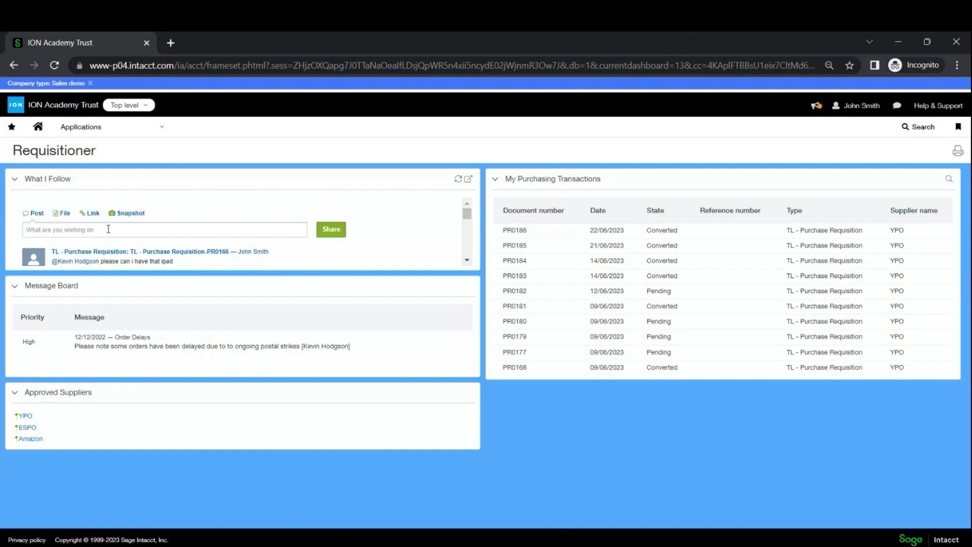
pyautogui.scroll(-3, 108, 229)
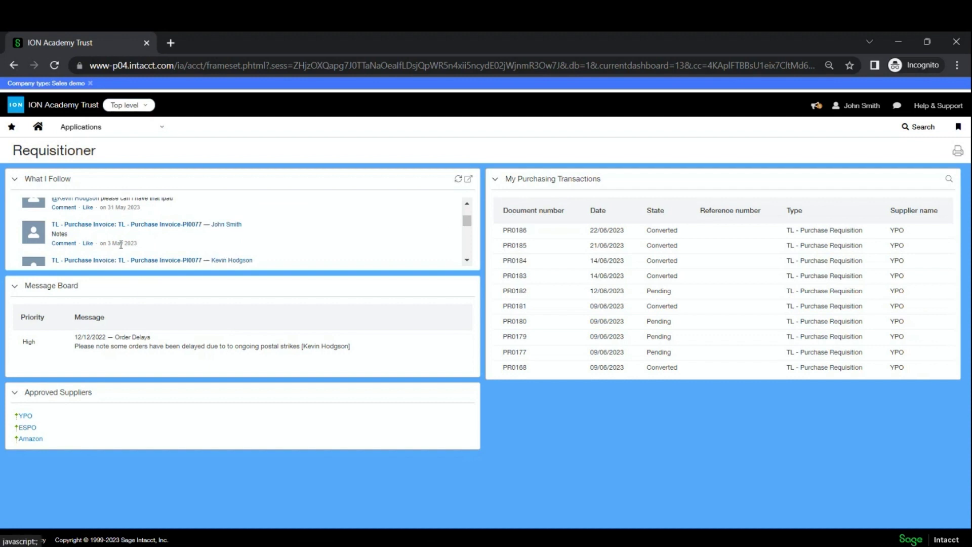
pyautogui.scroll(-3, 121, 244)
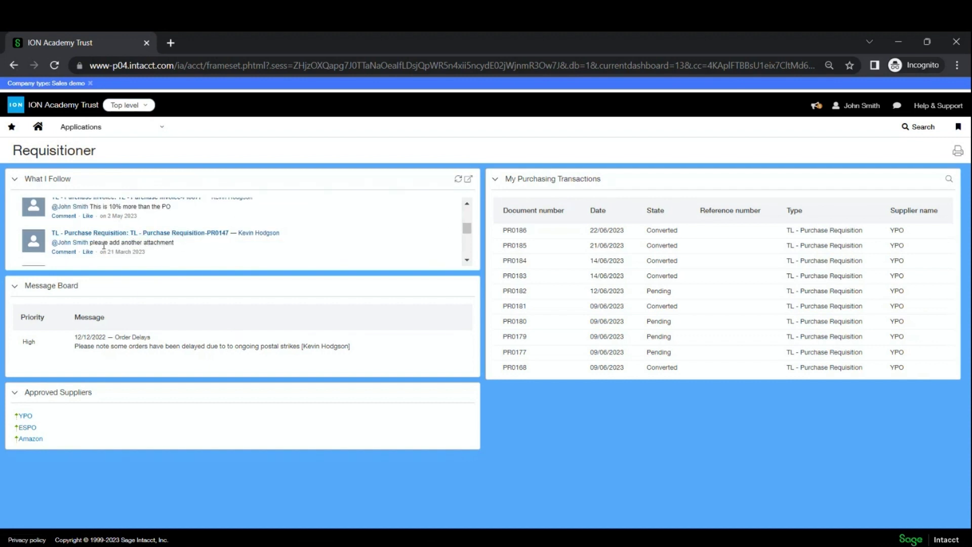
pyautogui.moveTo(92, 243); pyautogui.dragTo(154, 243)
pyautogui.click(237, 254)
pyautogui.scroll(3, 190, 251)
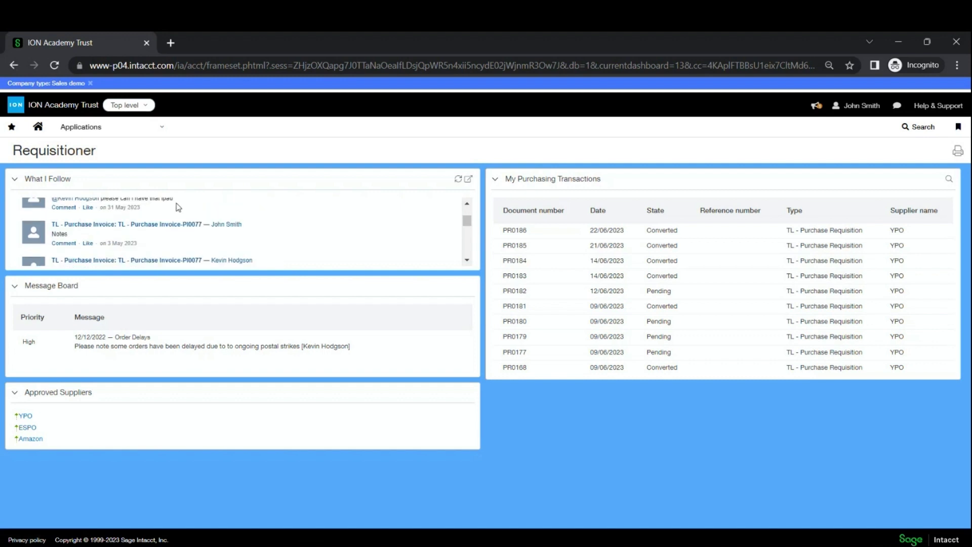
pyautogui.scroll(3, 152, 225)
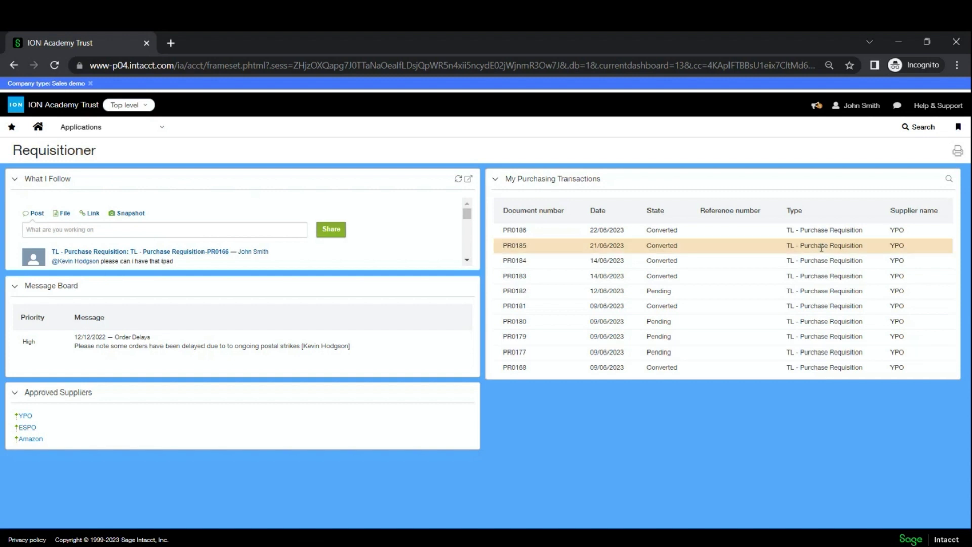
# - Start a new TL - Purchase Requisition from the My Purchasing Transactions list and maximize its window
pyautogui.click(948, 181)
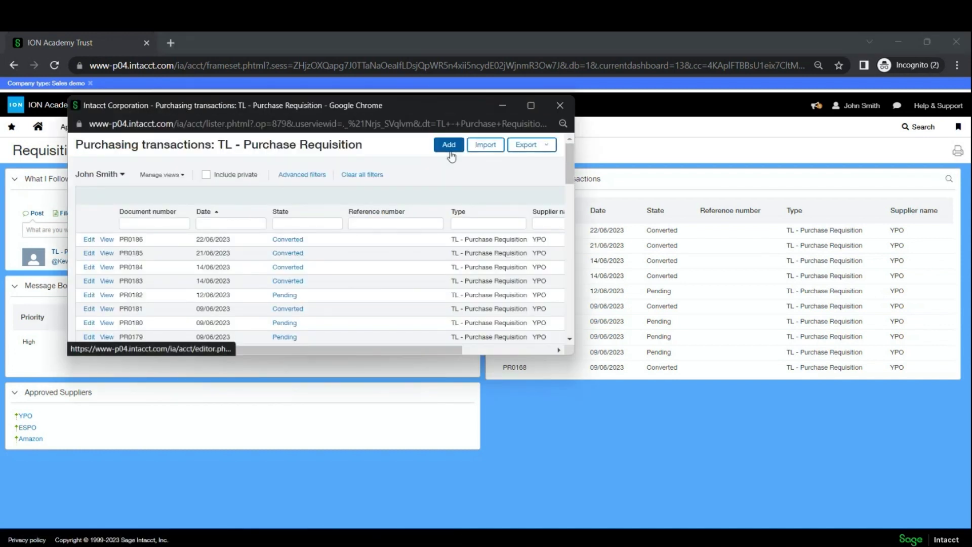
pyautogui.click(450, 151)
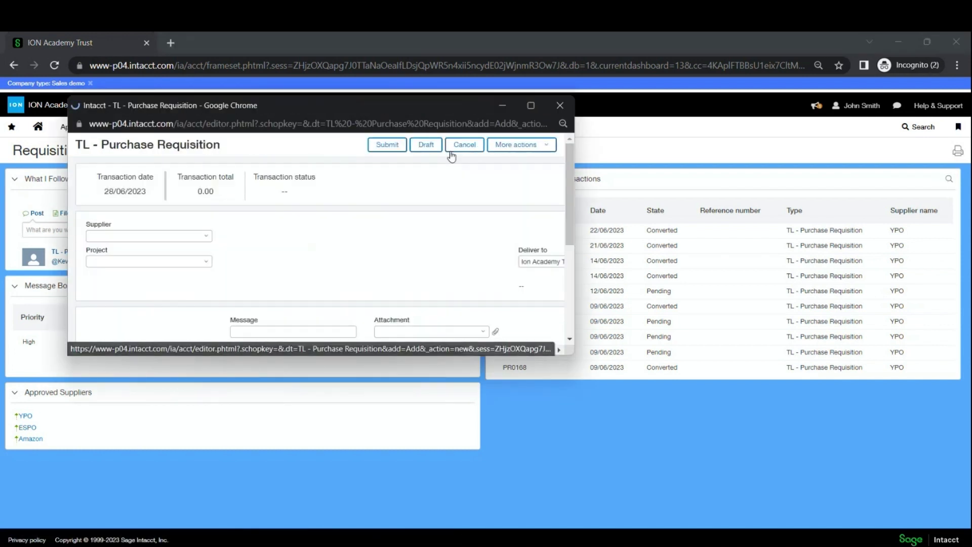
pyautogui.click(530, 106)
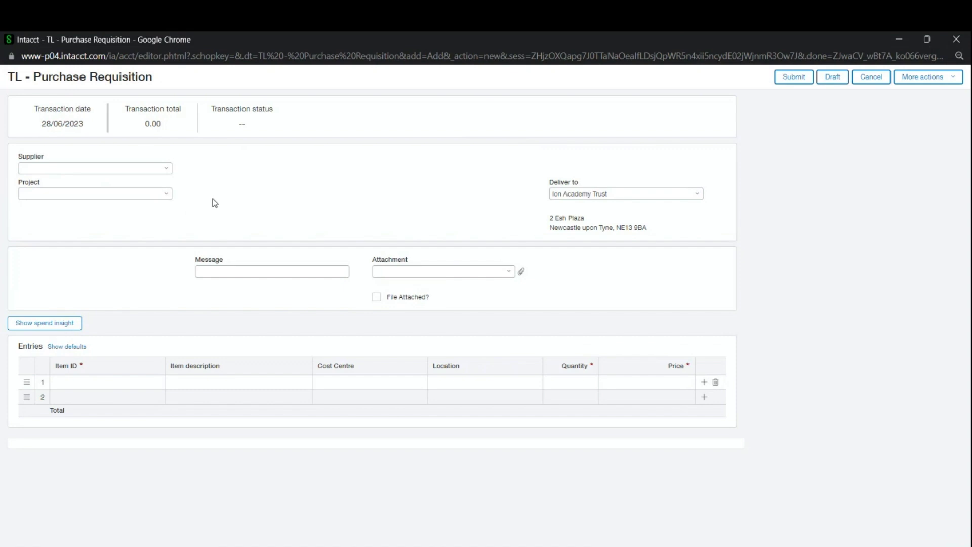
# - Set the requisition's supplier to S0001--YPO and enter the message "Need ASAP"
pyautogui.click(167, 169)
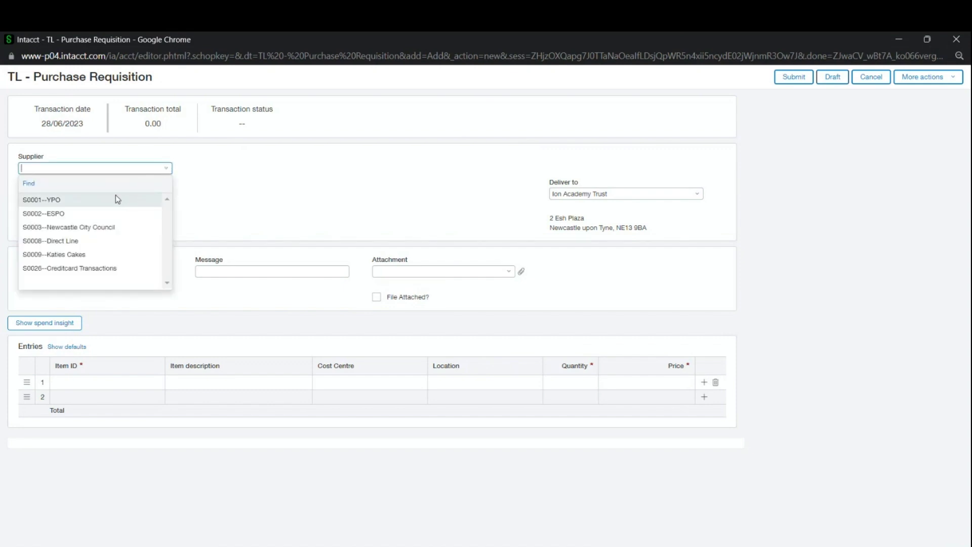
pyautogui.click(85, 204)
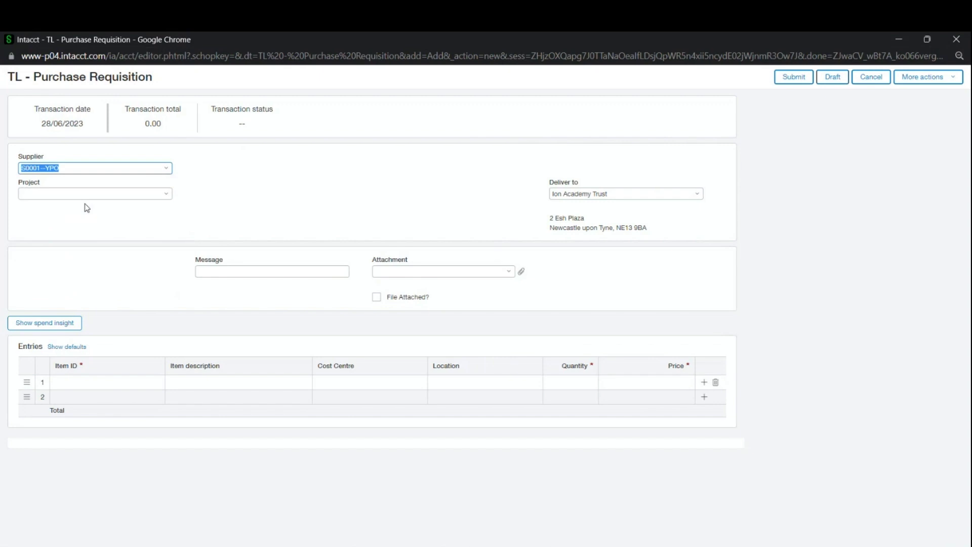
pyautogui.click(316, 270)
pyautogui.write('N')
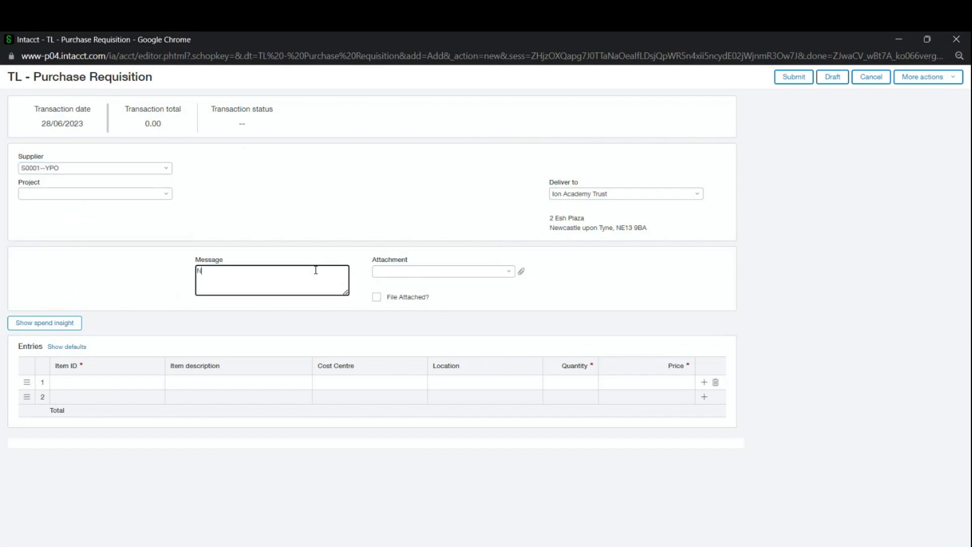
pyautogui.write('eed ASAP')
pyautogui.click(611, 267)
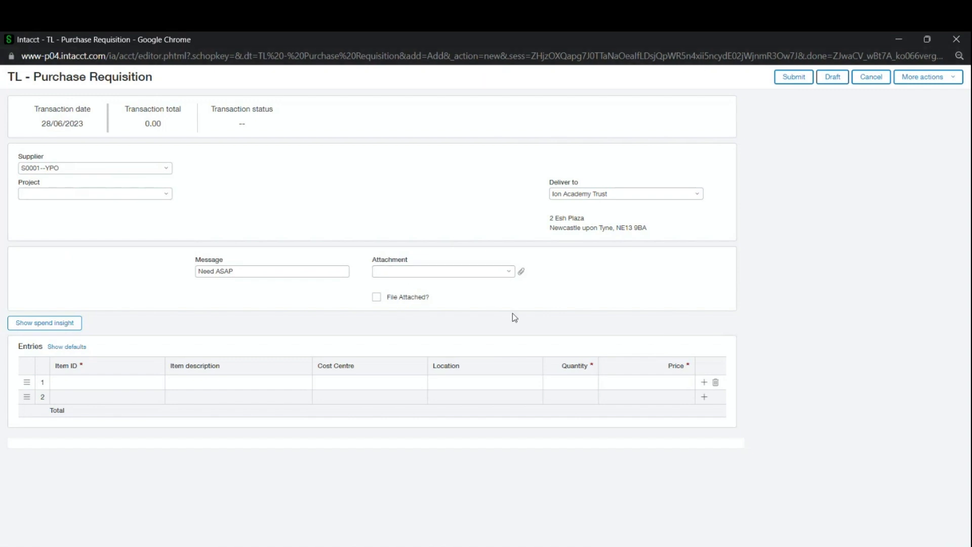
# - Attach Attach-000024--Purchase Attachment.pdf to the requisition and mark the file as attached
pyautogui.moveTo(658, 55); pyautogui.dragTo(654, 91)
pyautogui.click(779, 99)
pyautogui.click(509, 272)
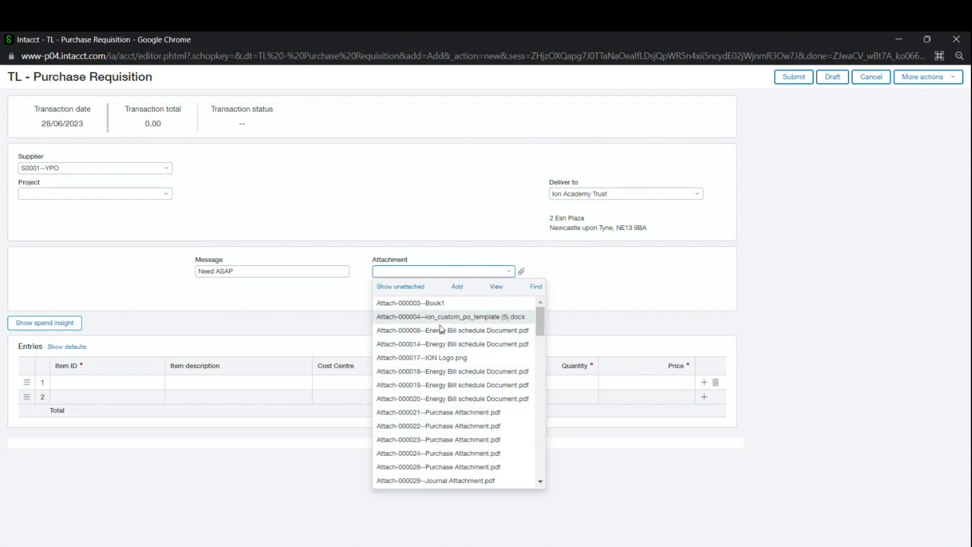
pyautogui.click(473, 453)
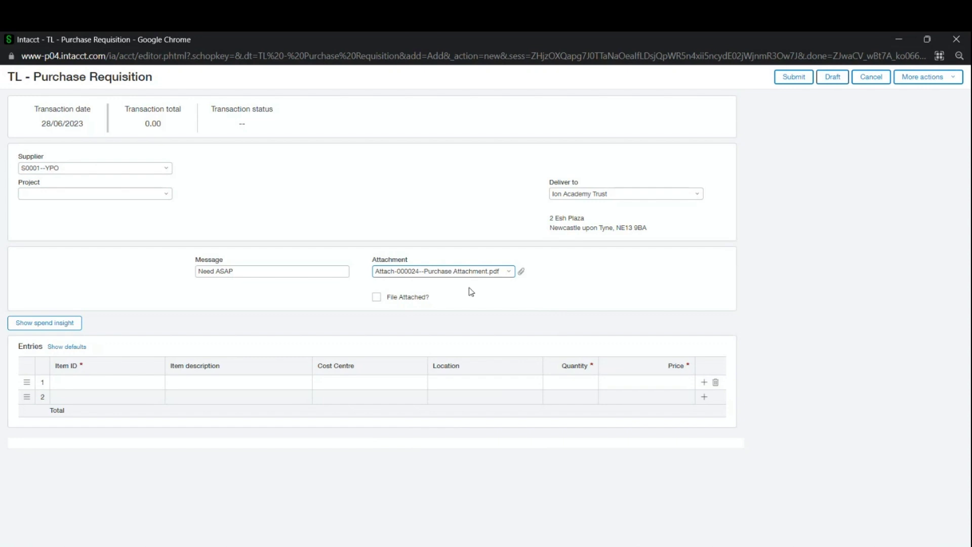
pyautogui.click(377, 297)
pyautogui.click(274, 271)
pyautogui.click(253, 185)
# - Search the first entry line's item list for "ipad", clear the search and set the item to 810200--Curriculum Materials
pyautogui.click(89, 382)
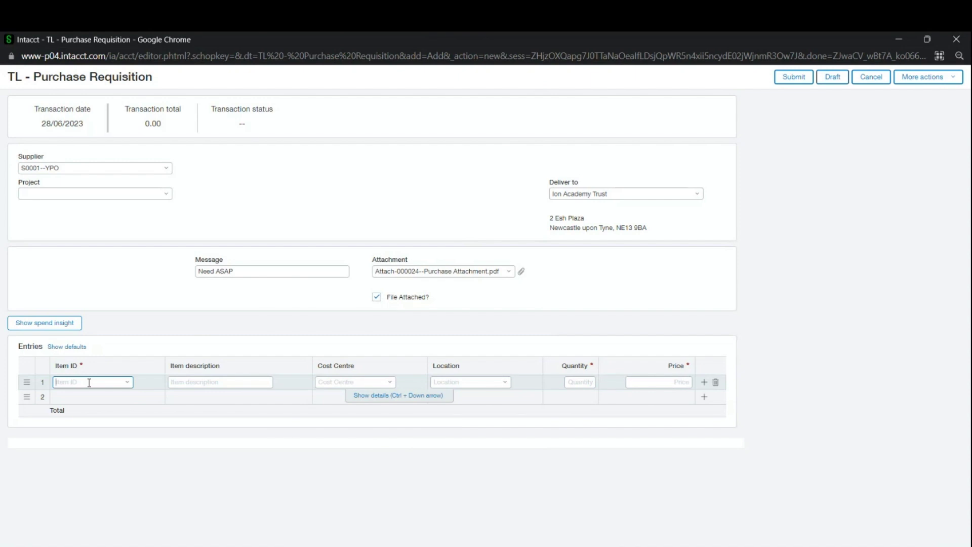
pyautogui.click(127, 382)
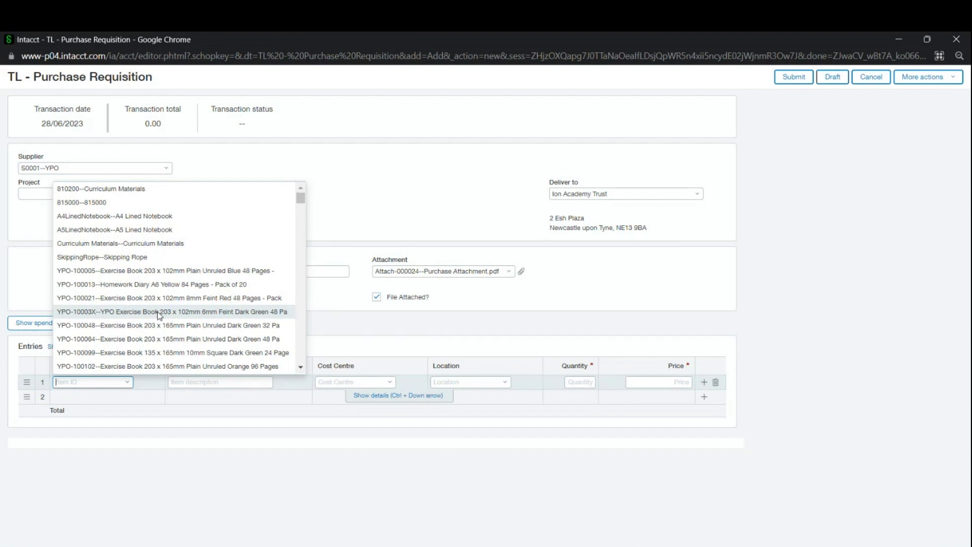
pyautogui.scroll(-3, 152, 293)
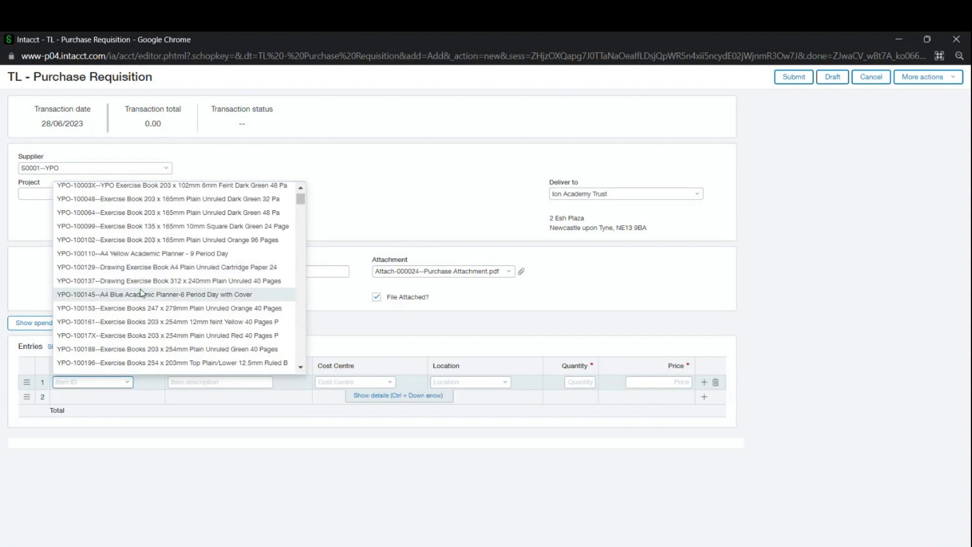
pyautogui.write('ip')
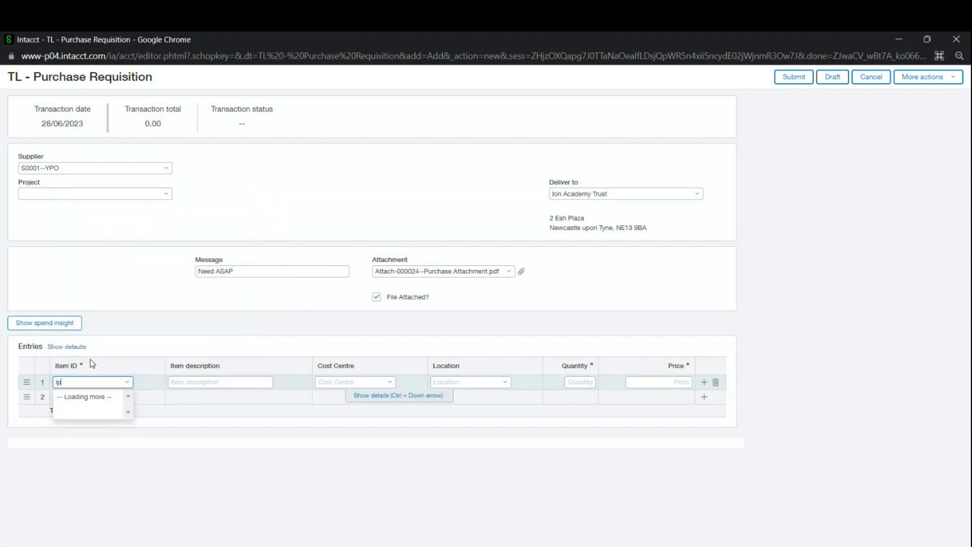
pyautogui.write('ad')
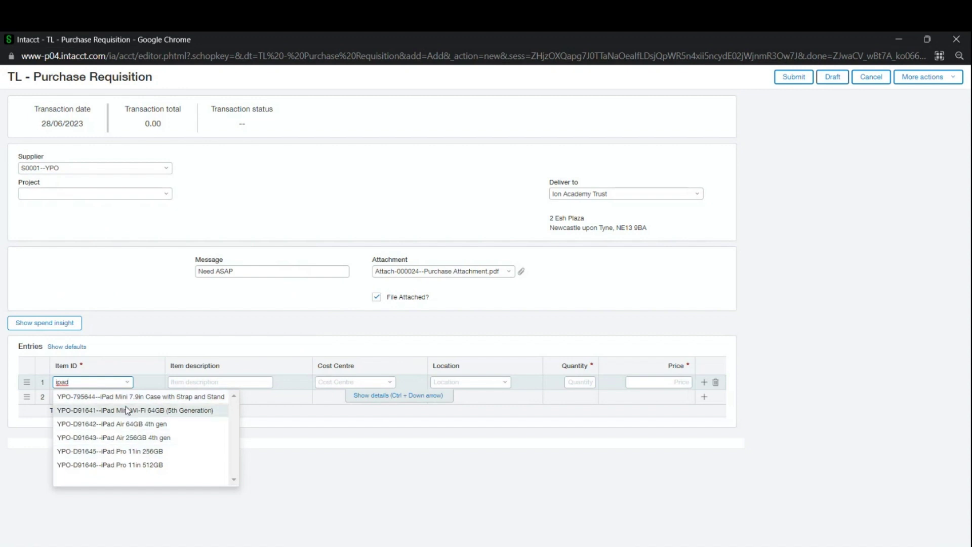
pyautogui.moveTo(81, 382); pyautogui.dragTo(50, 393)
pyautogui.press('BackSpace')
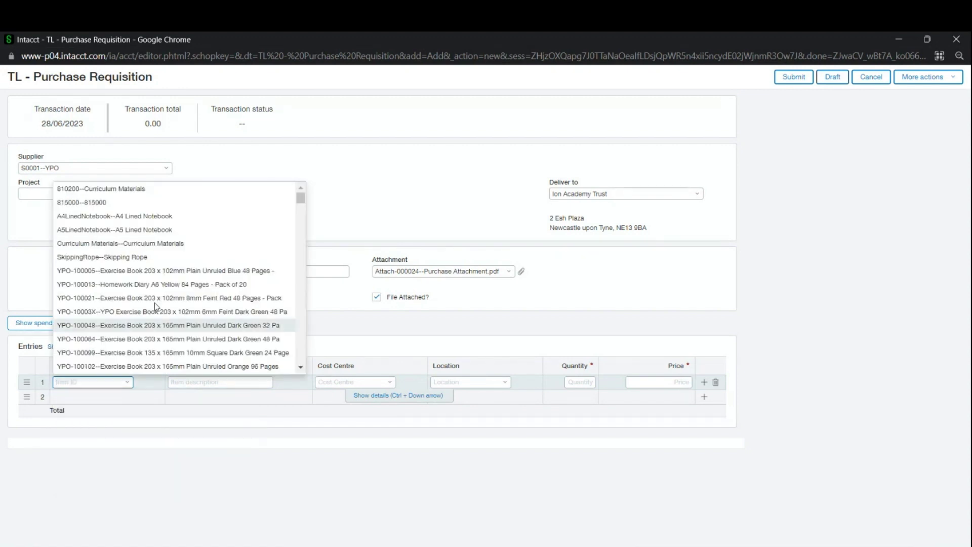
pyautogui.click(178, 190)
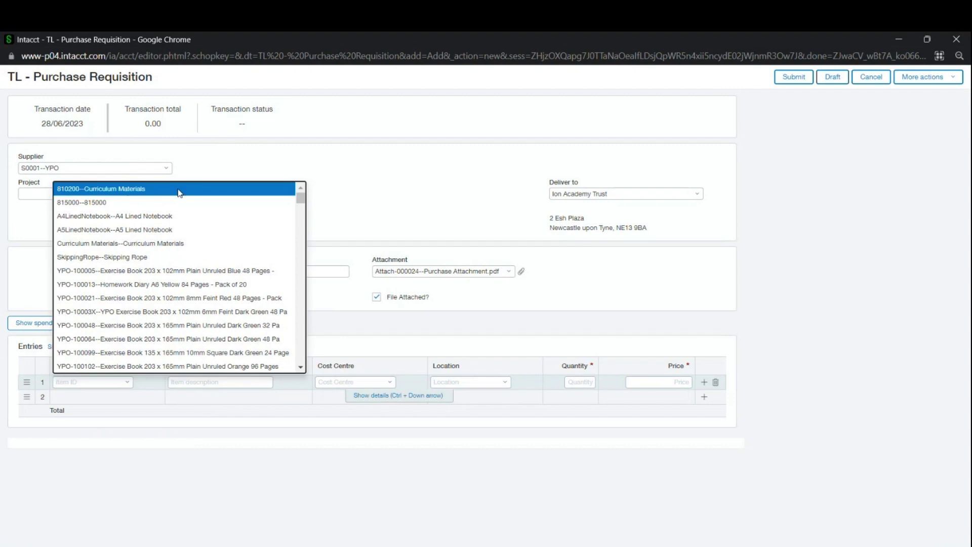
pyautogui.click(235, 383)
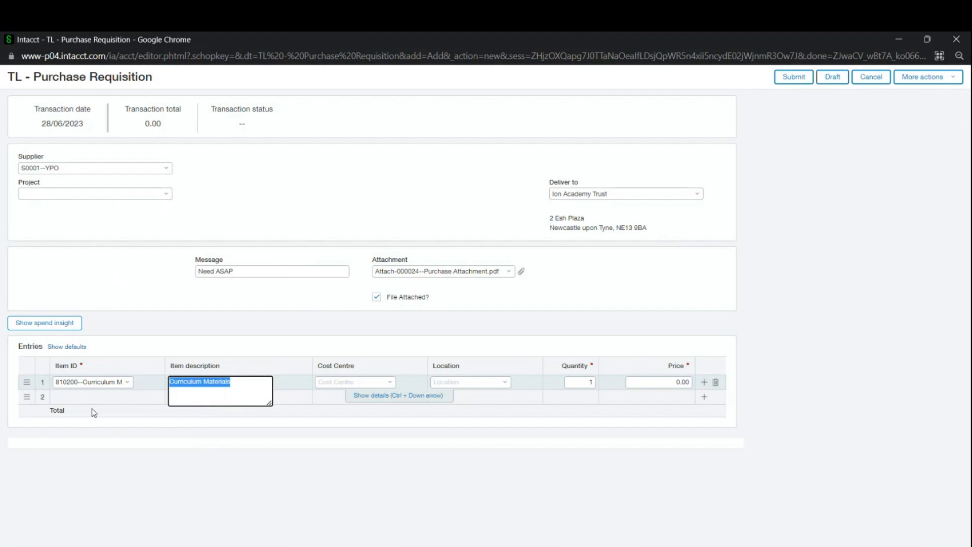
# - Search the first entry line's items for "ipad" and set the item to YPO-D91643--iPad Air 256GB 4th gen
pyautogui.click(131, 384)
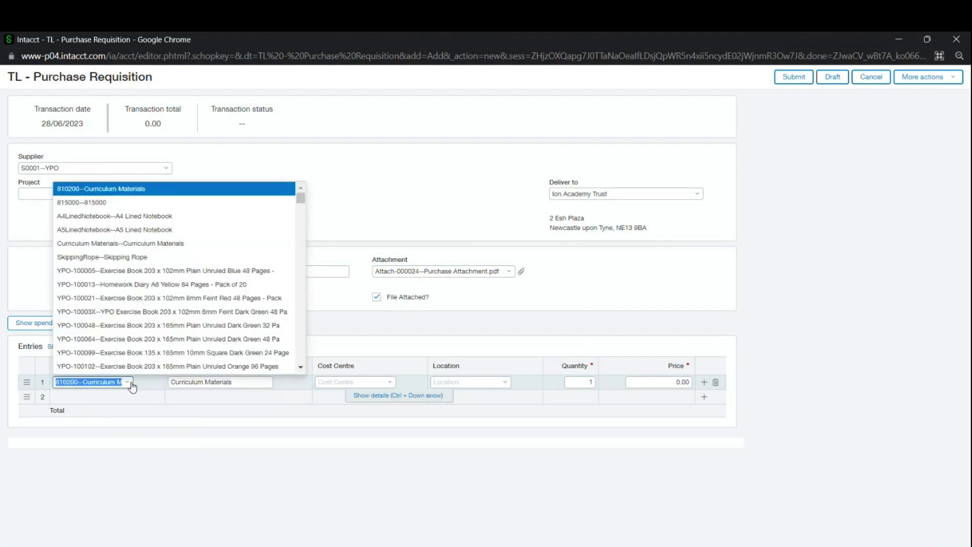
pyautogui.write('ipad')
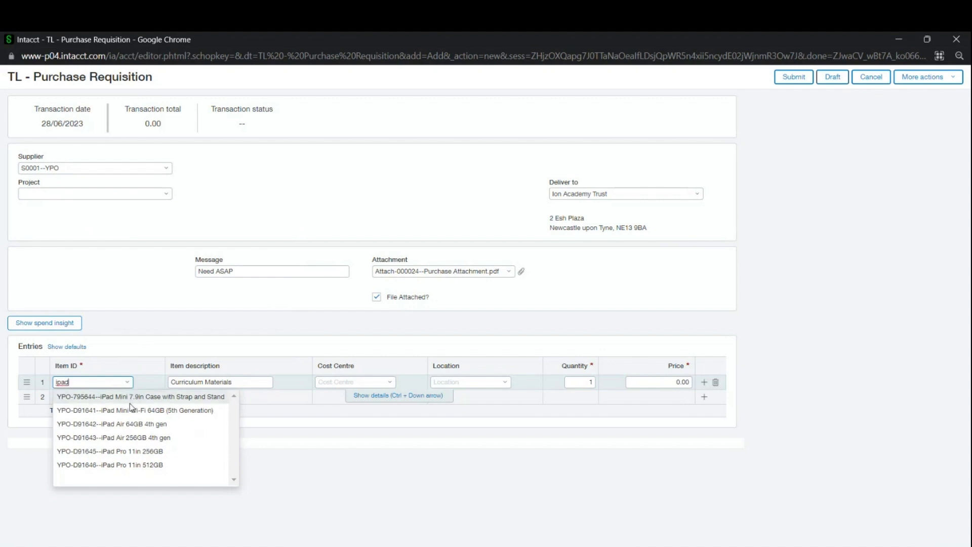
pyautogui.click(141, 438)
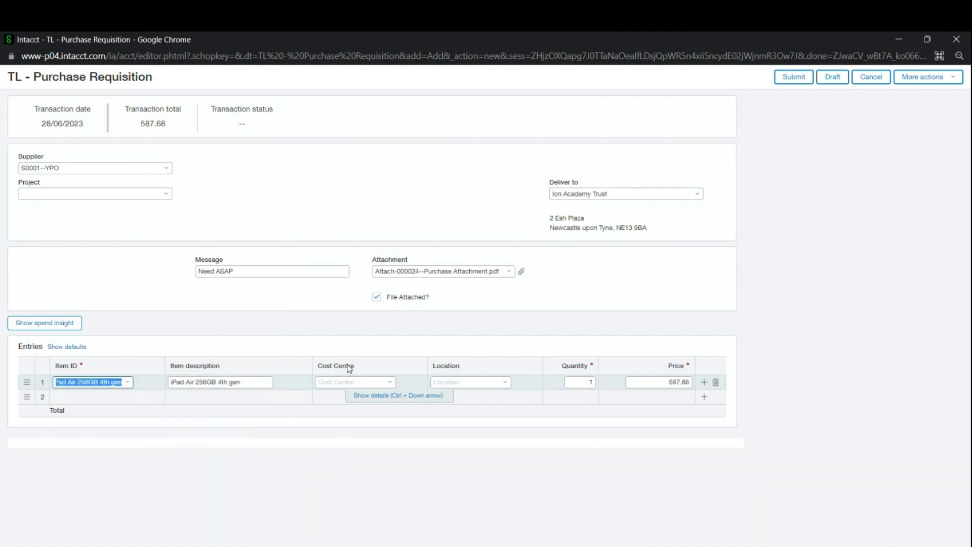
# - Assign the iPad line to cost centre PE--Physical Education and location E-200--Swaledale Academy
pyautogui.click(387, 381)
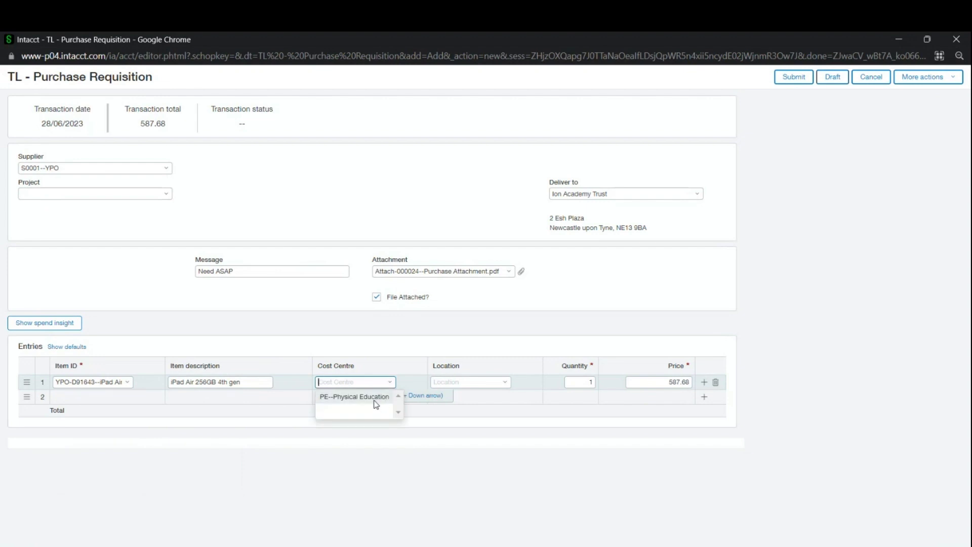
pyautogui.click(339, 401)
pyautogui.click(504, 383)
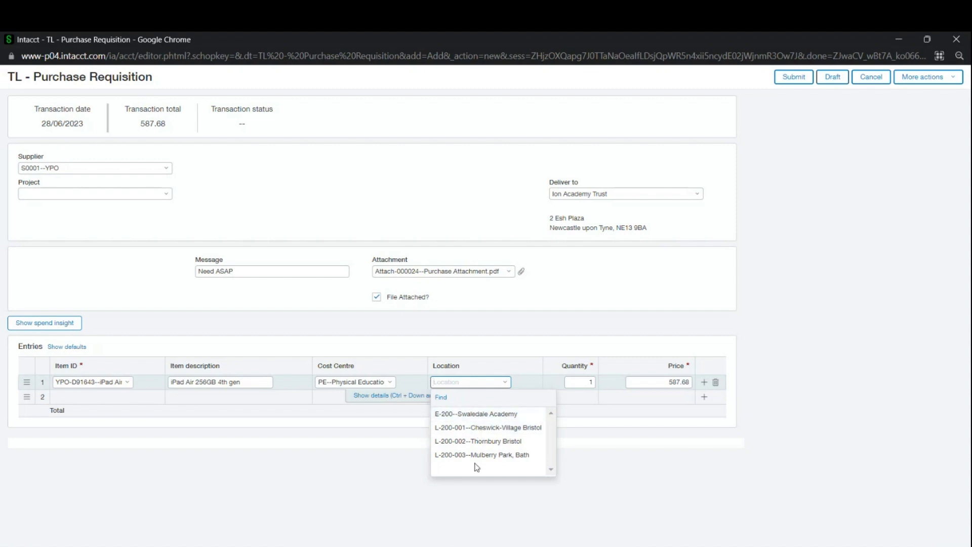
pyautogui.click(491, 414)
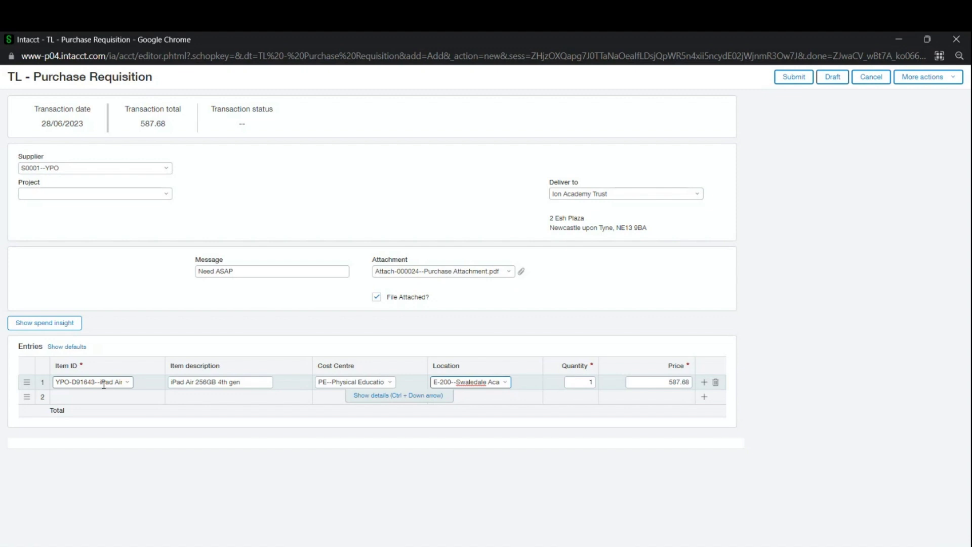
# - Review the requisition's spend insight, try to drill into its Actual amount, and return to the requisition
pyautogui.click(43, 323)
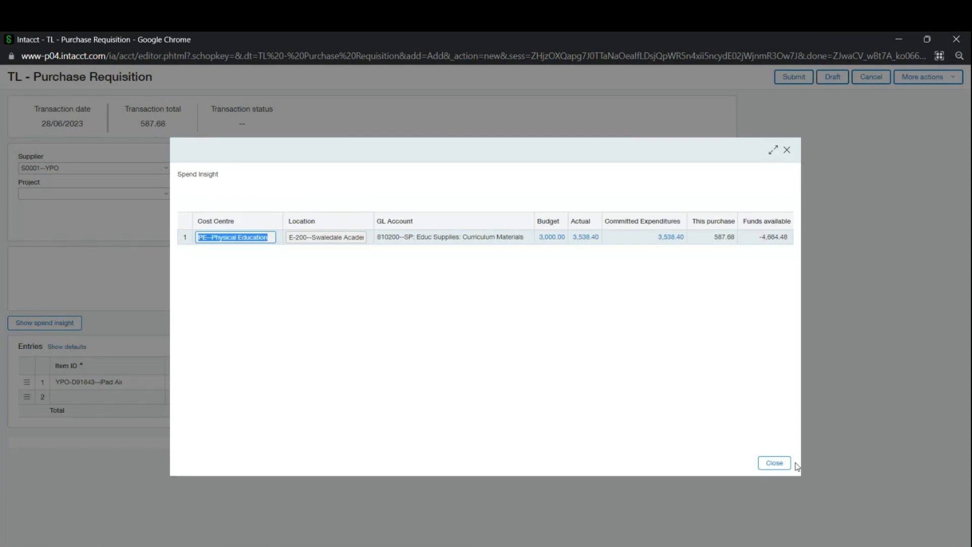
pyautogui.click(775, 464)
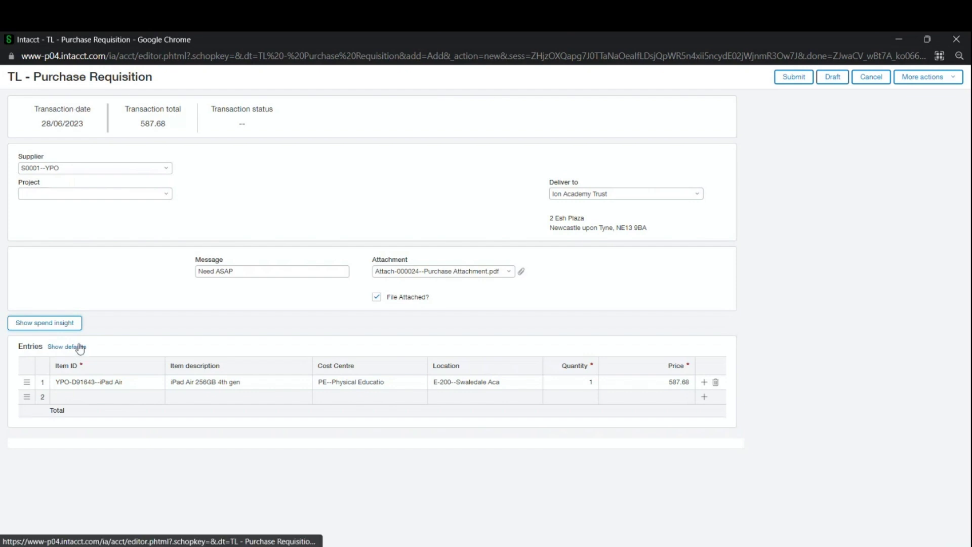
pyautogui.click(71, 327)
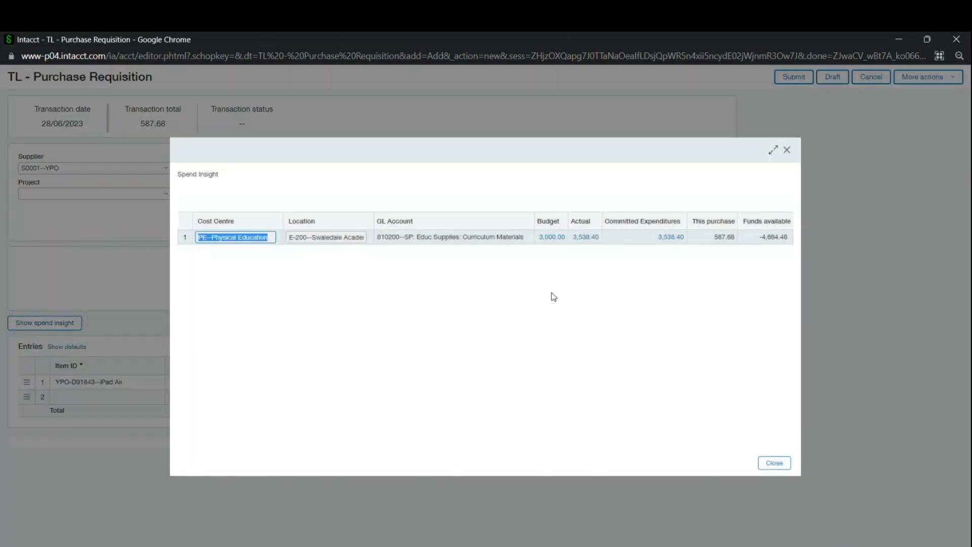
pyautogui.click(582, 237)
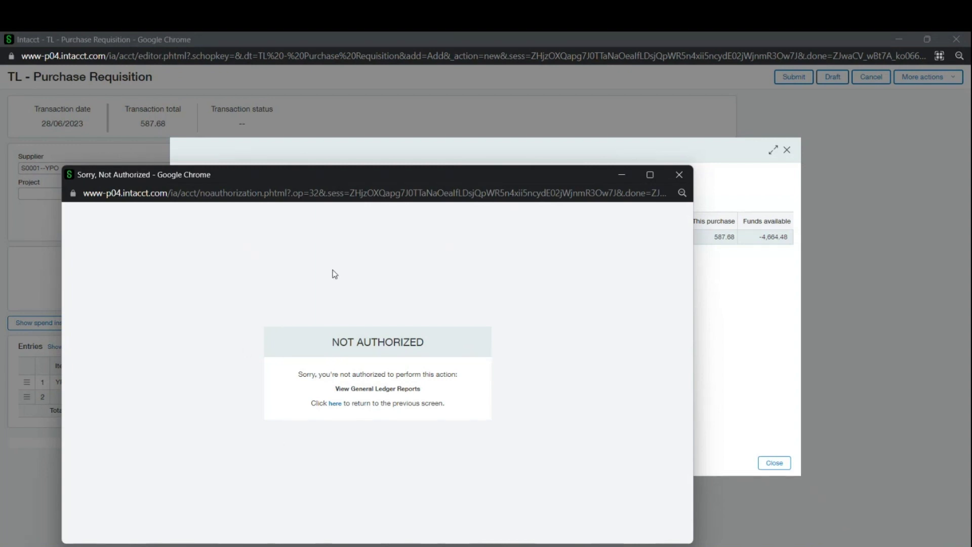
pyautogui.moveTo(339, 342); pyautogui.dragTo(417, 343)
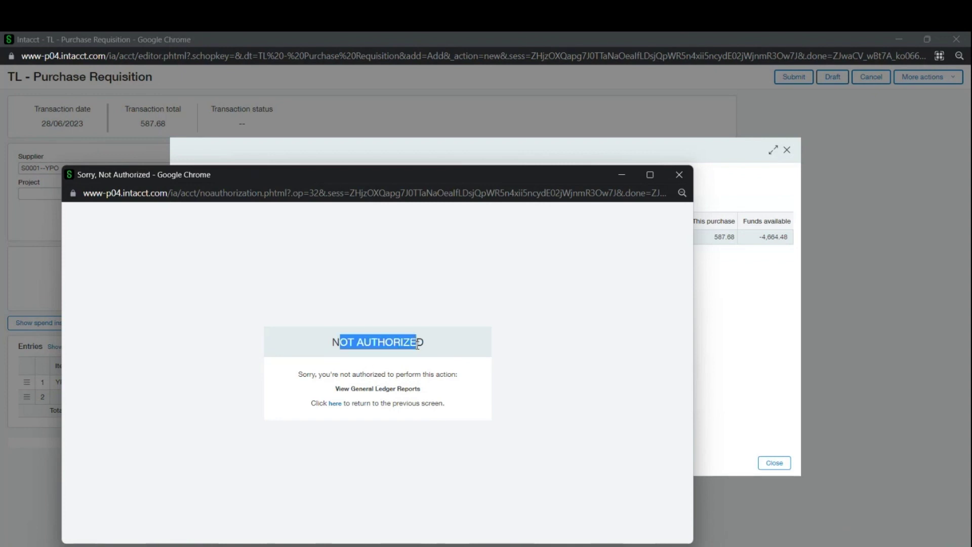
pyautogui.click(433, 348)
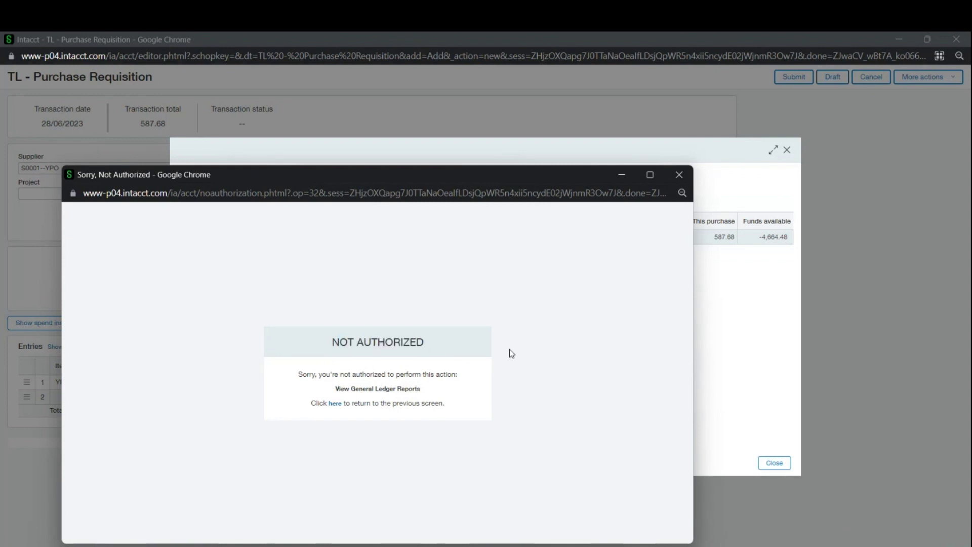
pyautogui.click(679, 175)
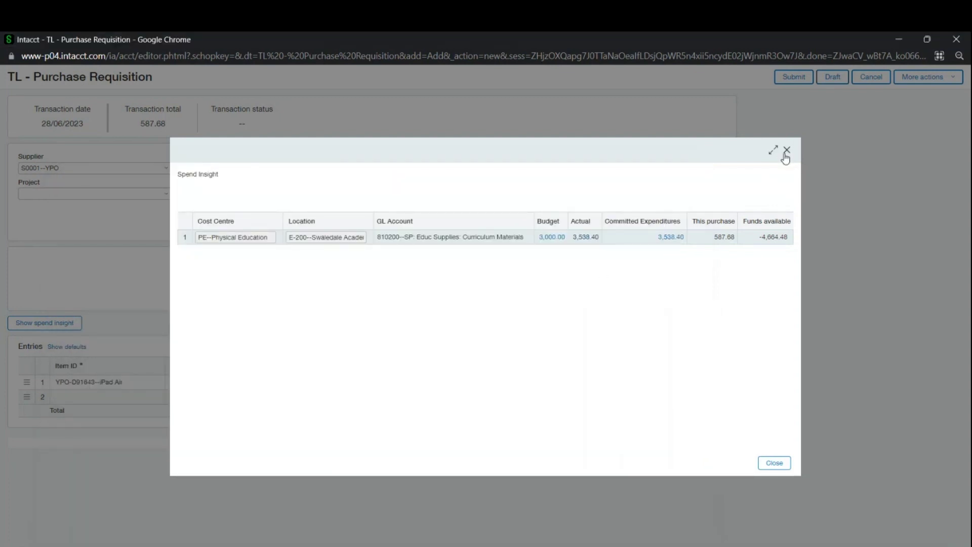
pyautogui.click(786, 151)
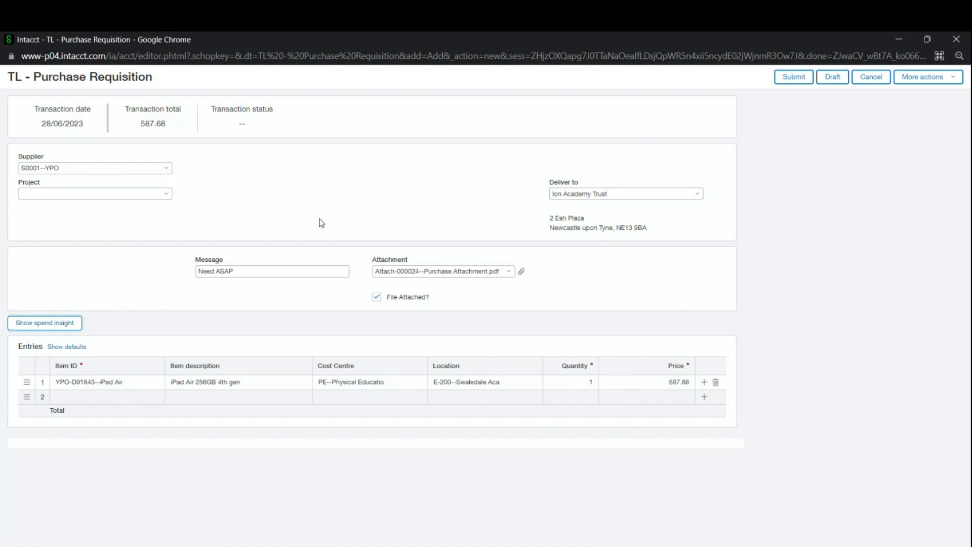
# - Submit the purchase requisition, repeating the submission to override the budget limit warning
pyautogui.click(793, 76)
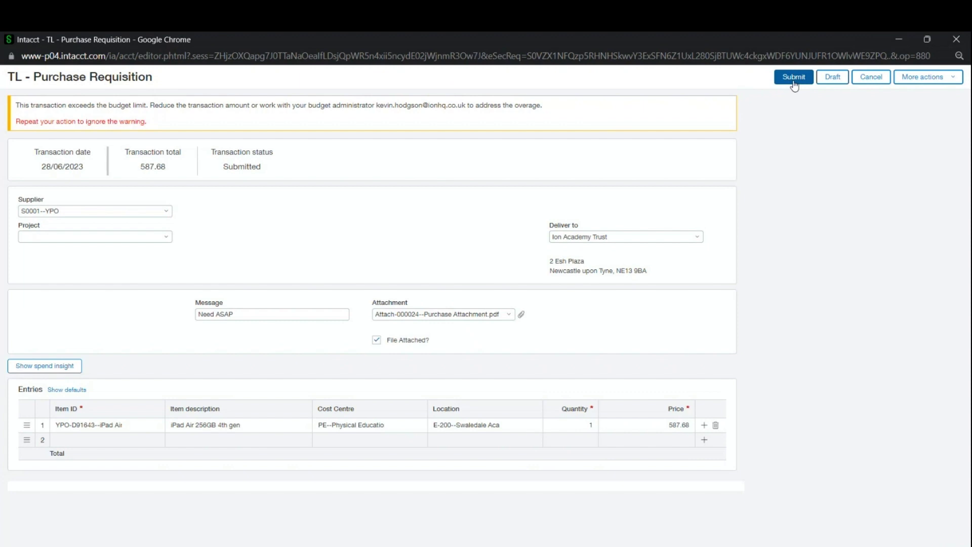
pyautogui.moveTo(16, 122); pyautogui.dragTo(147, 118)
pyautogui.click(149, 118)
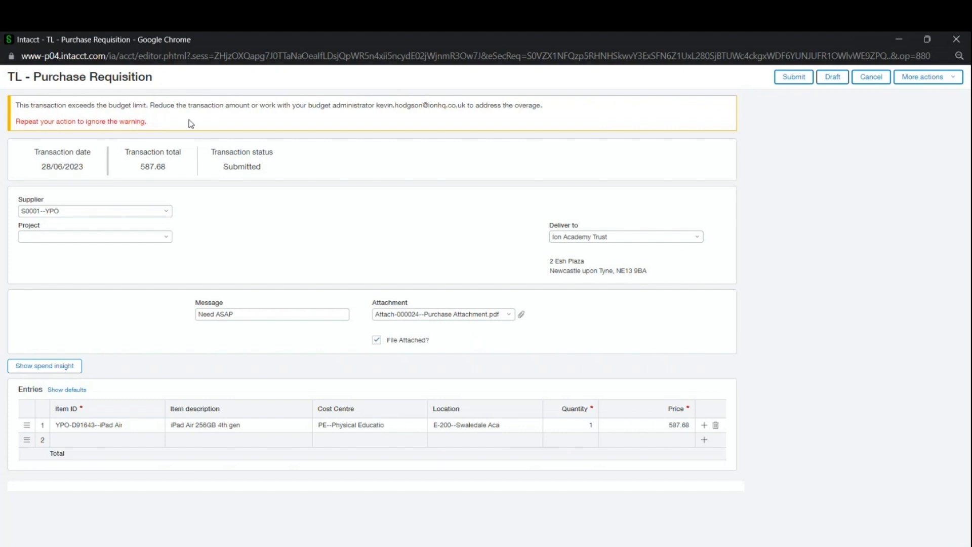
pyautogui.click(787, 77)
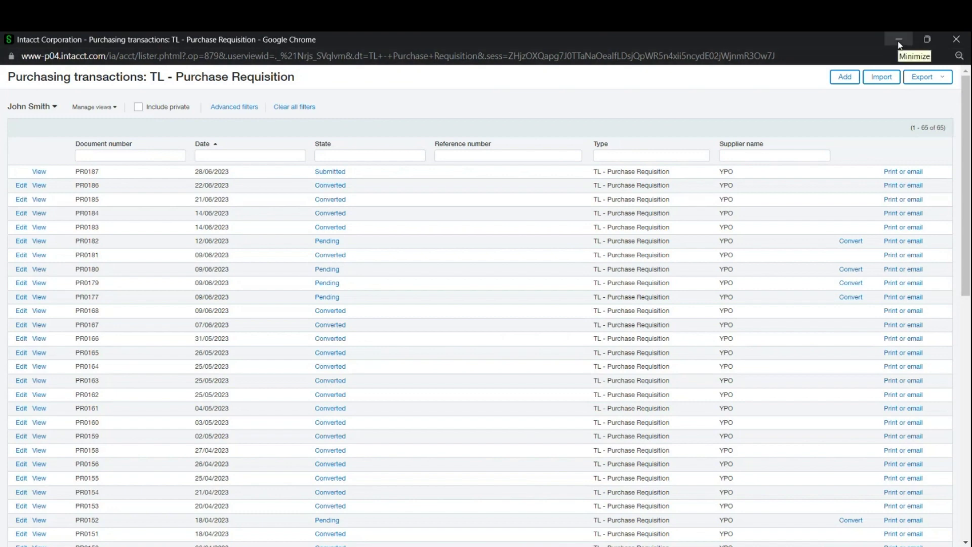
# - Switch to the browser window with the Budget Holder Dashboard and open requisition PR0187 from the Approve Purchasing Transactions list in a maximized window
pyautogui.click(897, 40)
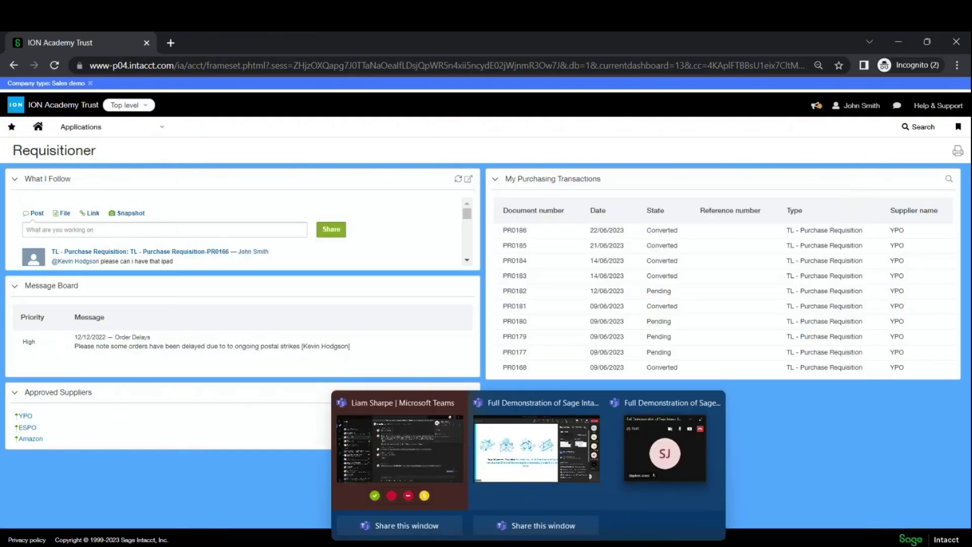
pyautogui.moveTo(585, 546)
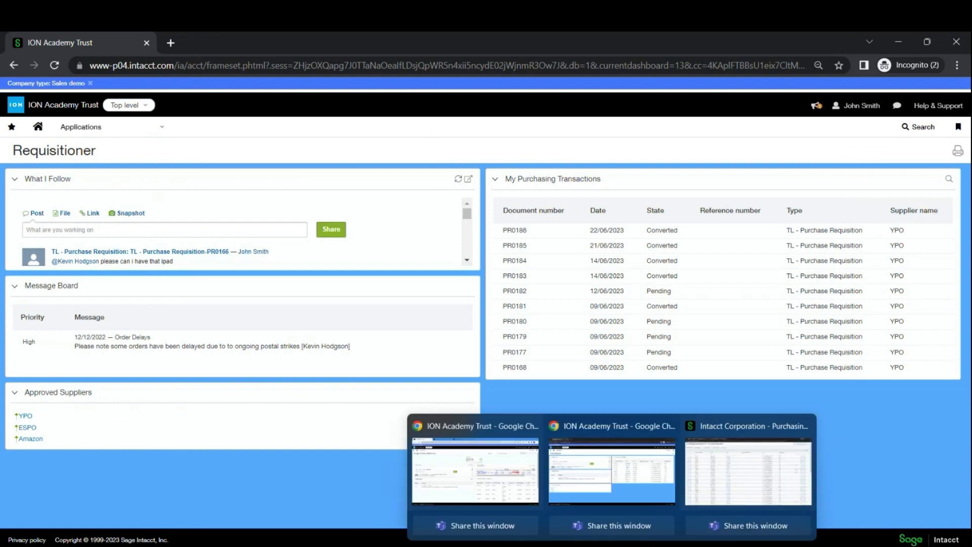
pyautogui.click(497, 471)
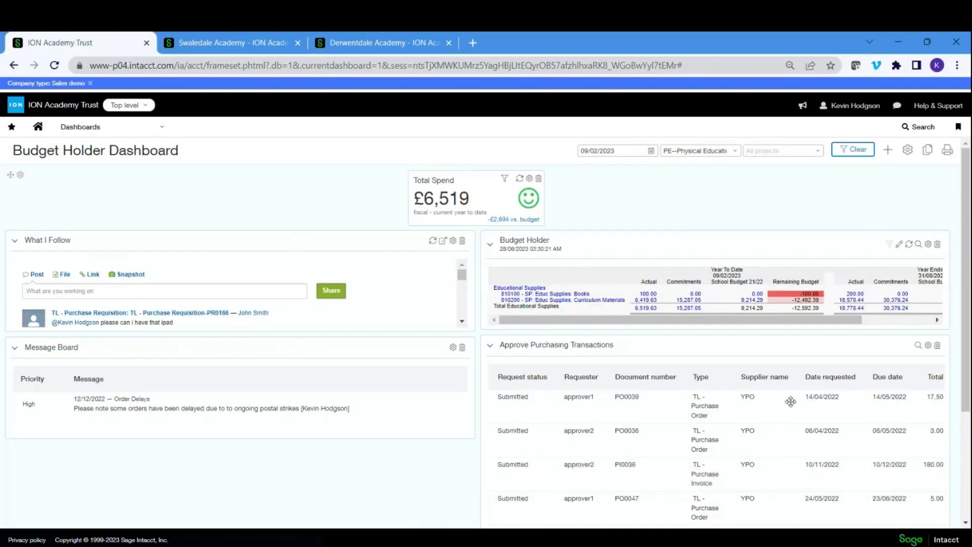
pyautogui.click(919, 347)
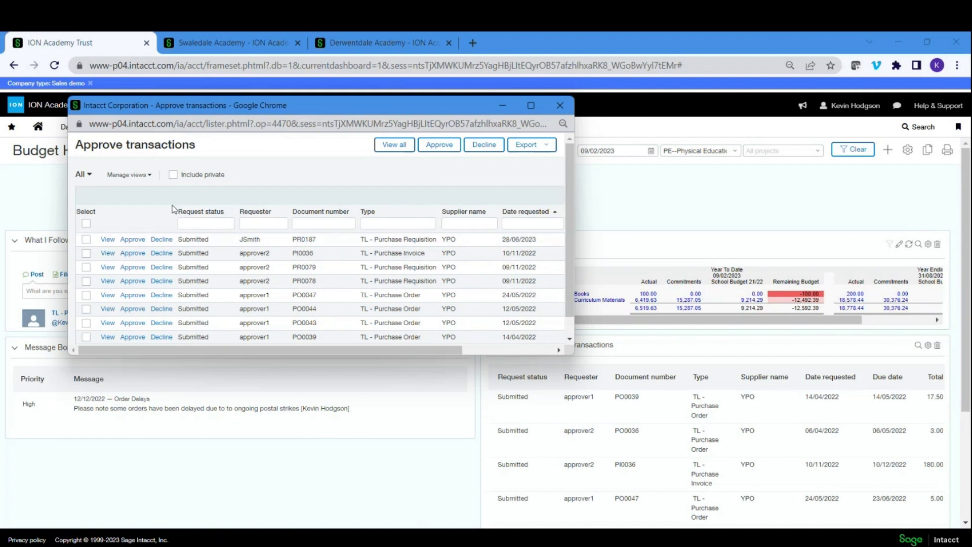
pyautogui.click(113, 239)
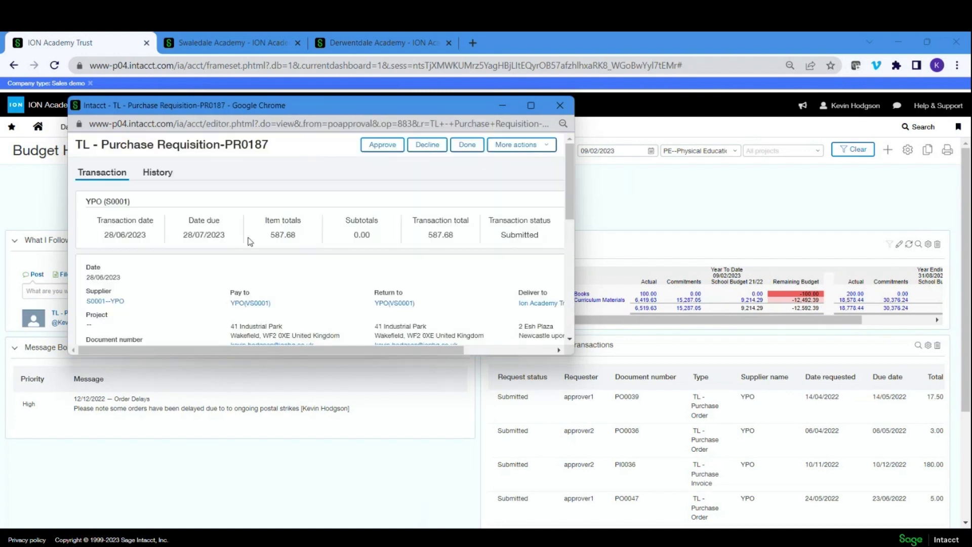
pyautogui.click(530, 105)
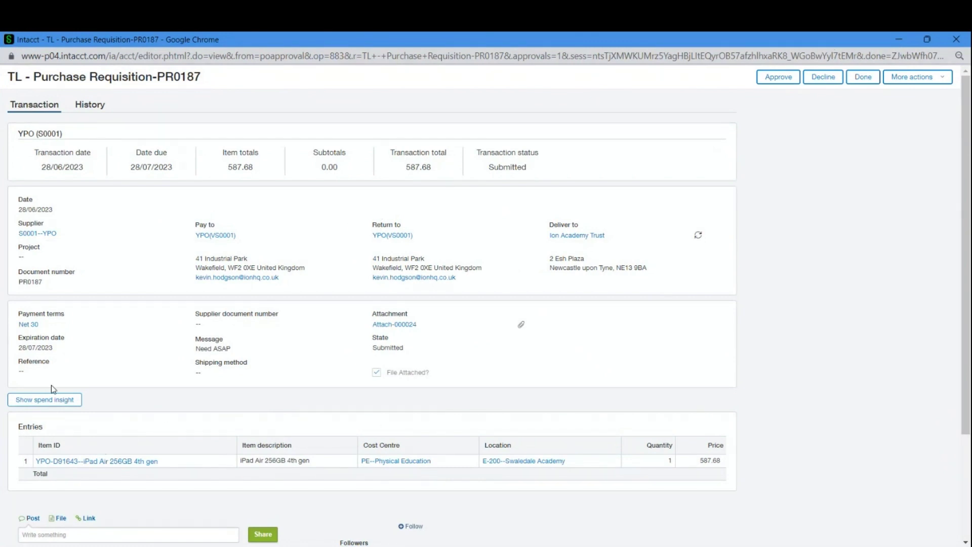
# - Review the spend insight for PR0187 and the General Ledger report behind its Actual amount, then close both
pyautogui.click(54, 401)
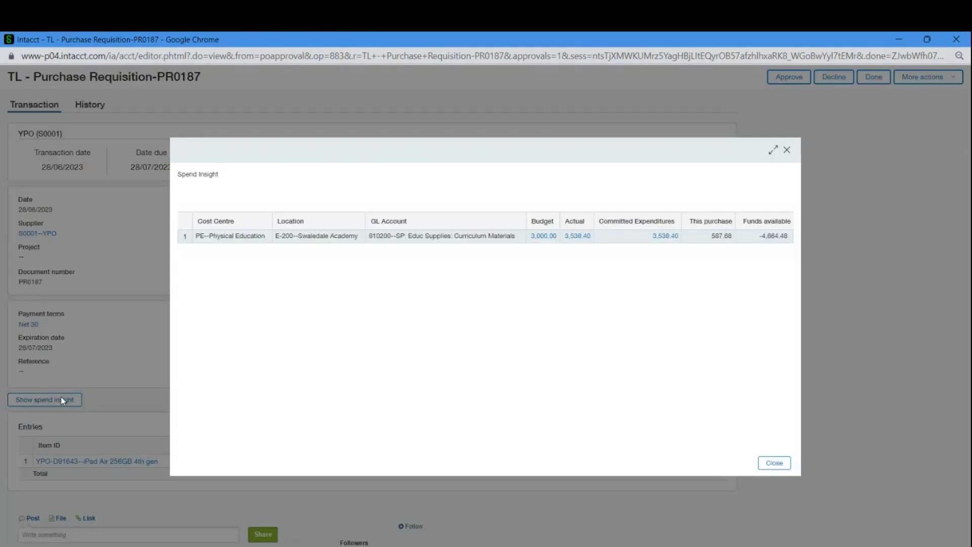
pyautogui.click(579, 236)
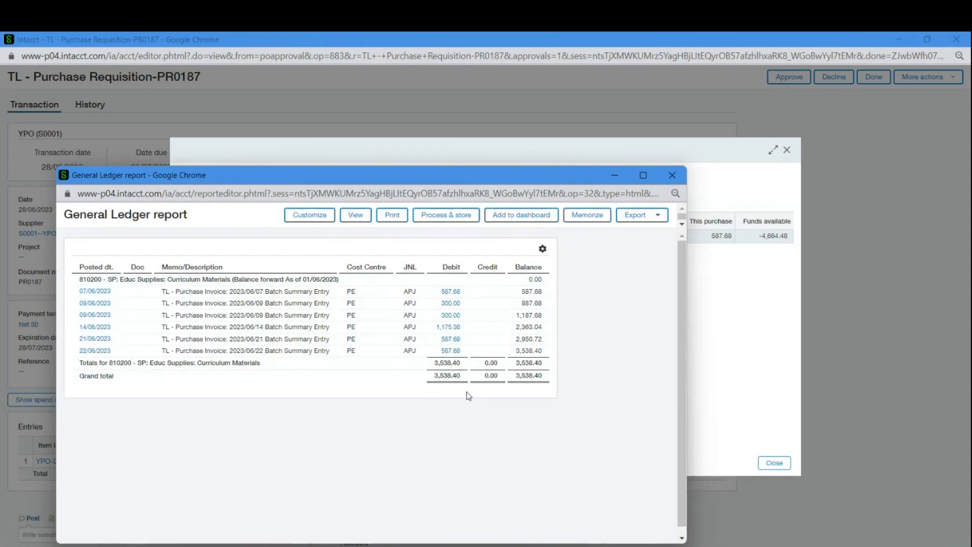
pyautogui.click(673, 175)
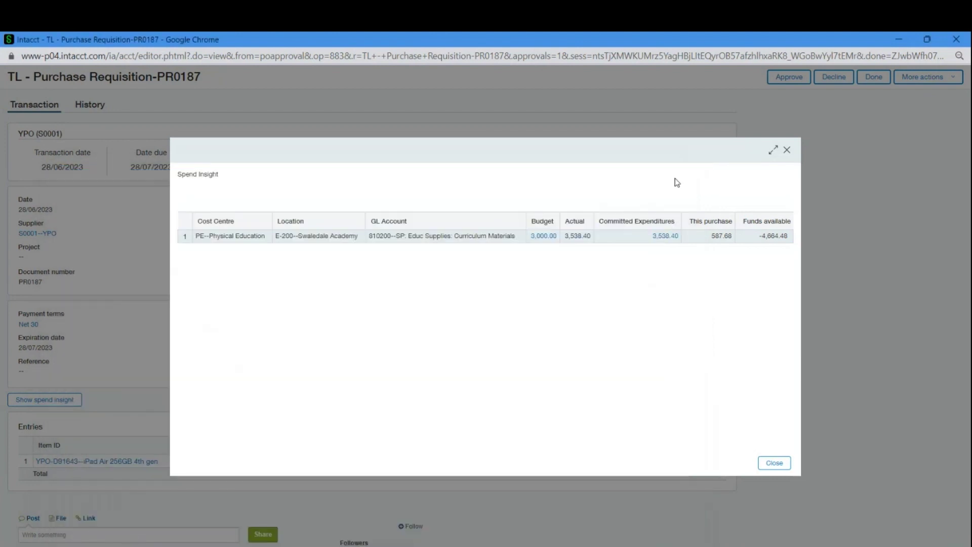
pyautogui.click(786, 150)
# - Draft a post on requisition PR0187 that mentions a colleague, and clear the draft without sharing it
pyautogui.scroll(-2, 311, 438)
pyautogui.click(125, 472)
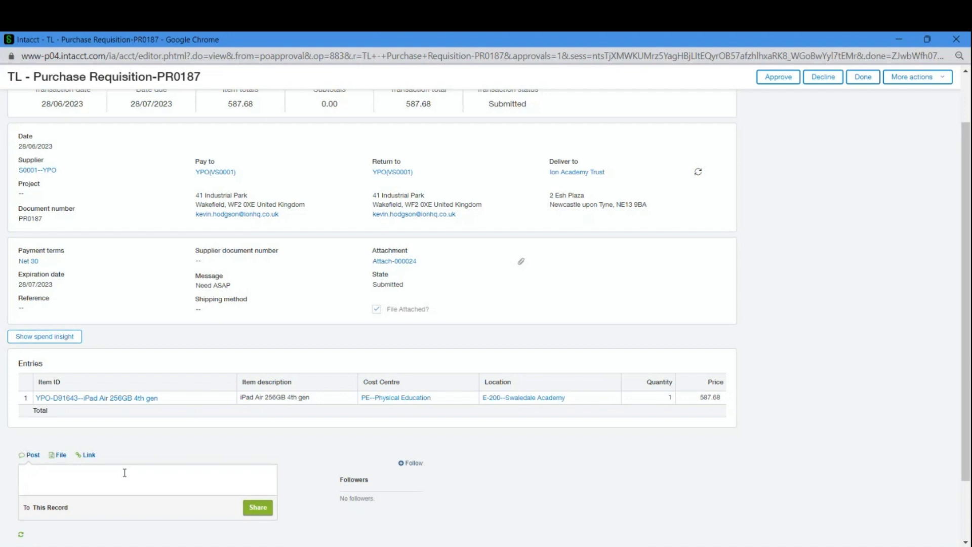
pyautogui.write('@john')
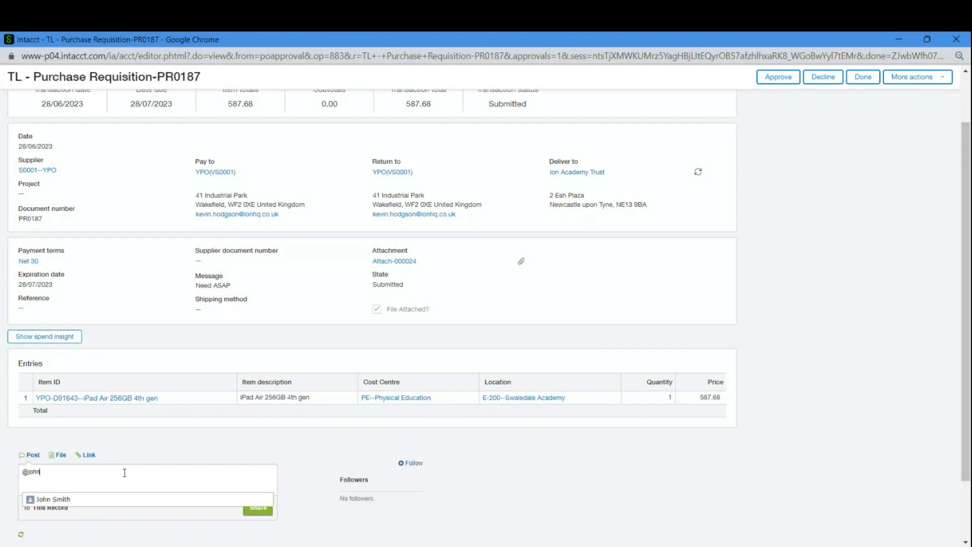
pyautogui.click(102, 499)
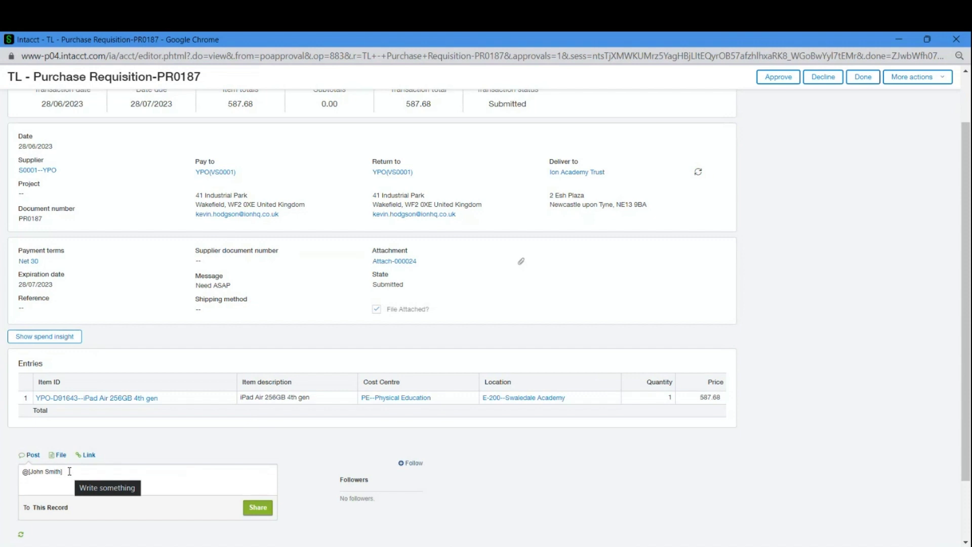
pyautogui.write('w')
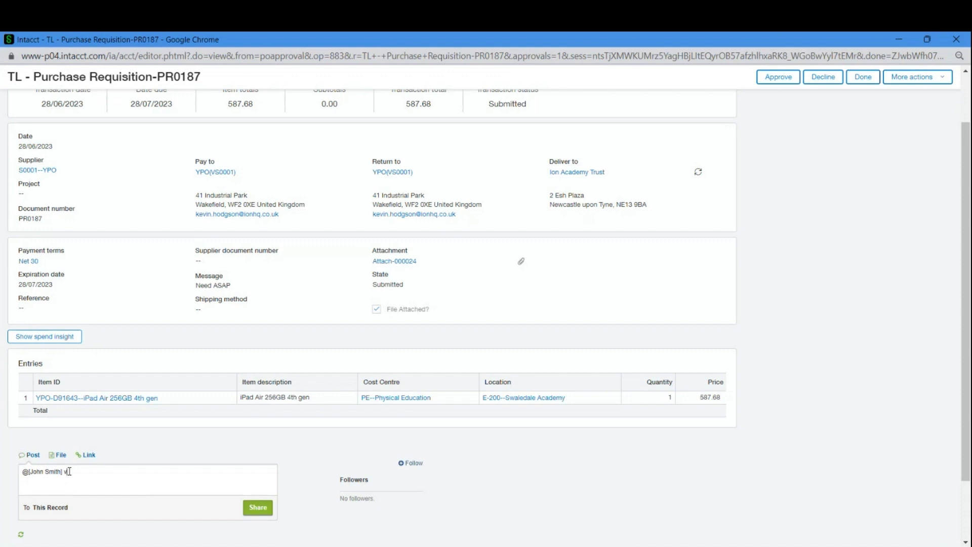
pyautogui.press('BackSpace')
pyautogui.press('BackSpace')
pyautogui.press('BackSpace')
pyautogui.press('BackSpace')
pyautogui.press('BackSpace')
pyautogui.press('BackSpace')
pyautogui.press('BackSpace')
pyautogui.press('BackSpace')
pyautogui.press('BackSpace')
pyautogui.press('BackSpace')
pyautogui.press('BackSpace')
pyautogui.press('BackSpace')
pyautogui.press('BackSpace')
pyautogui.click(823, 268)
# - Approve requisition PR0187 without a comment and close the approvals window
pyautogui.click(781, 81)
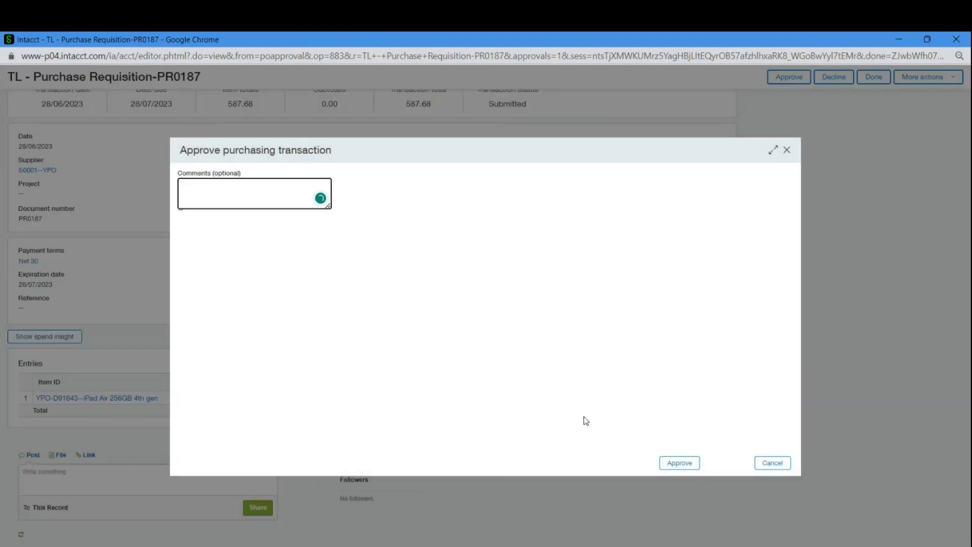
pyautogui.click(672, 463)
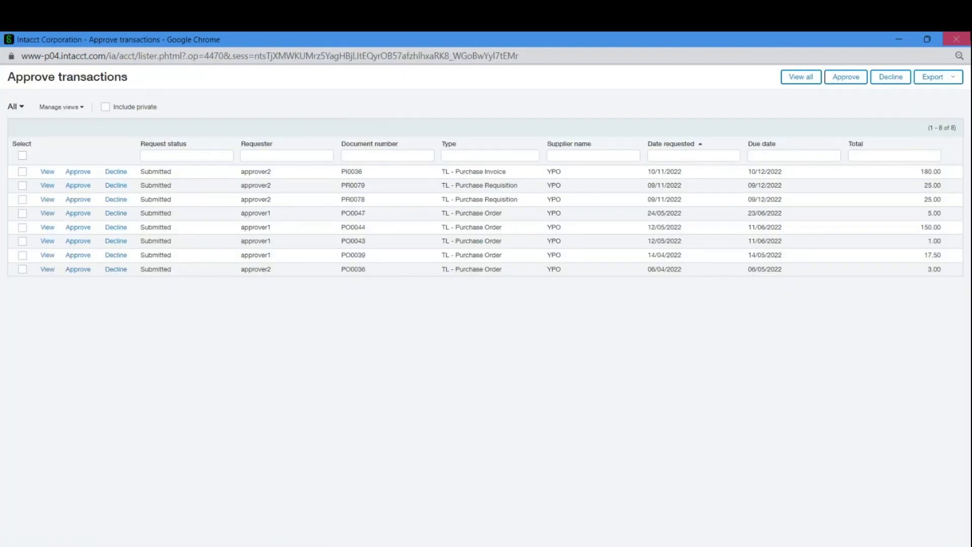
pyautogui.click(956, 39)
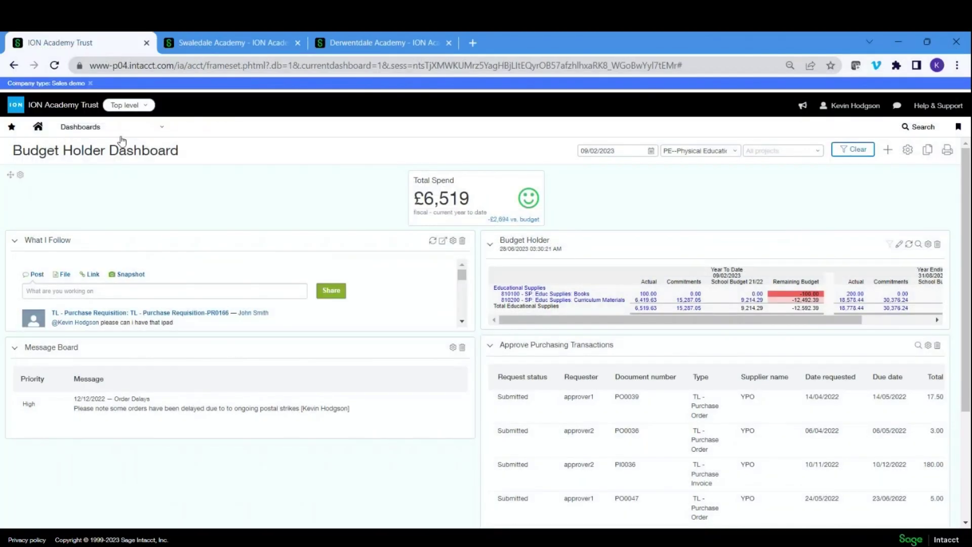
# - Open the list of TL - Purchase Requisition transactions and convert PR0187 to a TL - Purchase Order
pyautogui.moveTo(121, 138)
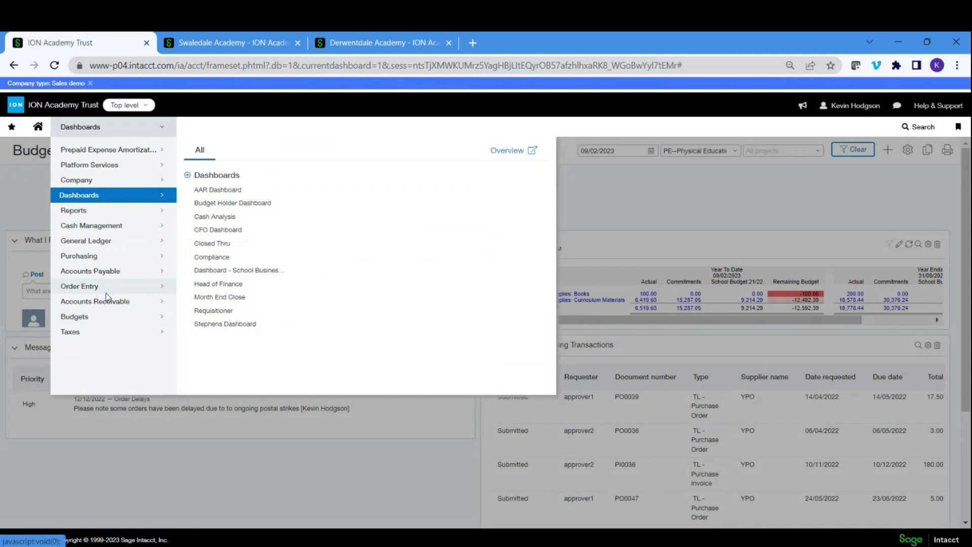
pyautogui.click(112, 257)
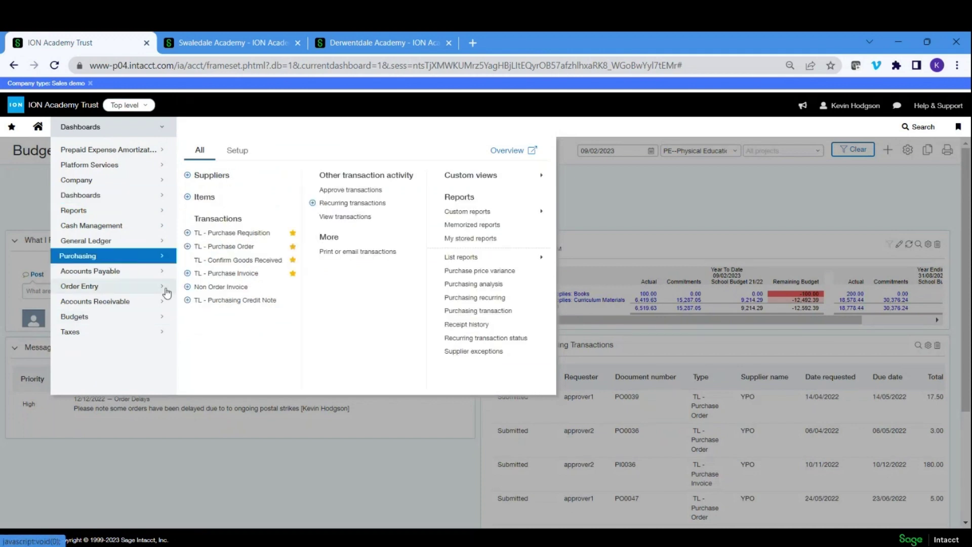
pyautogui.click(256, 234)
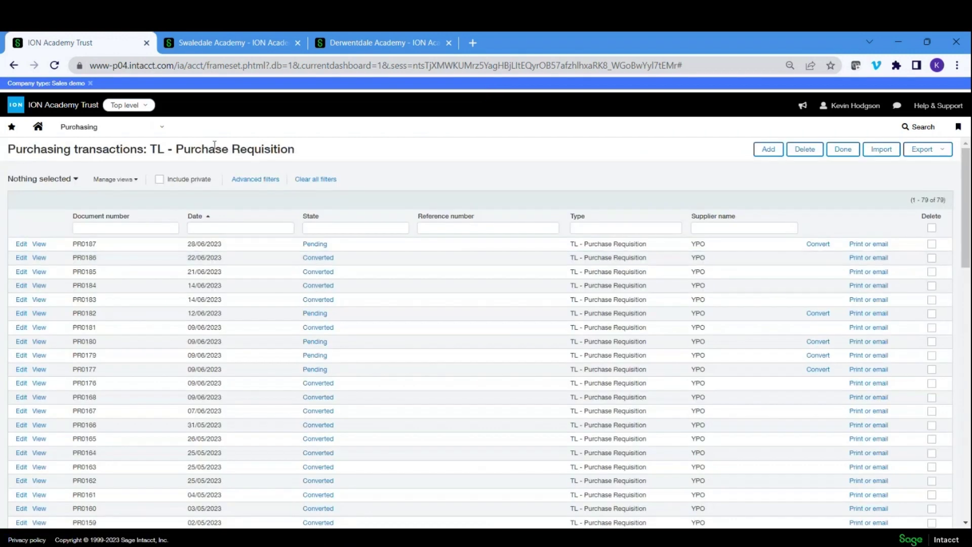
pyautogui.click(810, 243)
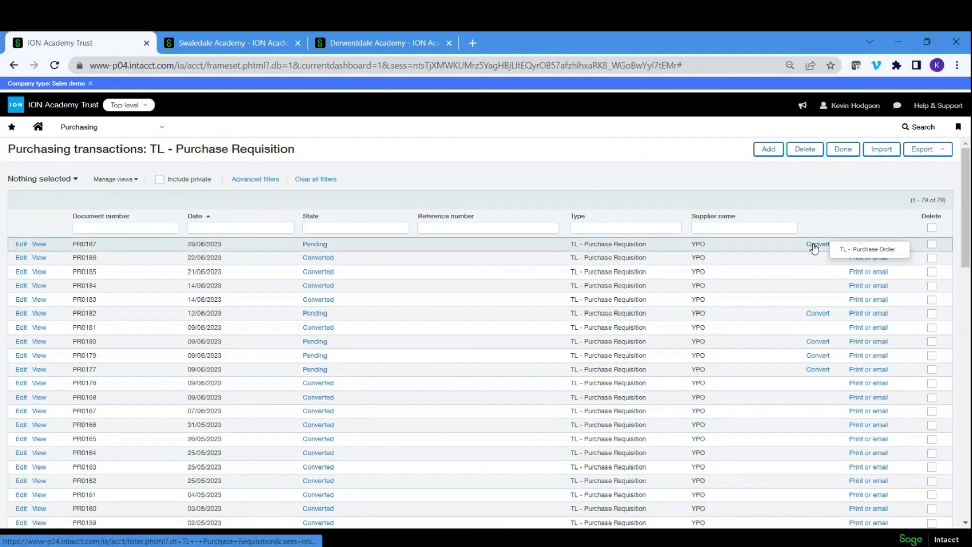
pyautogui.click(854, 250)
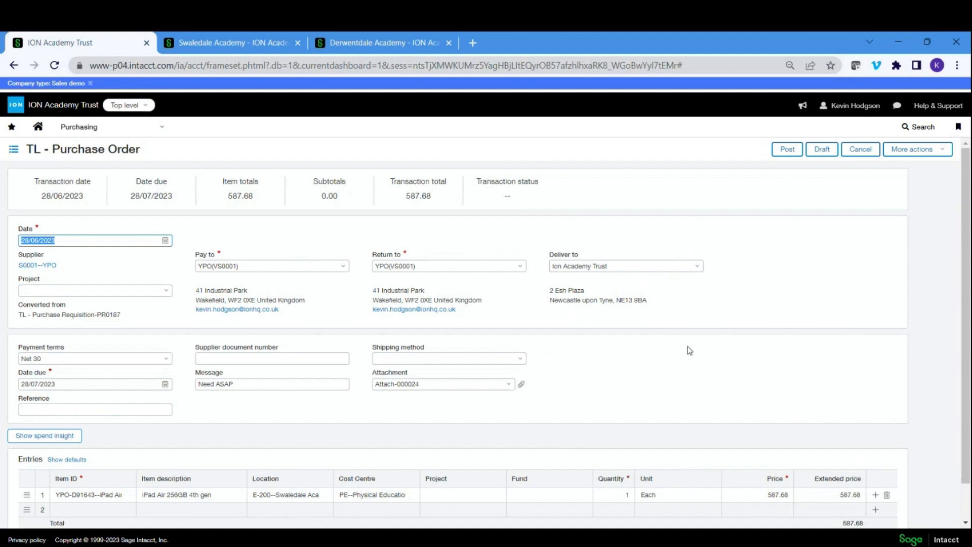
# - Post the purchase order, repeating the posting to override the budget limit warning, and dismiss the print or email options
pyautogui.click(787, 150)
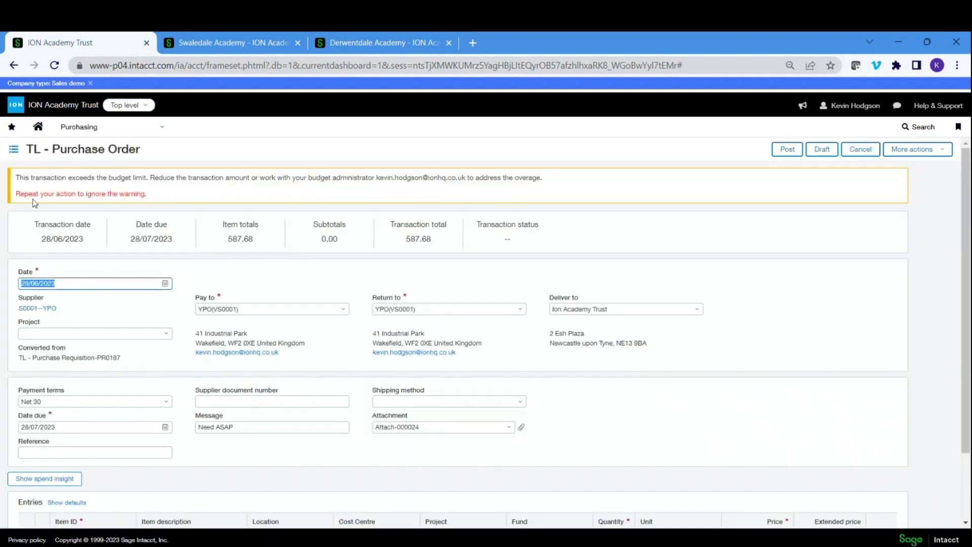
pyautogui.click(781, 152)
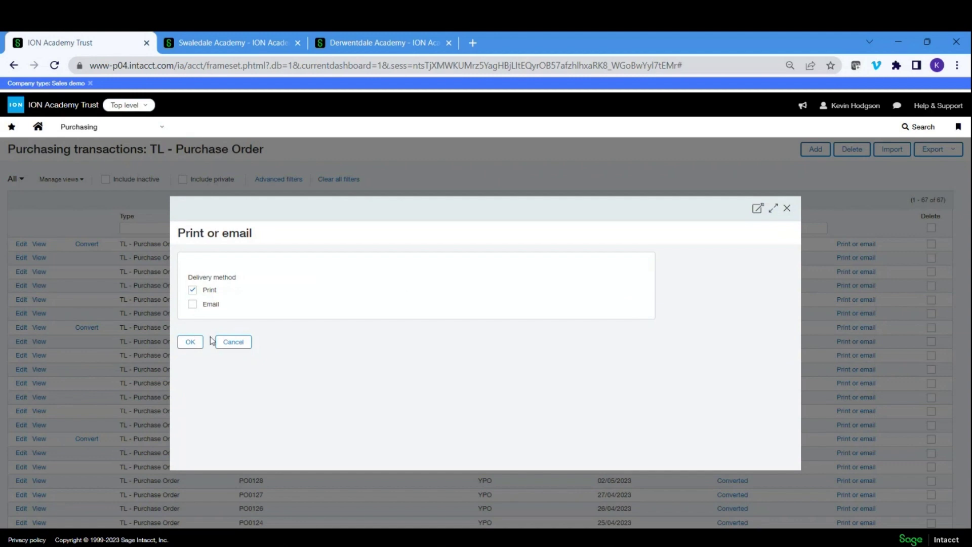
pyautogui.click(235, 342)
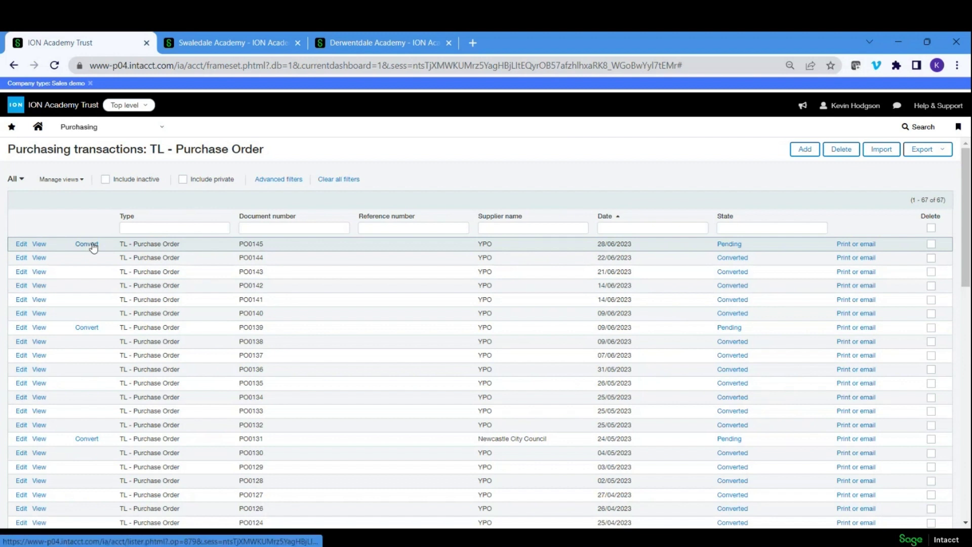
# - Start converting the new purchase order to a TL - Purchase Invoice with supplier document number 115155, and cancel it without posting
pyautogui.moveTo(93, 247)
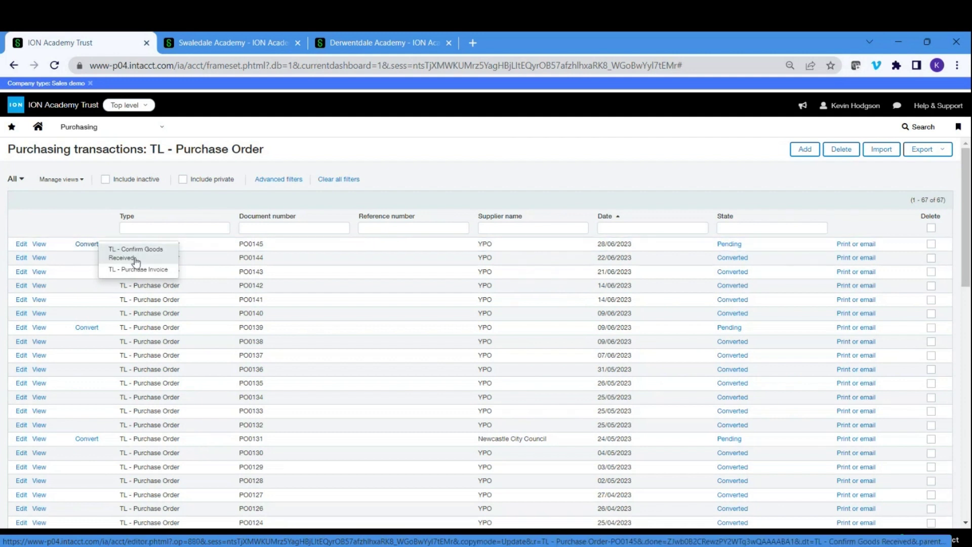
pyautogui.click(144, 273)
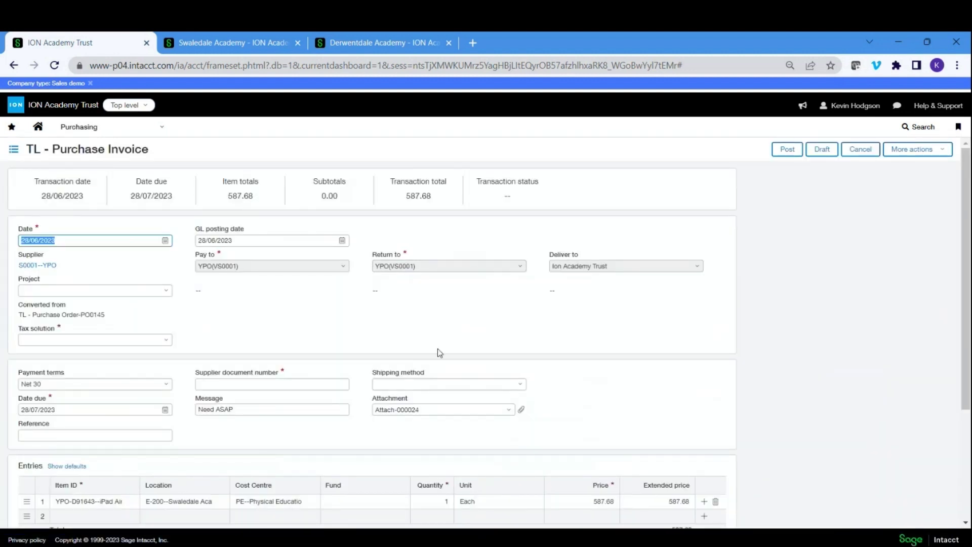
pyautogui.click(258, 384)
pyautogui.write('11')
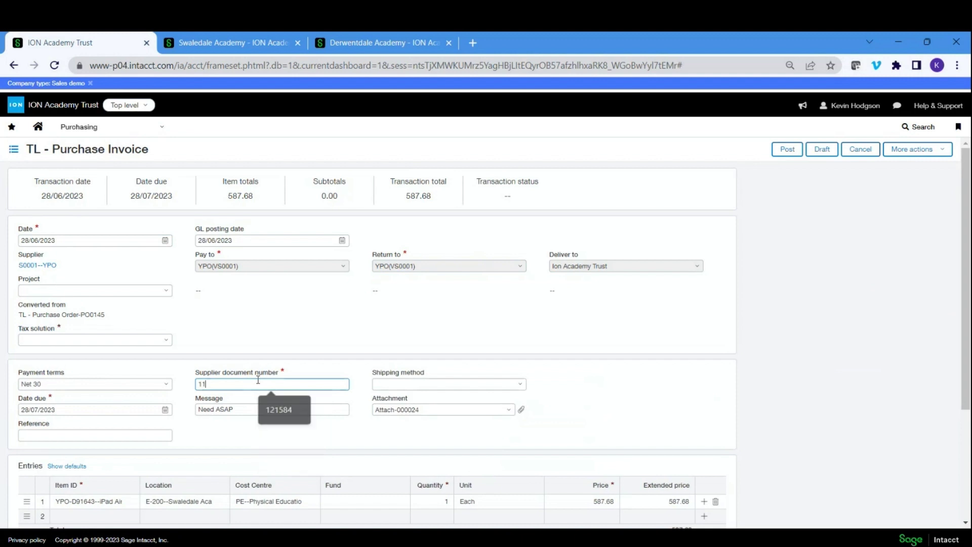
pyautogui.write('5155')
pyautogui.click(161, 340)
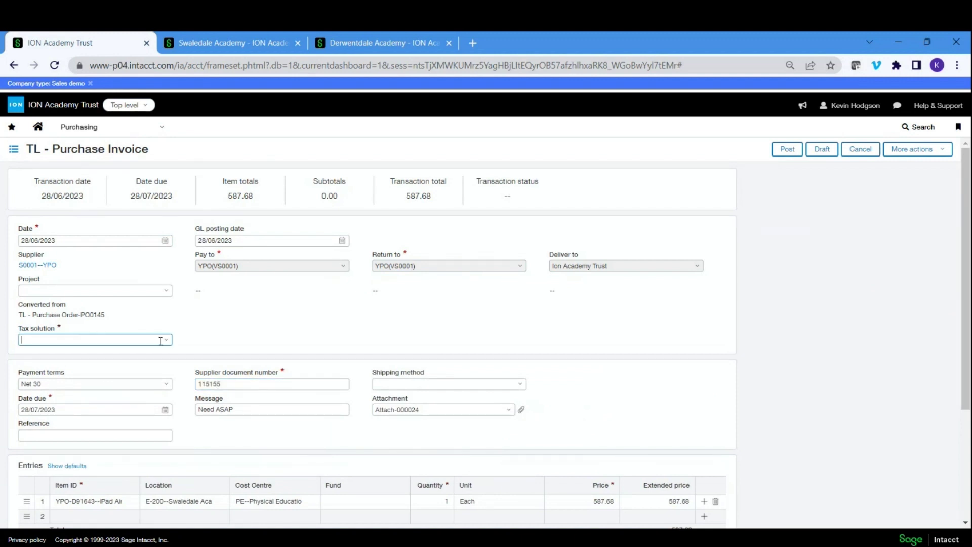
pyautogui.click(166, 340)
pyautogui.click(167, 339)
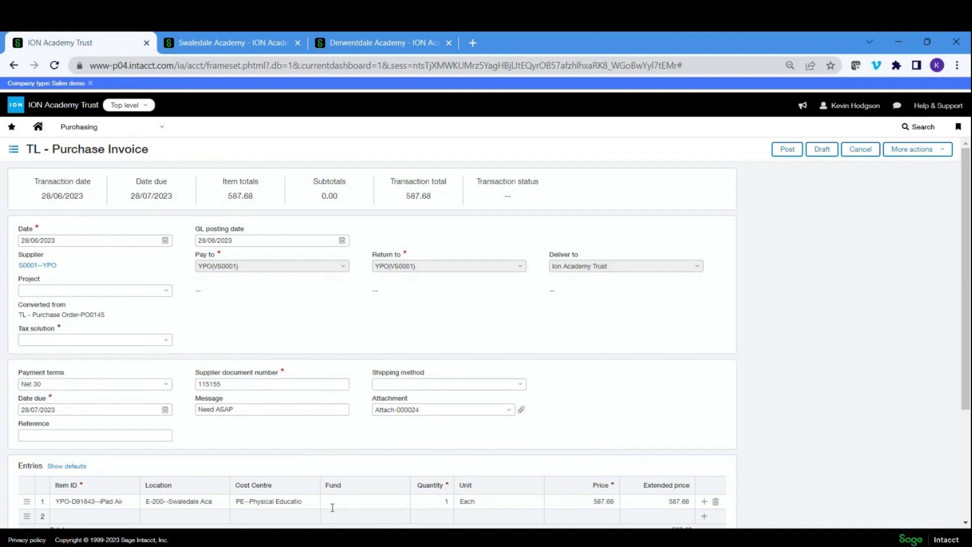
pyautogui.scroll(-1, 289, 499)
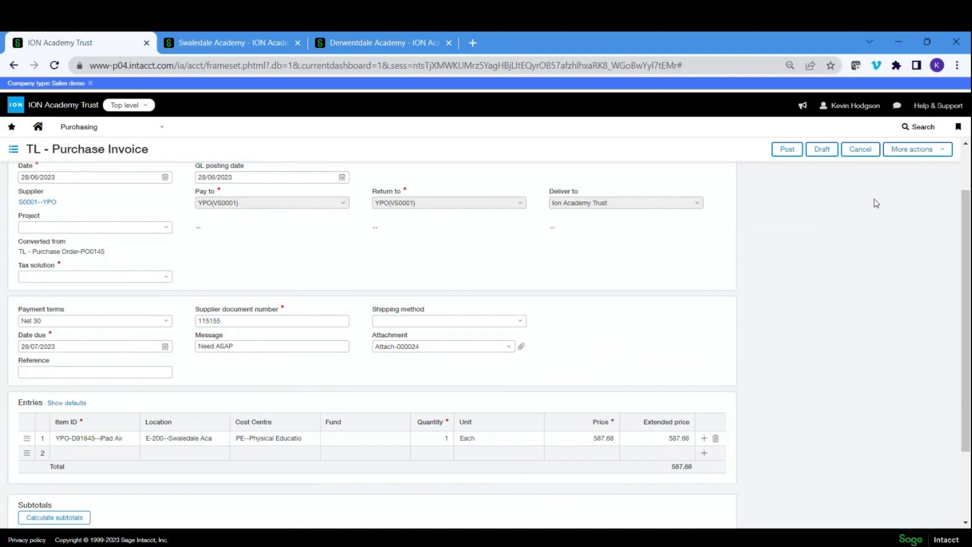
pyautogui.click(863, 150)
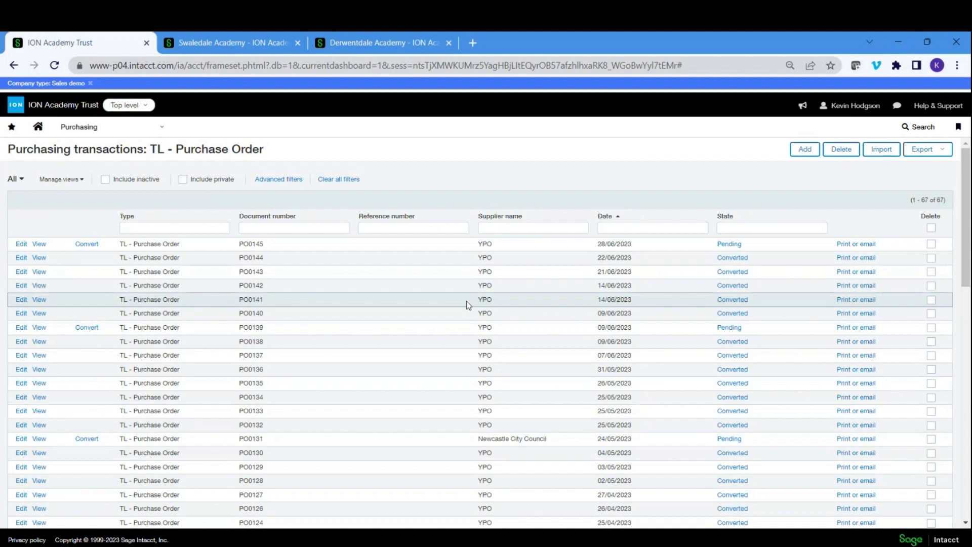
# - Open Pay AP purchase invoices in Accounts Payable and review the outstanding supplier invoices and payment settings
pyautogui.click(130, 131)
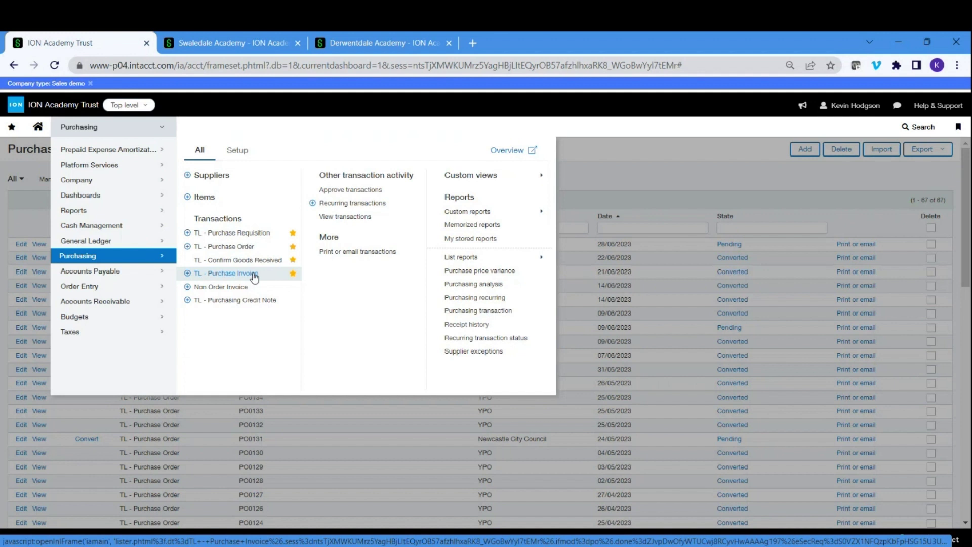
pyautogui.moveTo(142, 227)
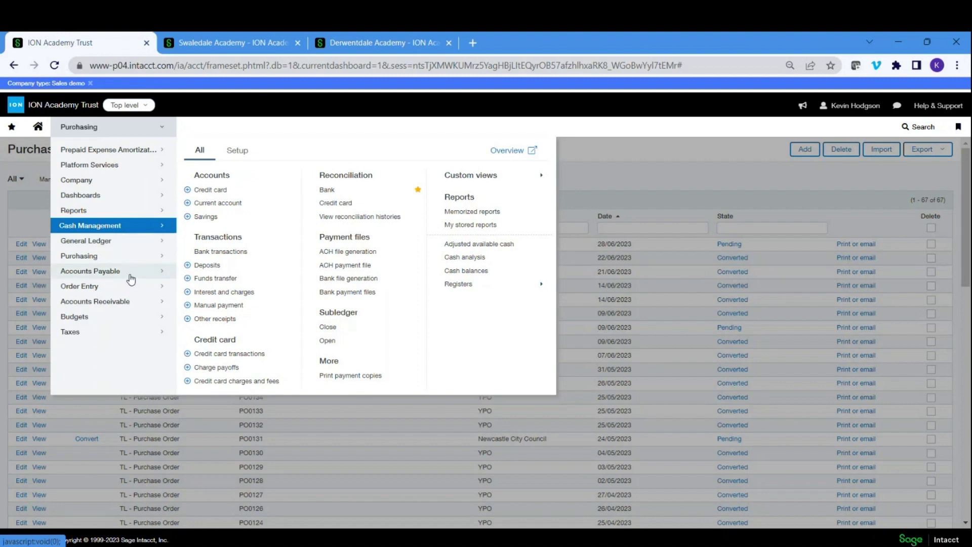
pyautogui.moveTo(130, 277)
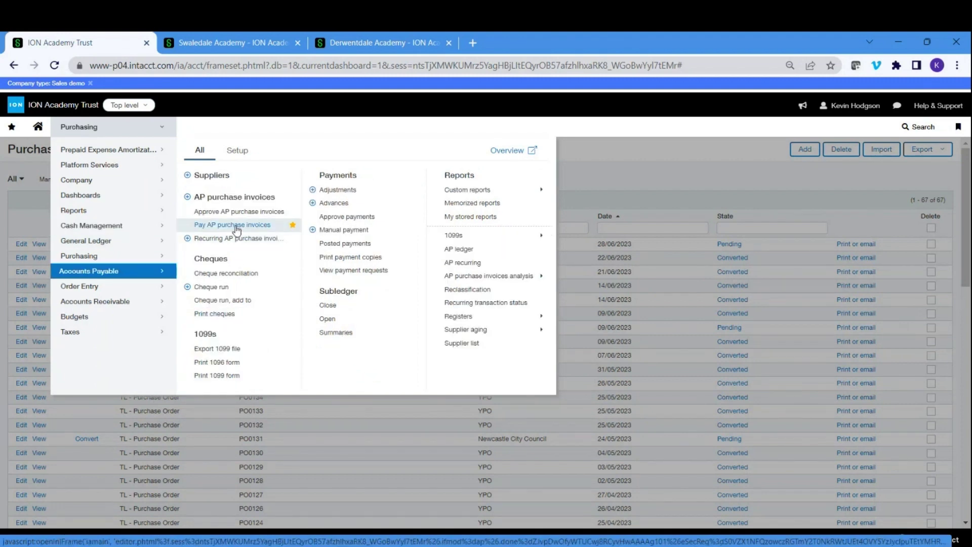
pyautogui.click(237, 228)
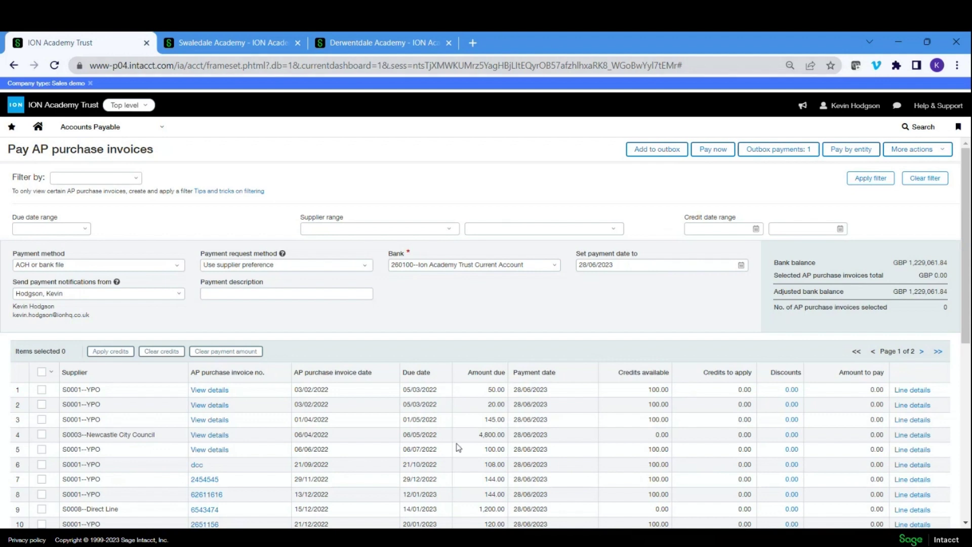
pyautogui.scroll(-3, 544, 366)
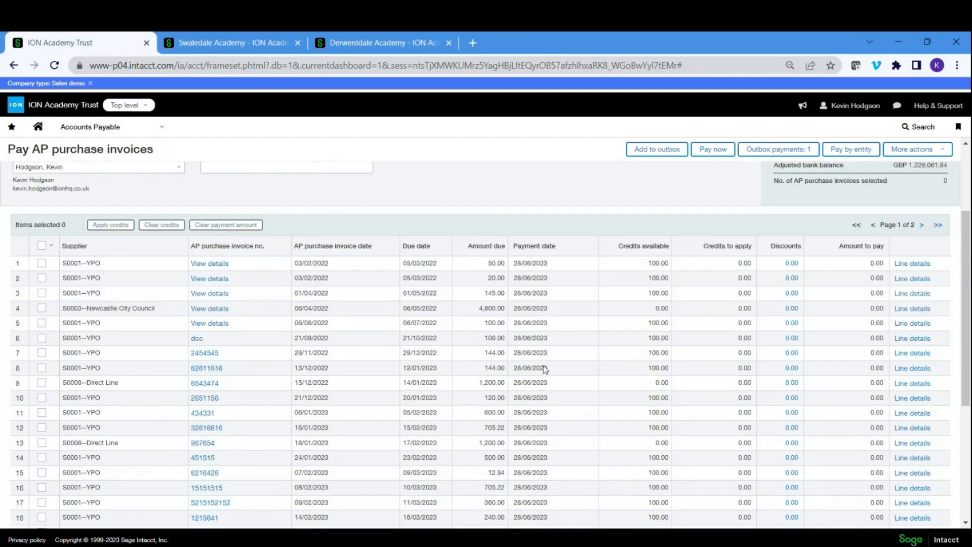
pyautogui.scroll(3, 544, 366)
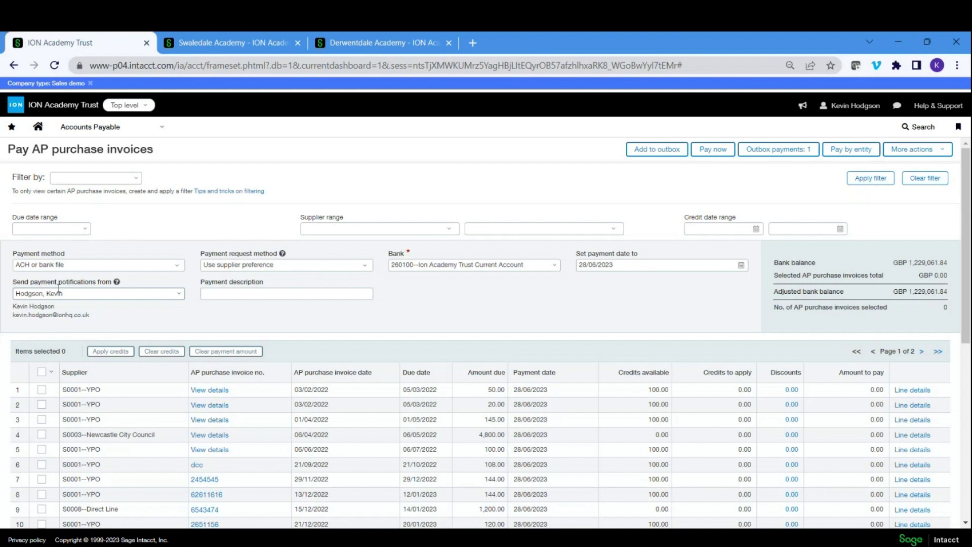
# - Leave the invoice payment page without saving and open the Reports center
pyautogui.click(135, 135)
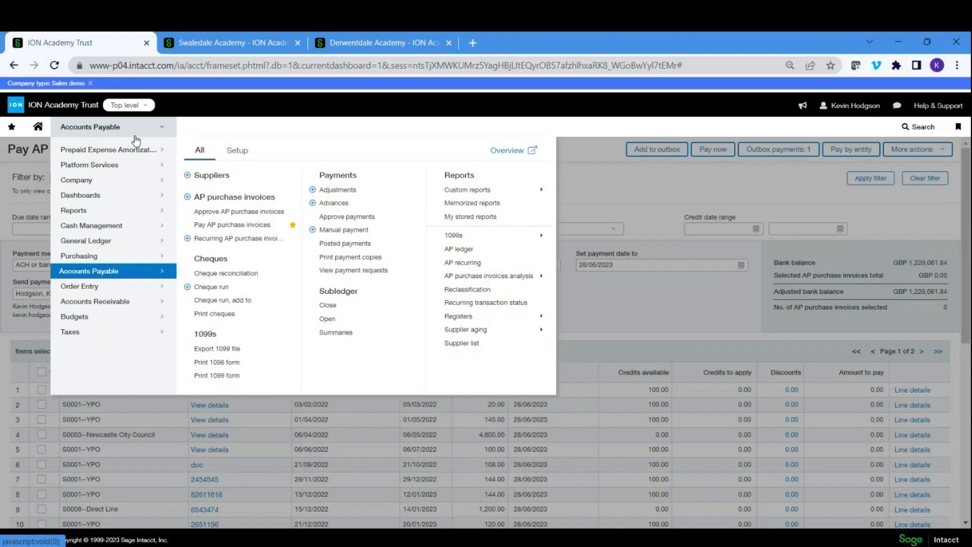
pyautogui.moveTo(118, 211)
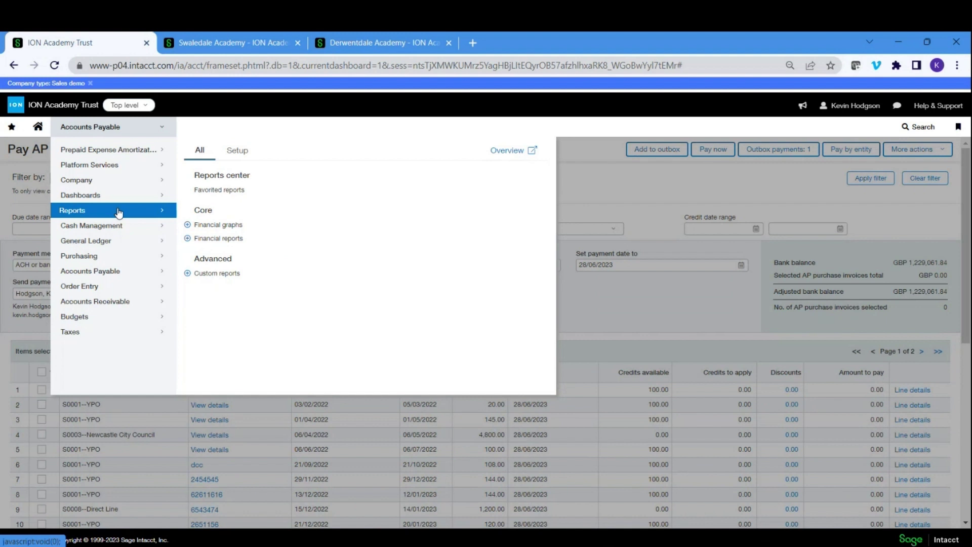
pyautogui.click(222, 175)
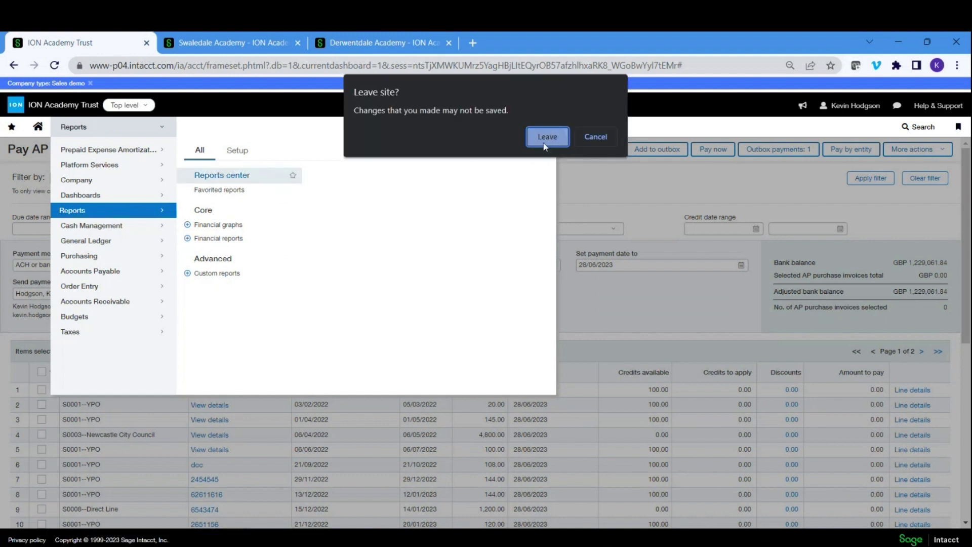
pyautogui.click(536, 145)
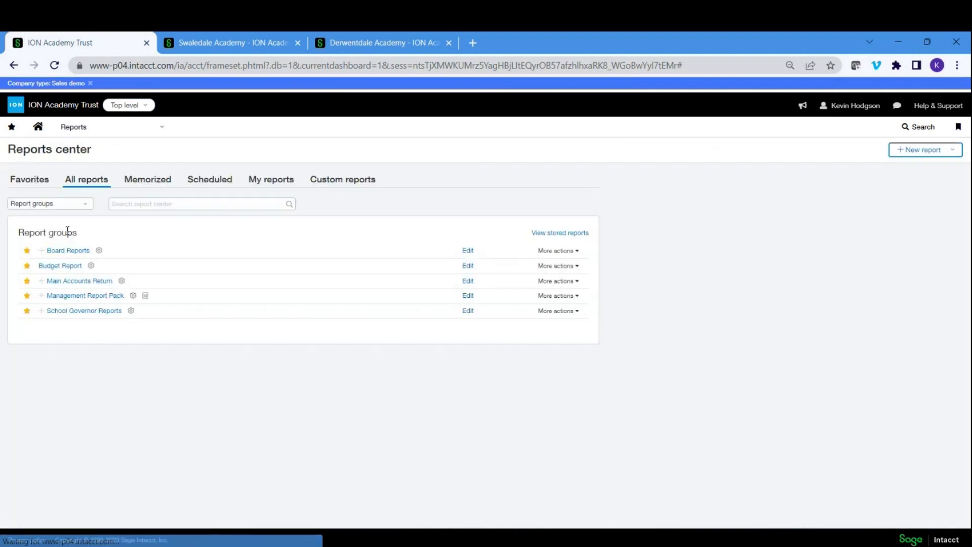
# - Show the reports for all applications and open the Budget v Actual with Commitments report
pyautogui.click(60, 205)
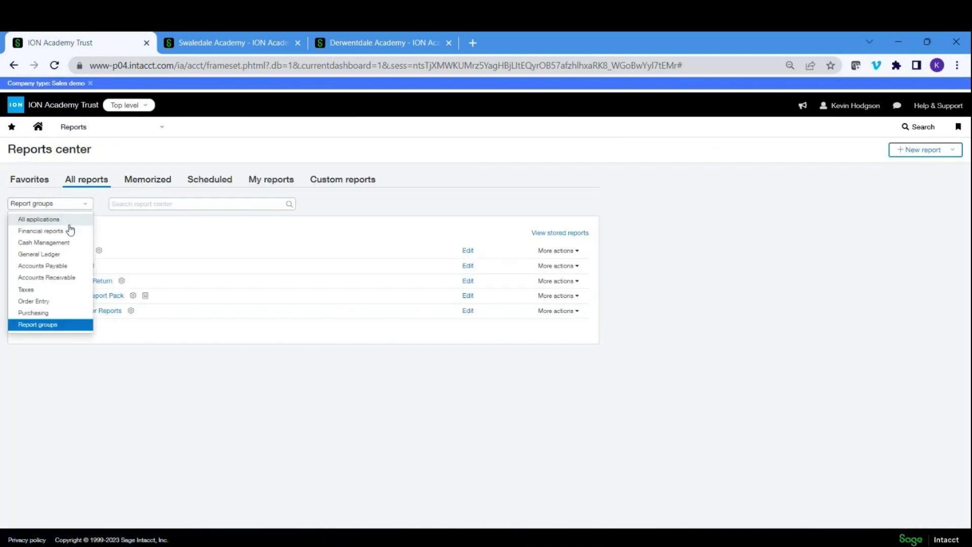
pyautogui.click(70, 221)
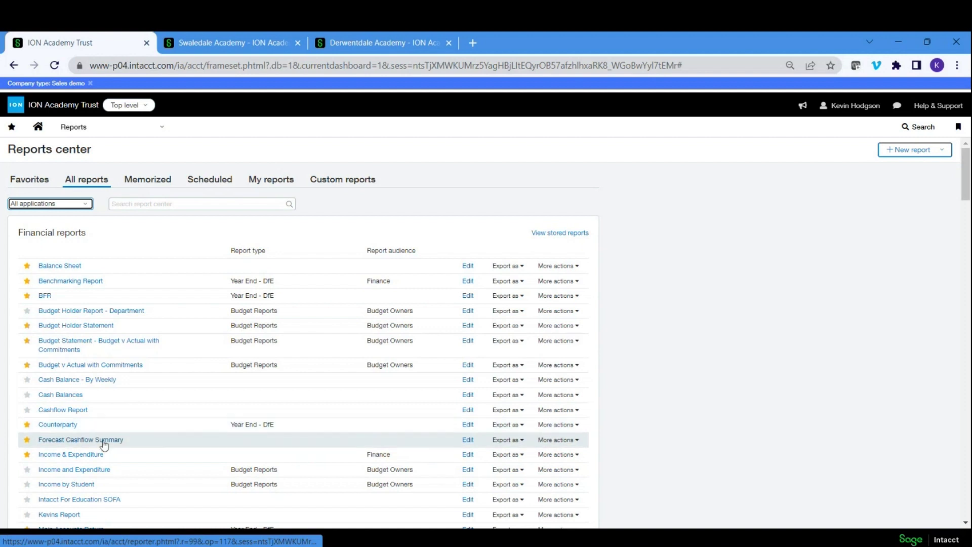
pyautogui.click(99, 364)
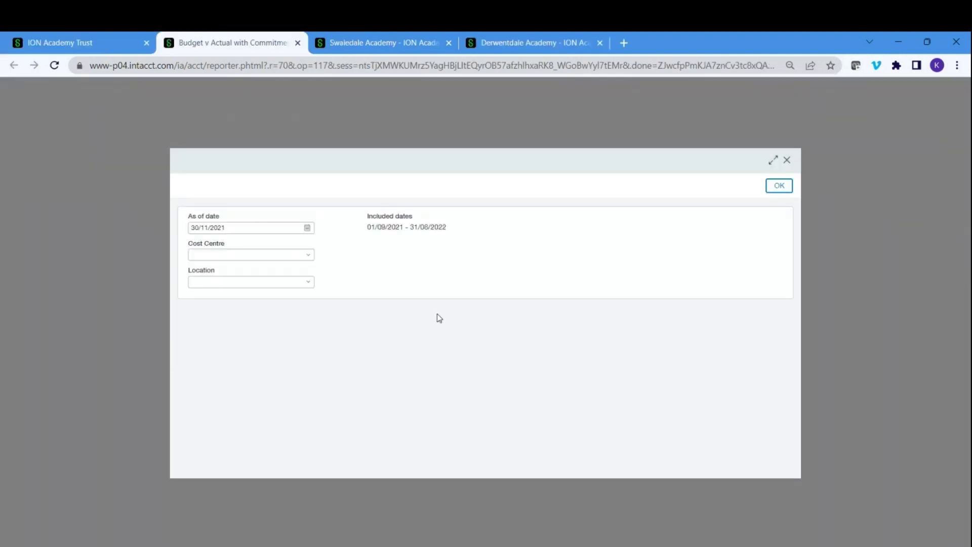
# - Run the Budget v Actual with Commitments report as of 30/11/2021 for review and close it
pyautogui.click(779, 186)
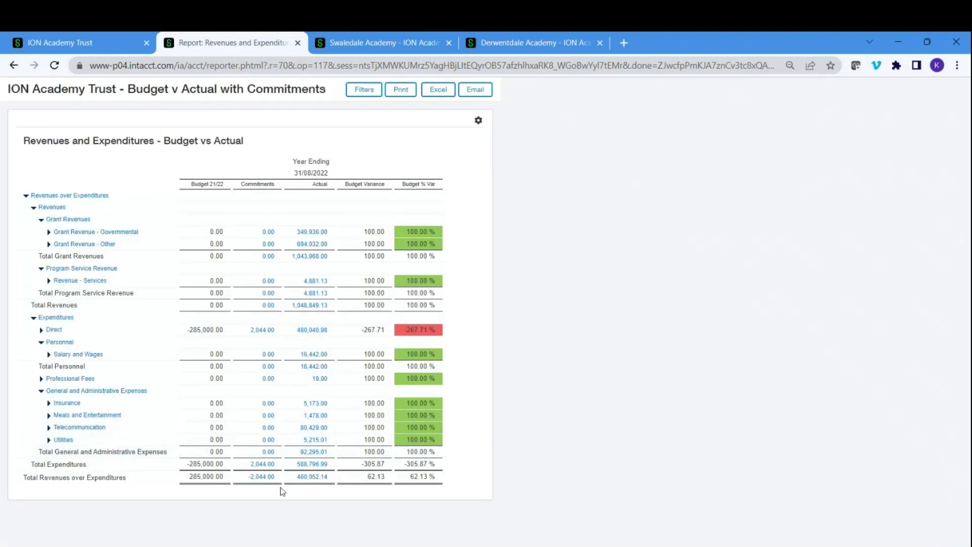
pyautogui.click(298, 43)
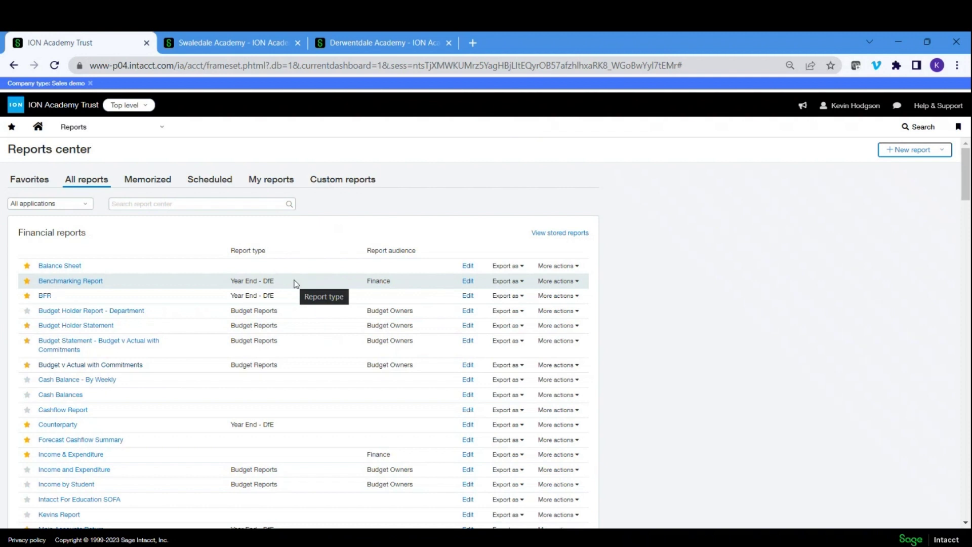
# - Show the favourite report groups, inspect the member reports of the Management Report Pack, and leave it without saving
pyautogui.click(30, 183)
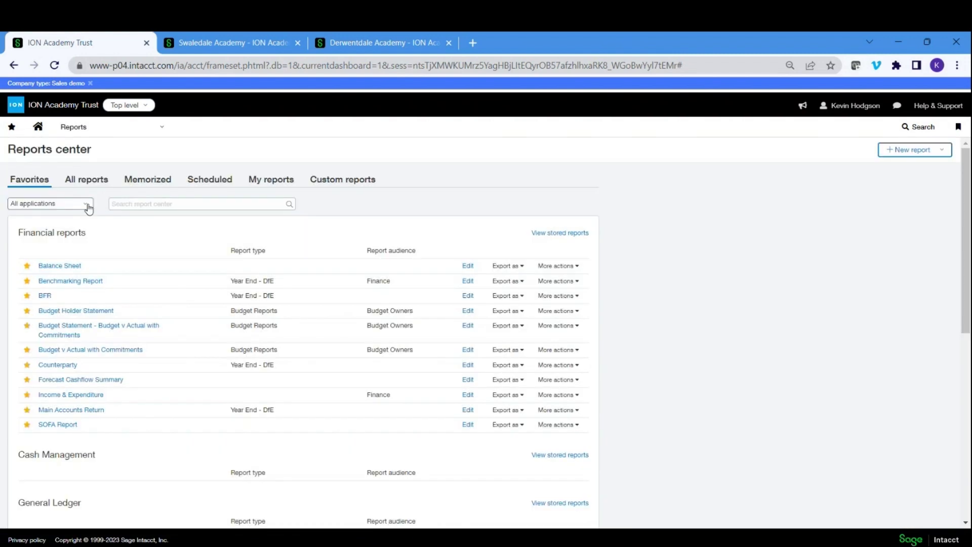
pyautogui.click(86, 204)
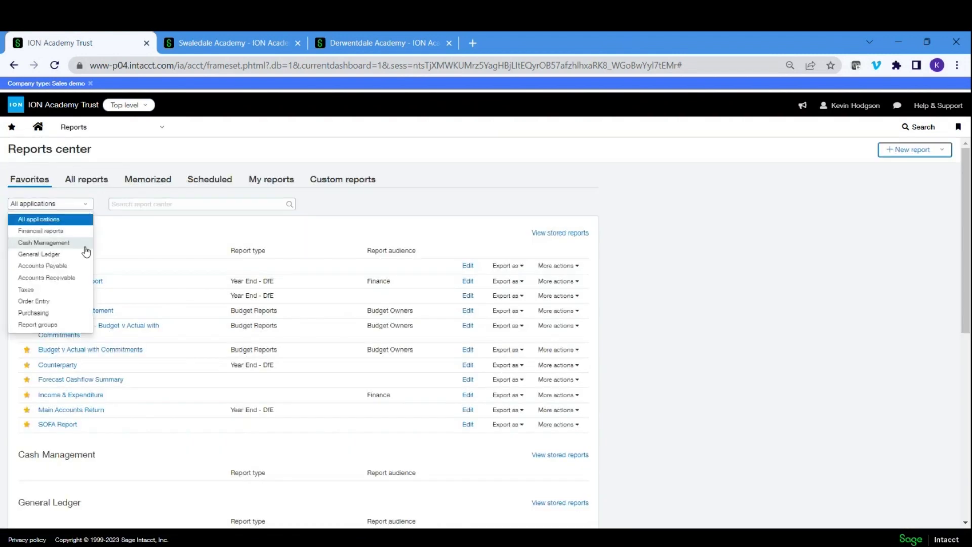
pyautogui.click(61, 324)
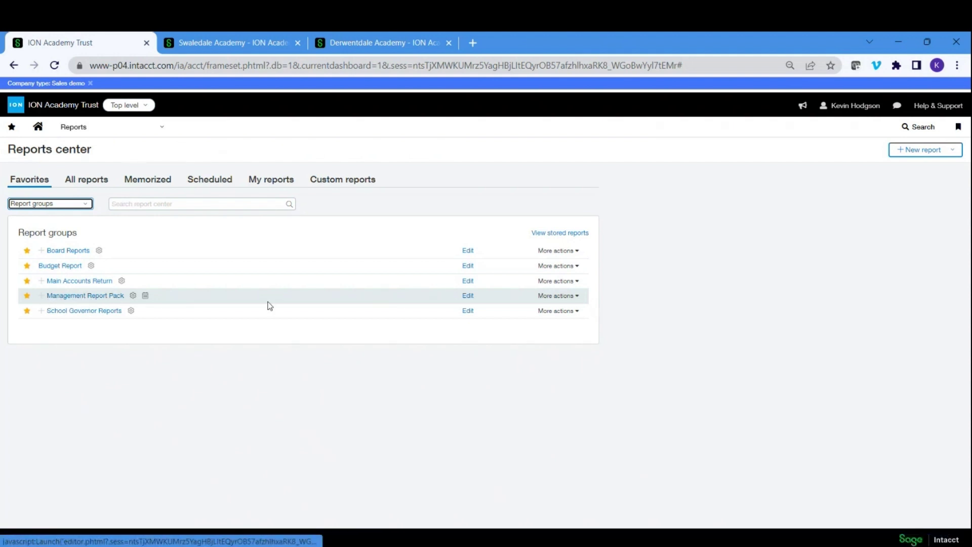
pyautogui.click(468, 296)
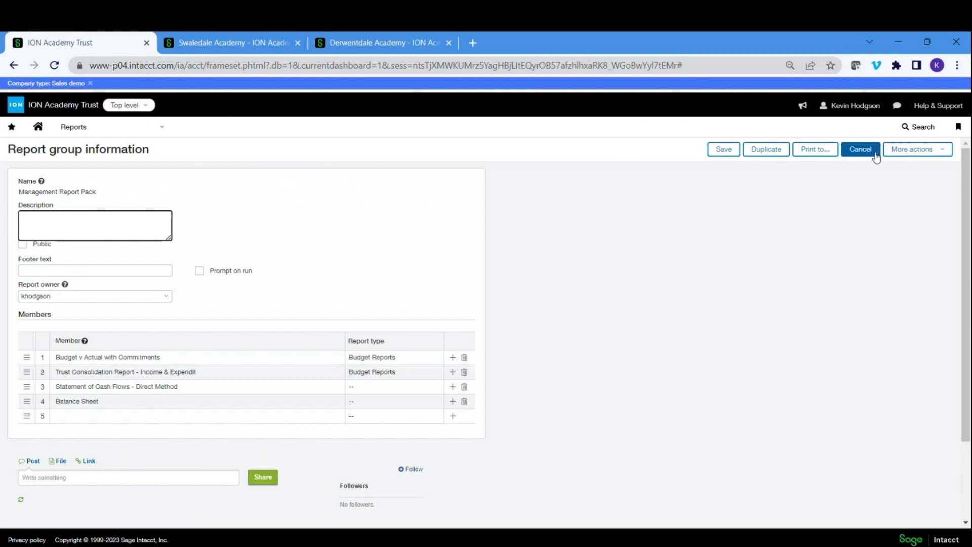
pyautogui.click(860, 149)
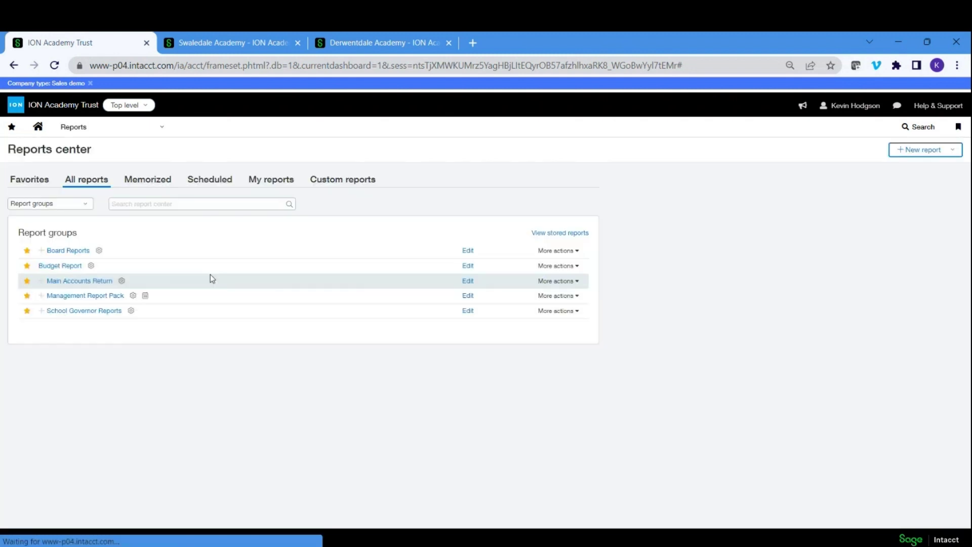
# - View the stored reports and open the Excel version of the Management Report Pack run on 28/02/2023 in full-size Microsoft Excel
pyautogui.click(576, 234)
pyautogui.click(758, 245)
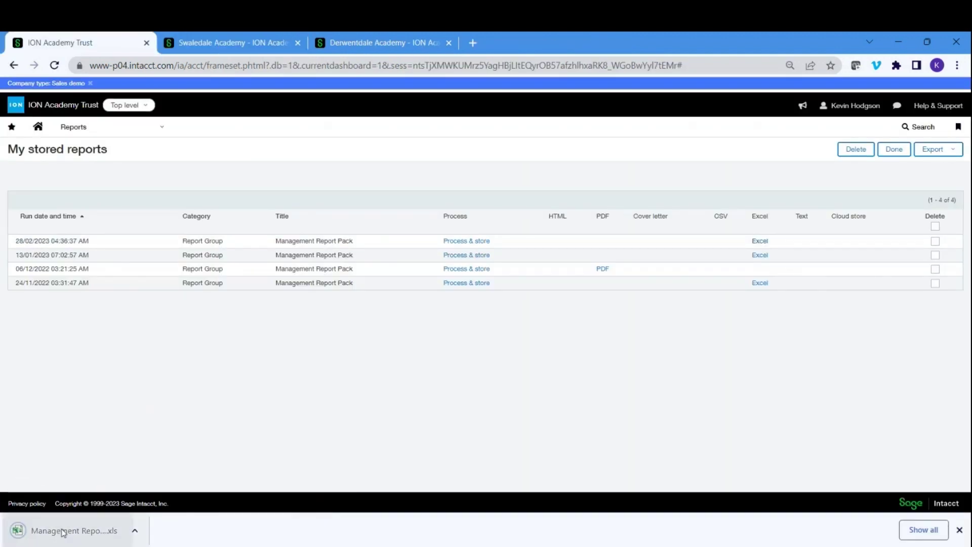
pyautogui.click(63, 531)
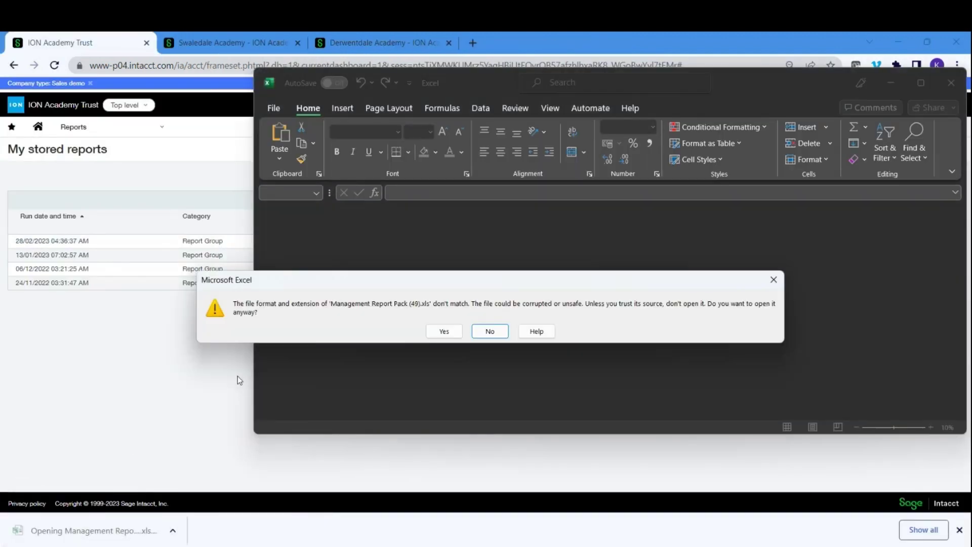
pyautogui.click(443, 331)
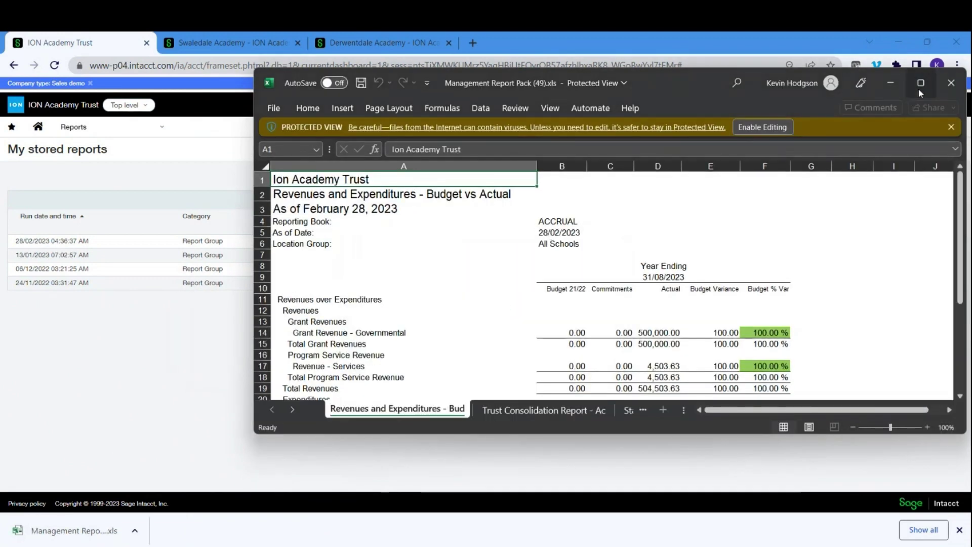
pyautogui.click(920, 83)
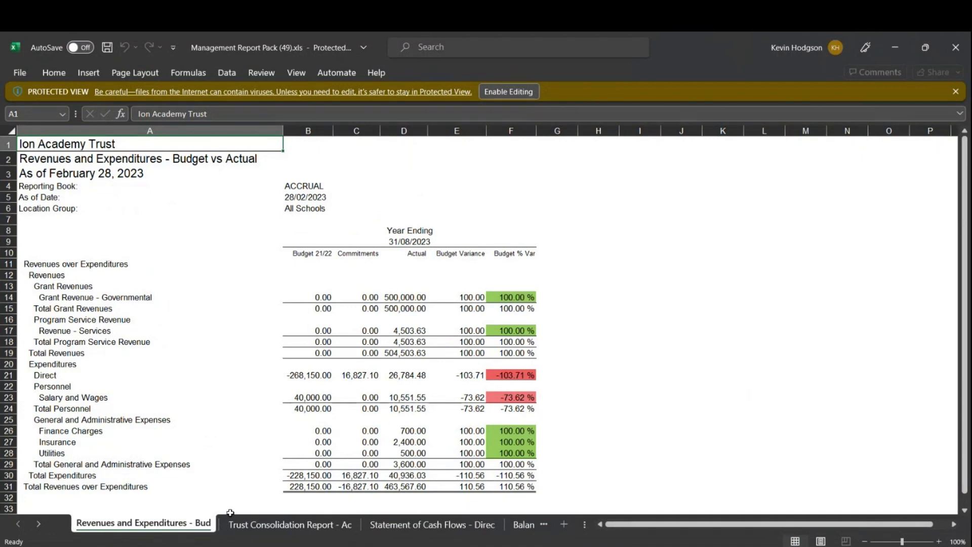
# - Review the pack's consolidation, cash flow and balance sheet worksheets and close the workbook to return to Sage Intacct
pyautogui.click(289, 524)
pyautogui.click(424, 525)
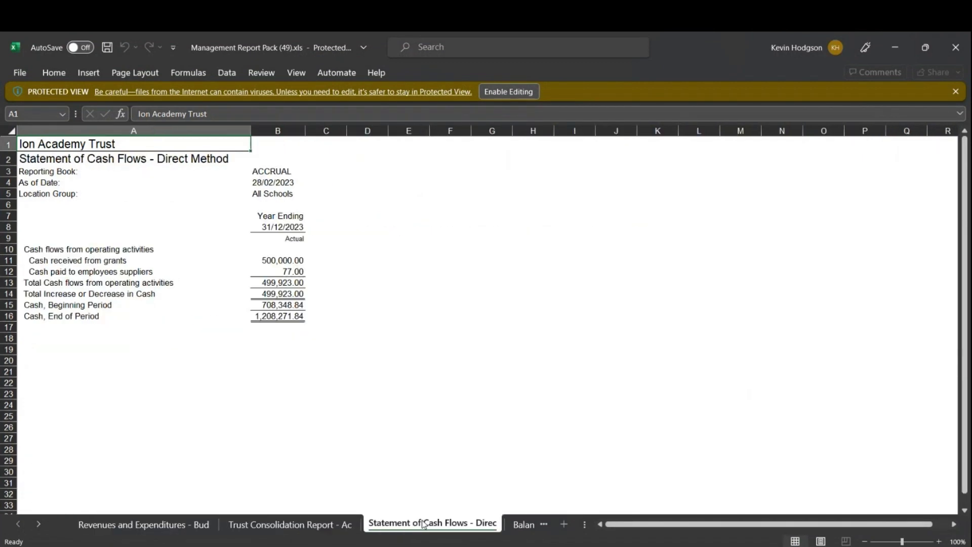
pyautogui.click(516, 525)
pyautogui.click(172, 526)
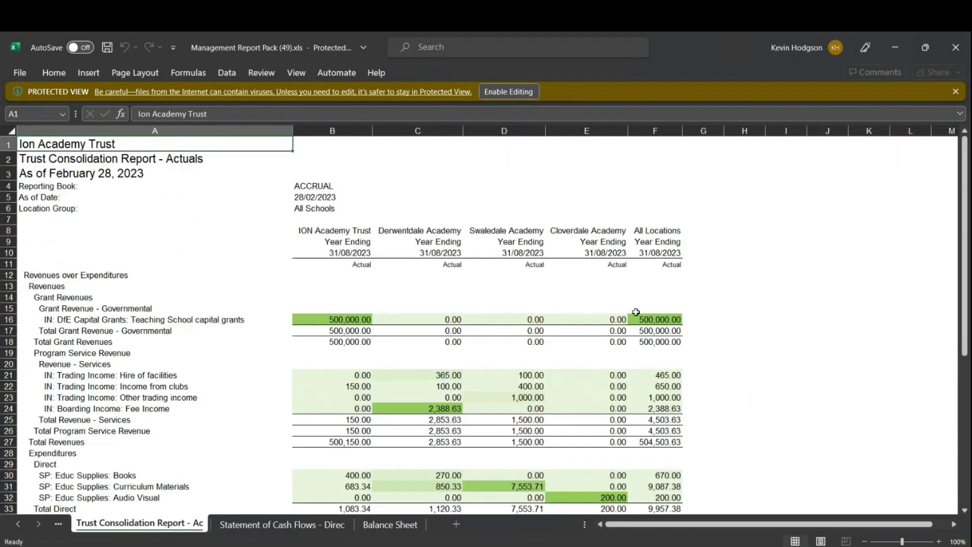
pyautogui.click(955, 46)
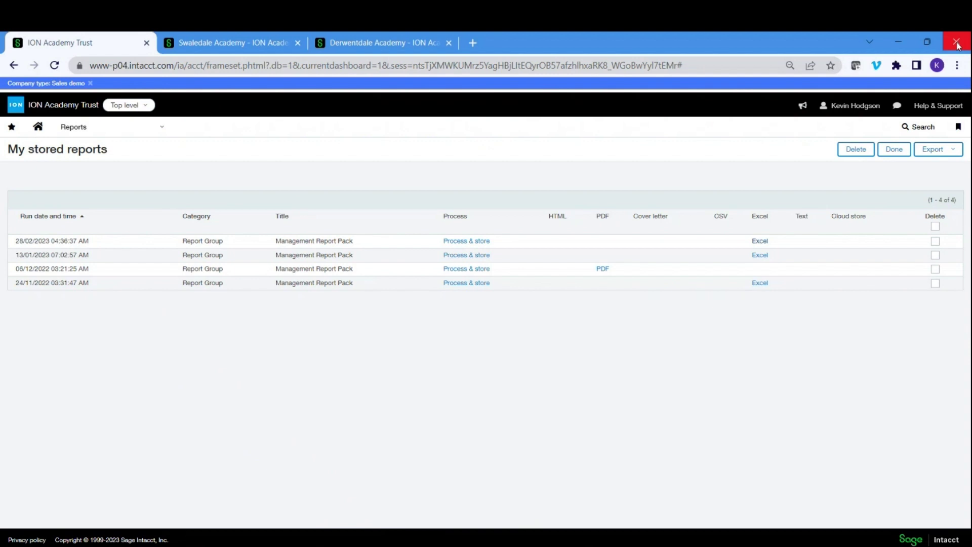
# - Leave the stored reports and list the reports for all applications in the Reports center
pyautogui.click(157, 131)
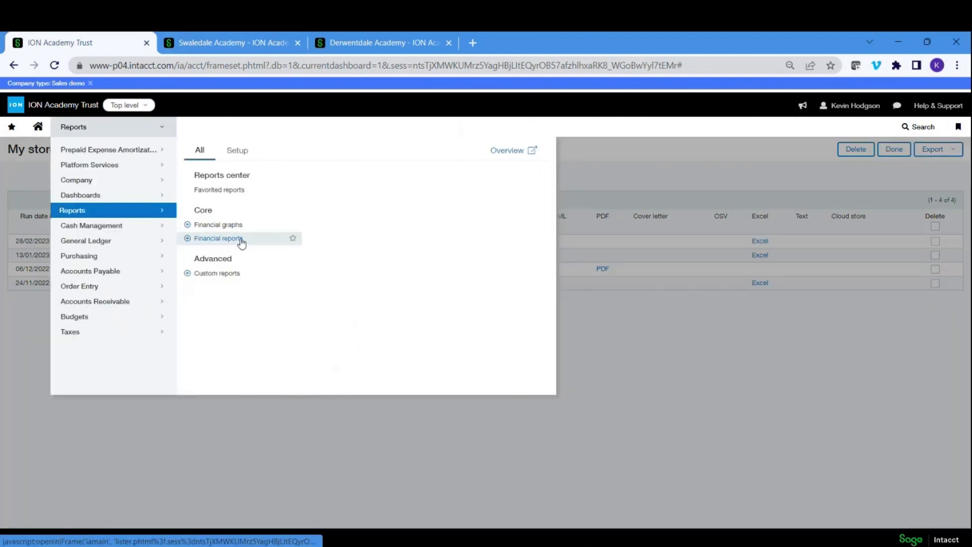
pyautogui.click(759, 208)
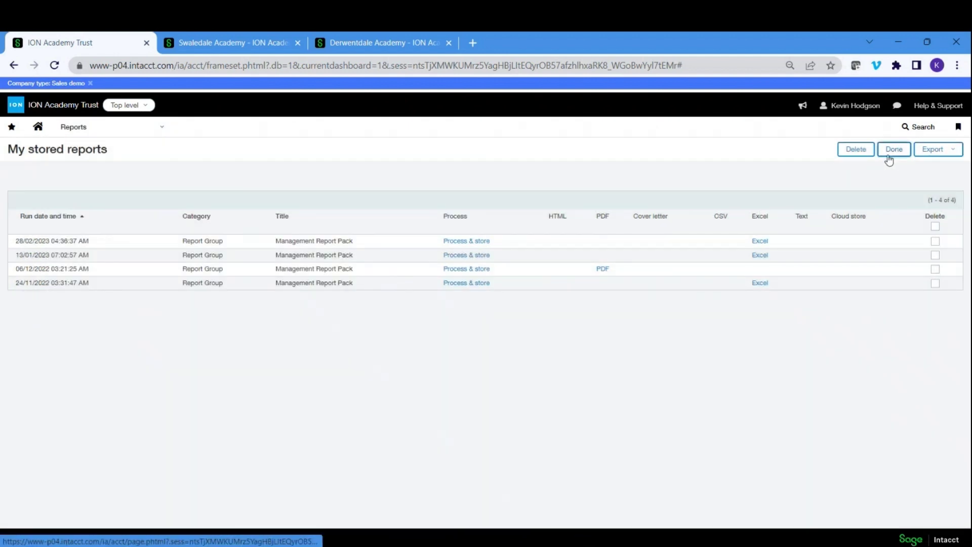
pyautogui.click(888, 155)
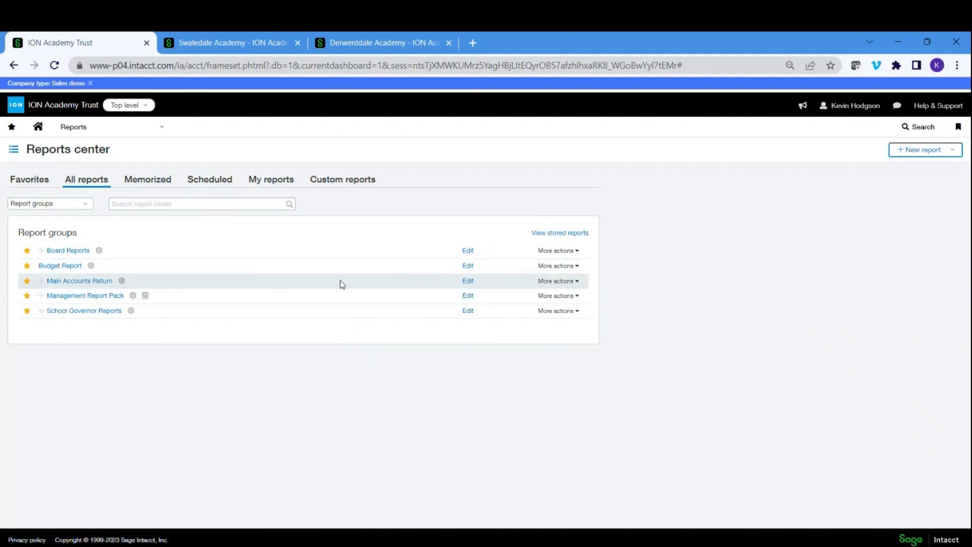
pyautogui.click(82, 205)
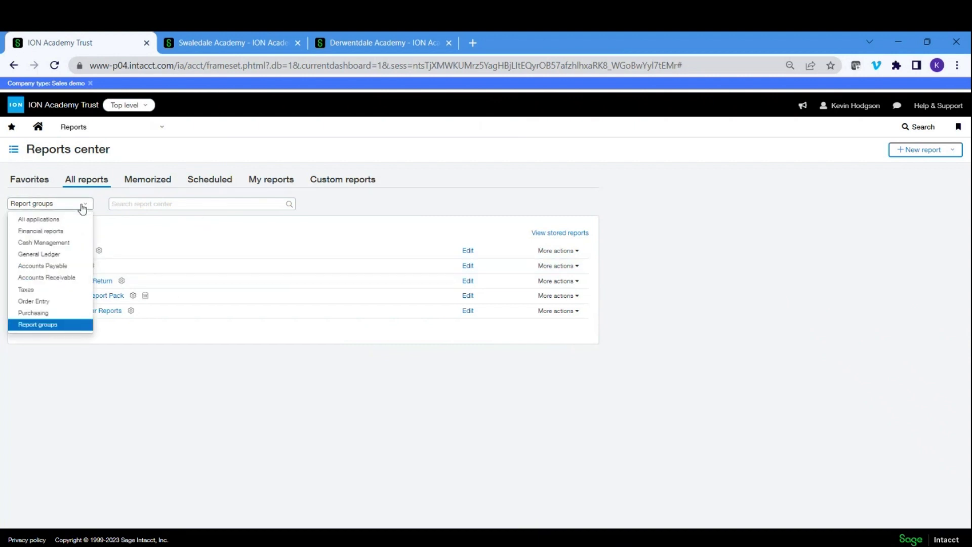
pyautogui.click(70, 222)
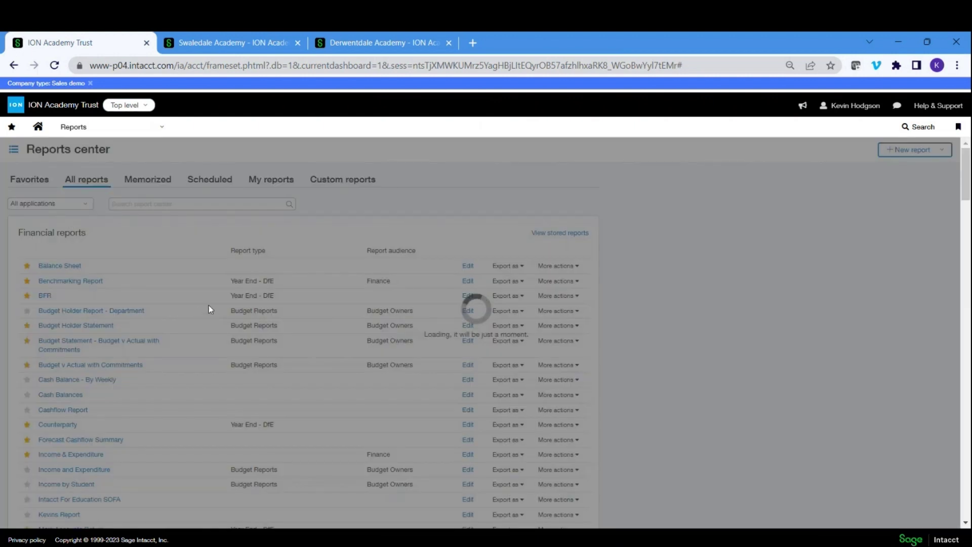
# - Run the Income & Expenditure report as of 06/02/2023 for the location Trust--All Entities, review it and close it
pyautogui.scroll(-1, 233, 294)
pyautogui.scroll(-2, 232, 298)
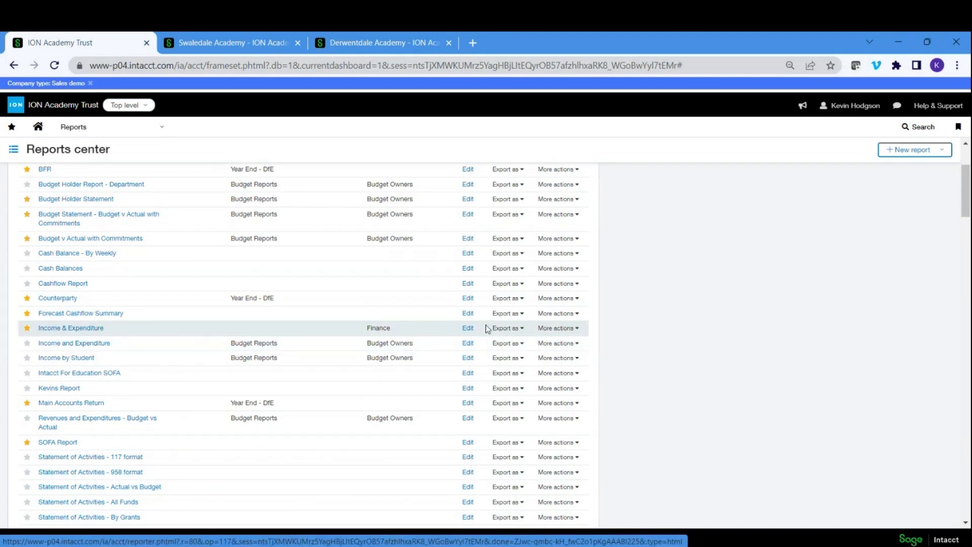
pyautogui.click(55, 329)
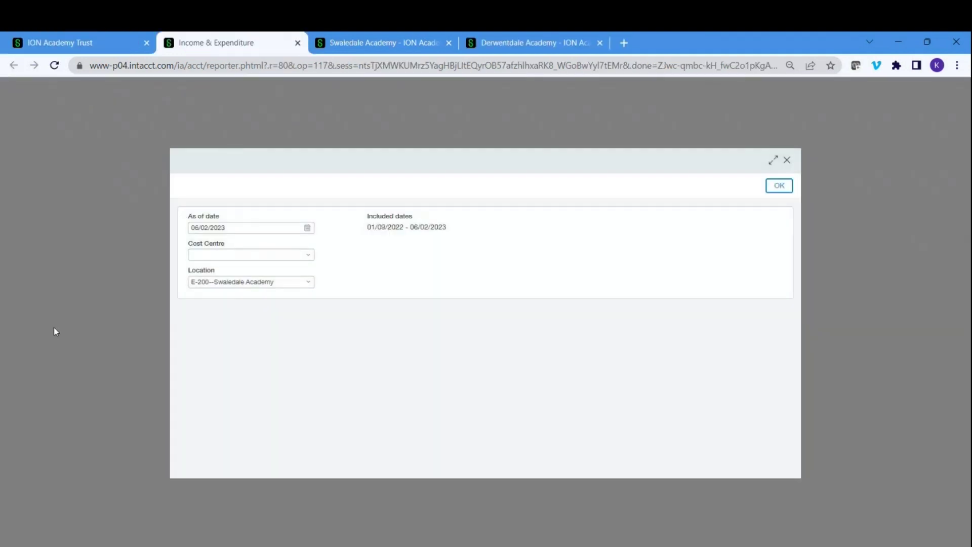
pyautogui.click(305, 285)
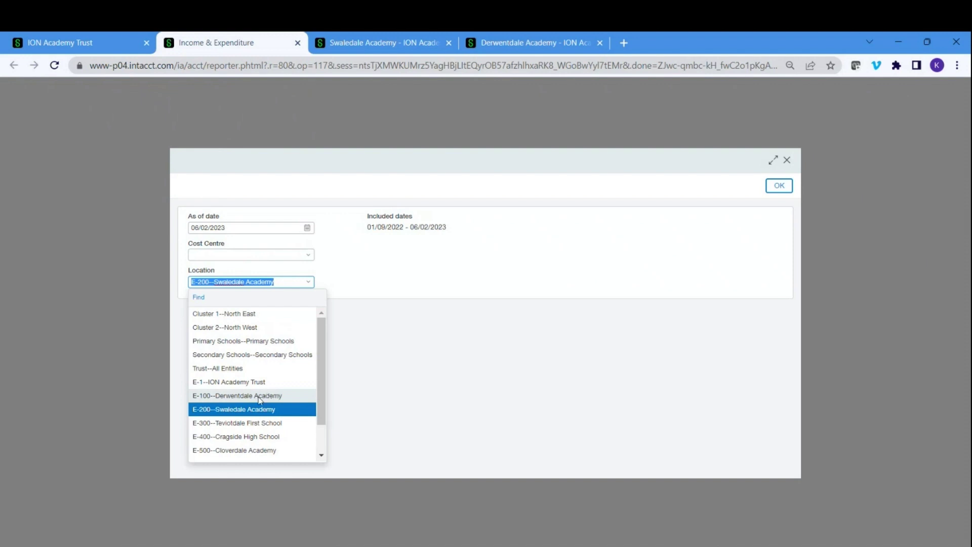
pyautogui.click(238, 368)
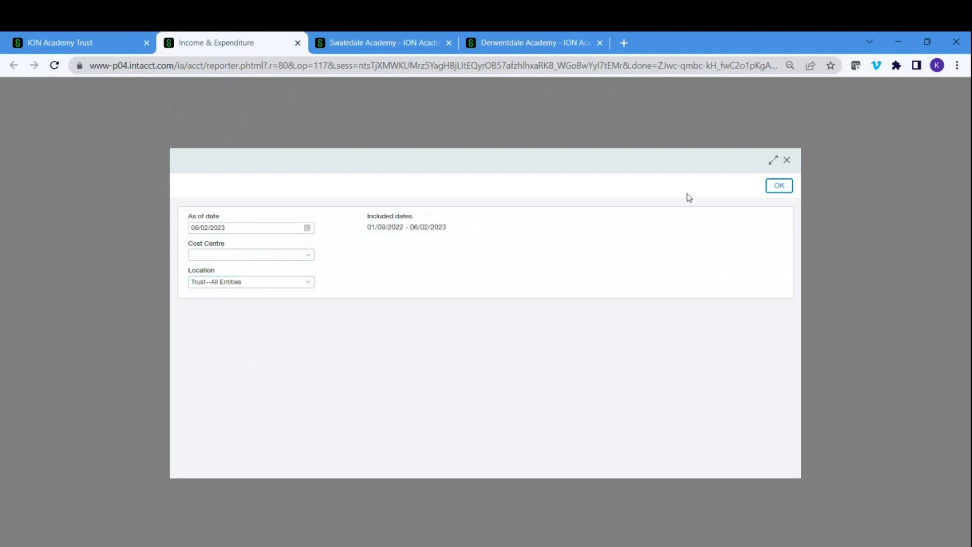
pyautogui.click(777, 186)
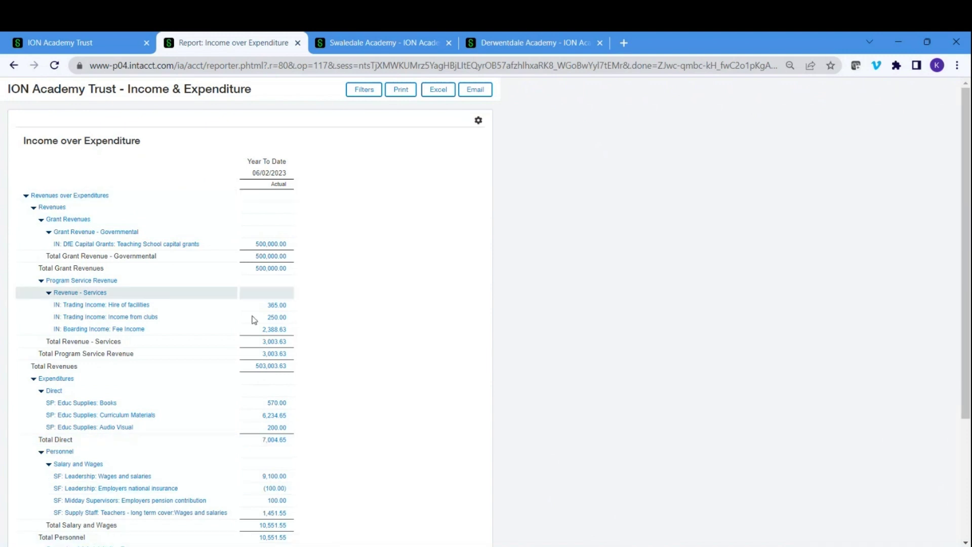
pyautogui.click(298, 44)
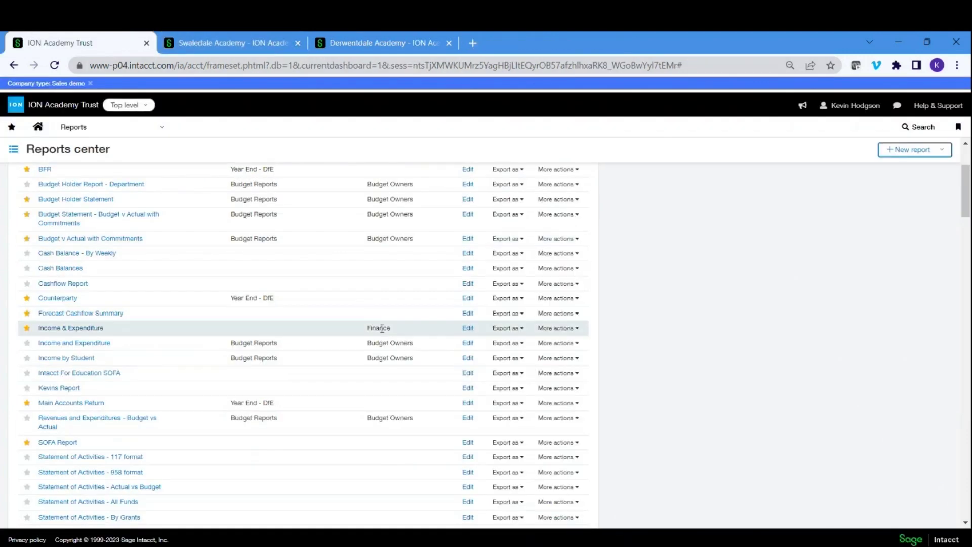
# - Edit the Income & Expenditure report, check its row structure, and set the location filter to Trust--All Entities--Group
pyautogui.click(468, 330)
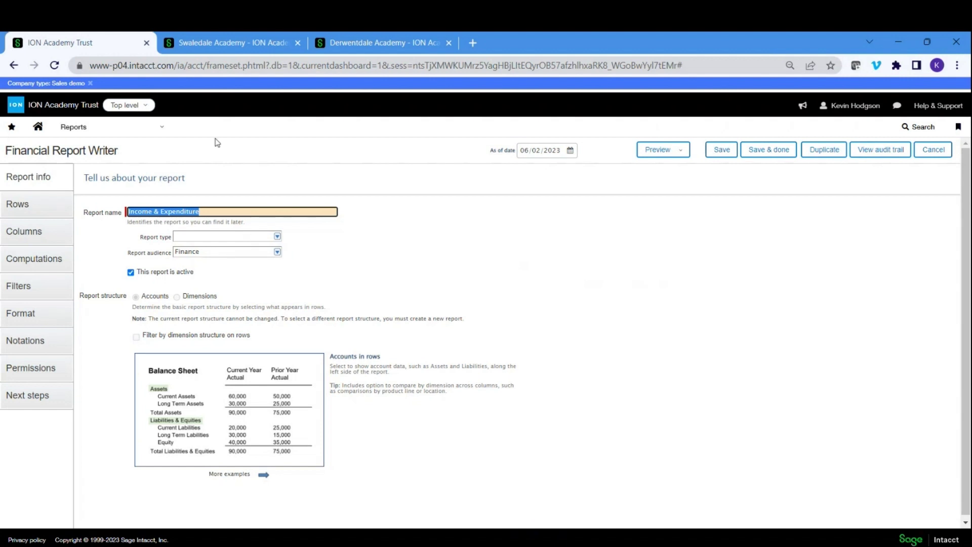
pyautogui.click(19, 213)
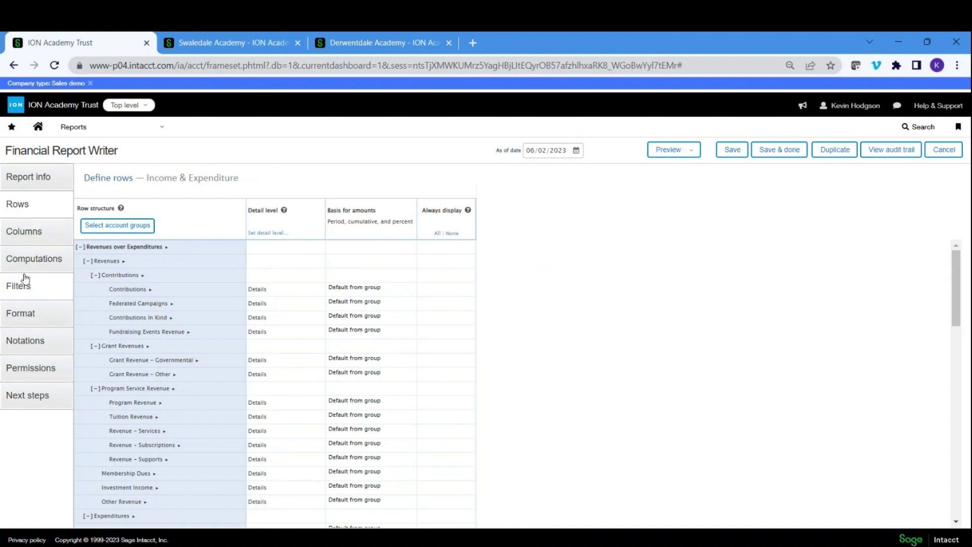
pyautogui.click(28, 297)
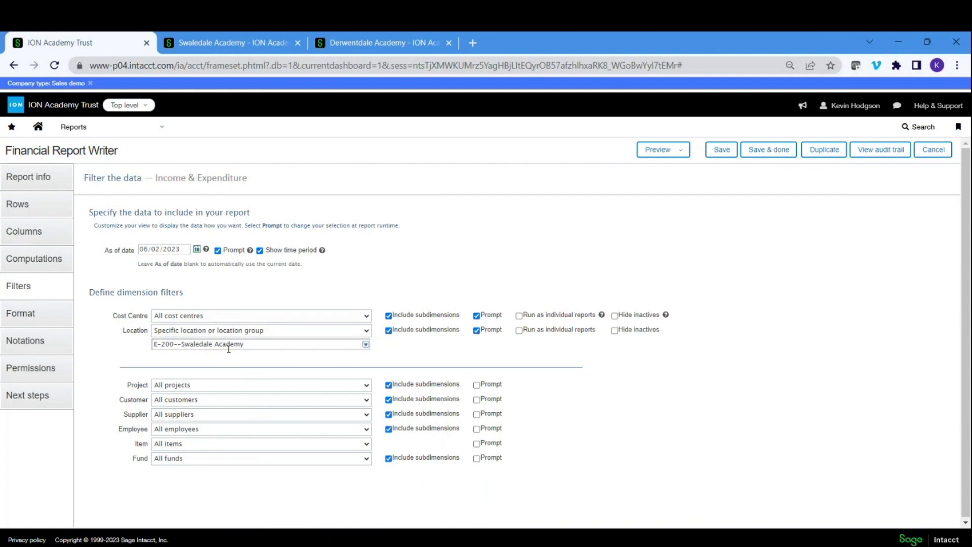
pyautogui.click(366, 344)
pyautogui.click(245, 399)
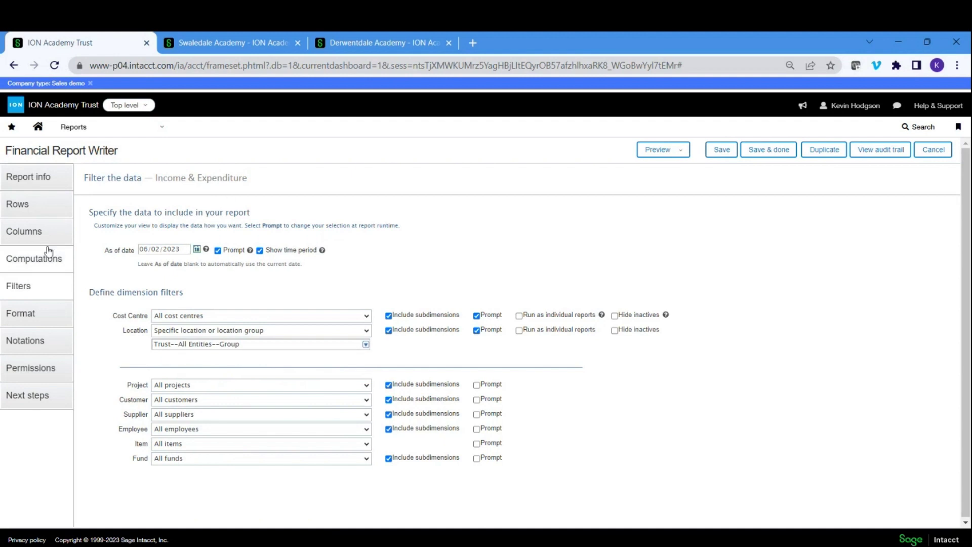
# - Expand the report's Actual column by Locations – One level down, with roll-up, and preview the report
pyautogui.click(26, 232)
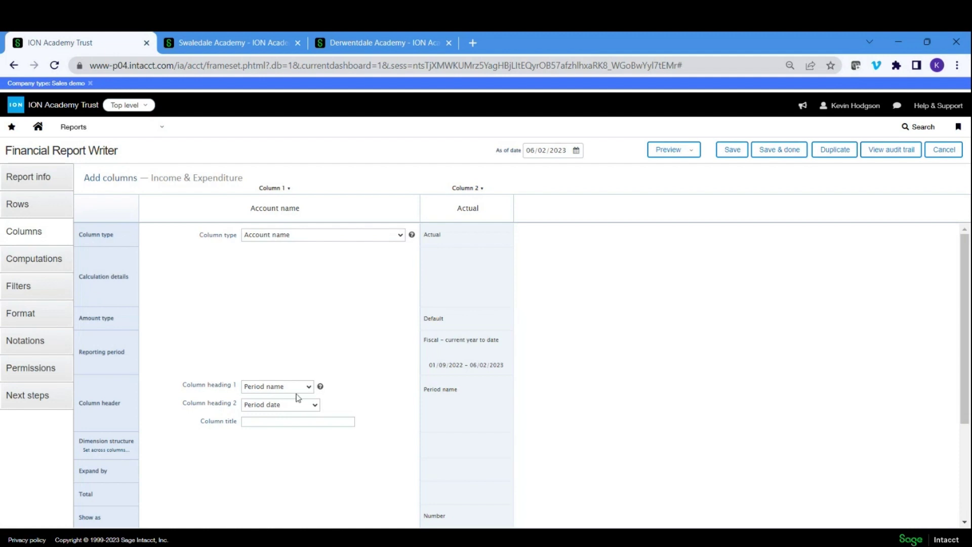
pyautogui.click(479, 455)
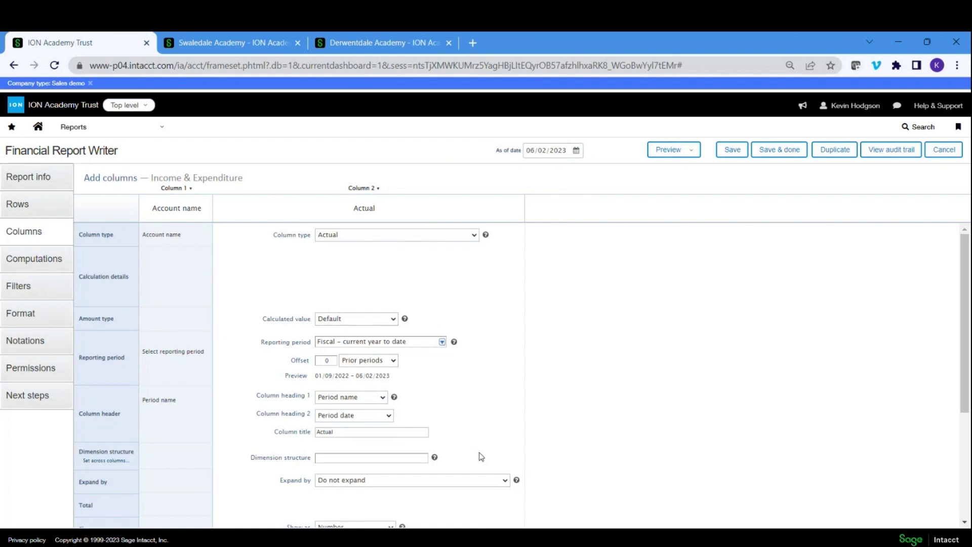
pyautogui.click(505, 480)
pyautogui.click(402, 487)
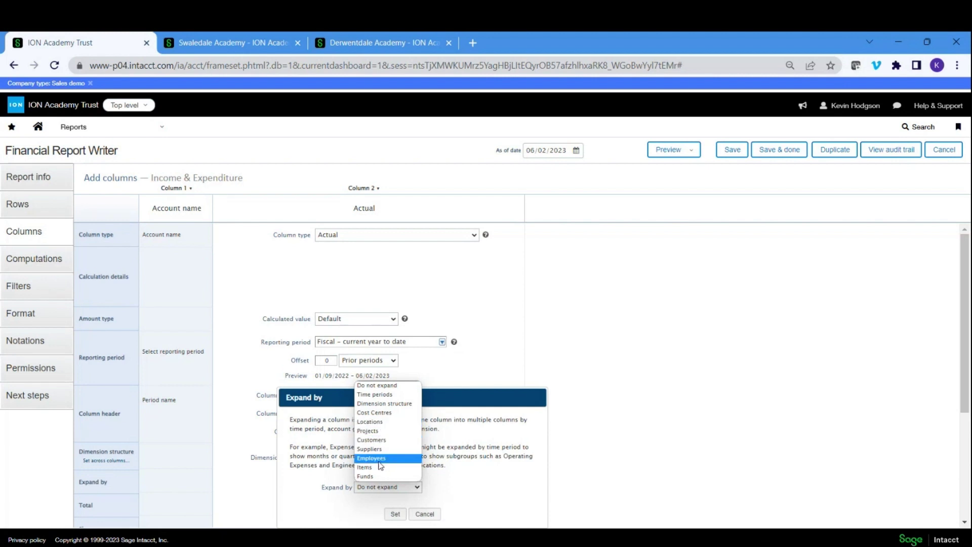
pyautogui.click(384, 423)
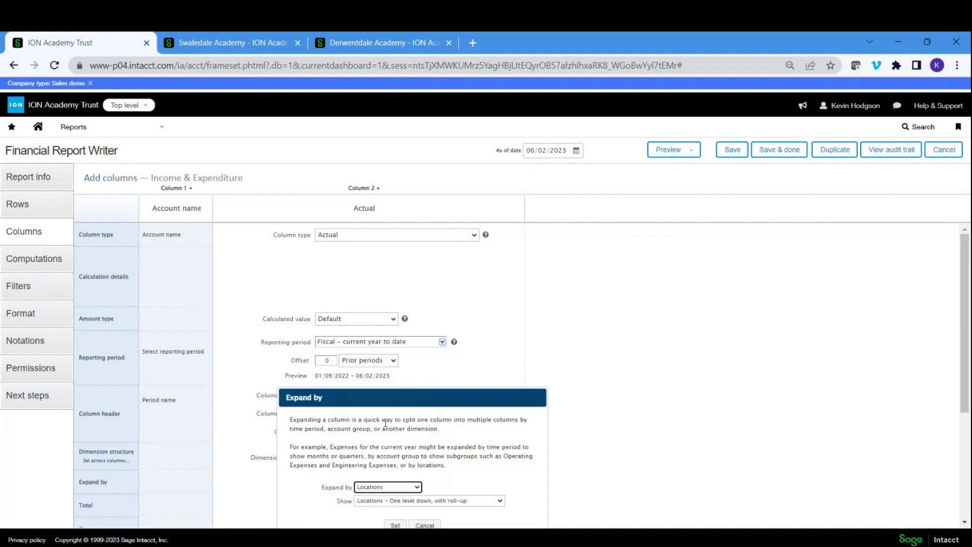
pyautogui.click(396, 525)
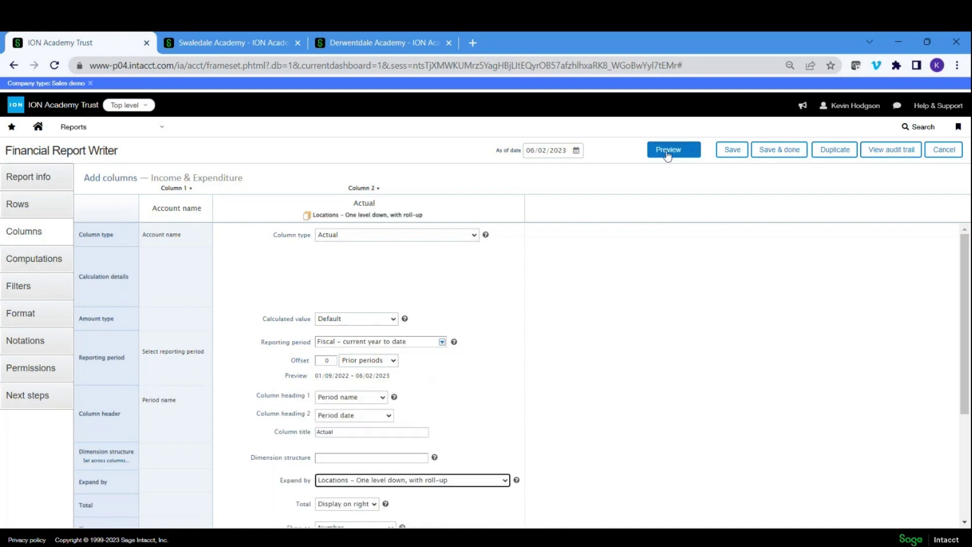
pyautogui.click(665, 173)
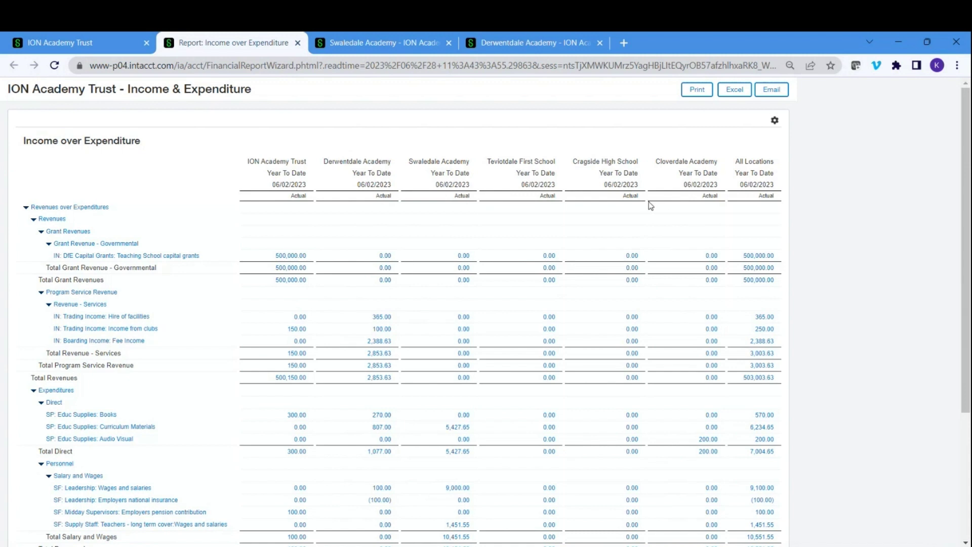
# - Close the report preview and set the Actual column's expansion to Do not expand
pyautogui.click(298, 43)
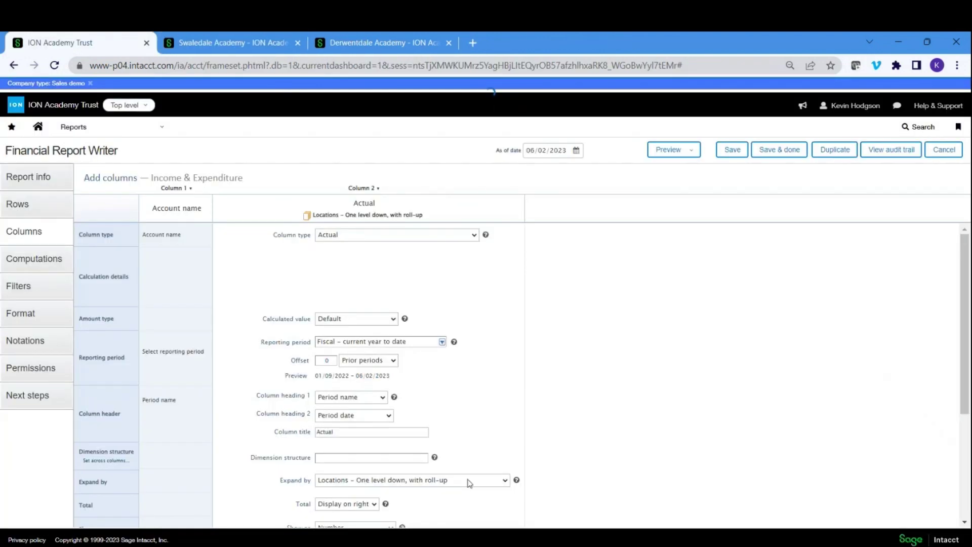
pyautogui.click(497, 485)
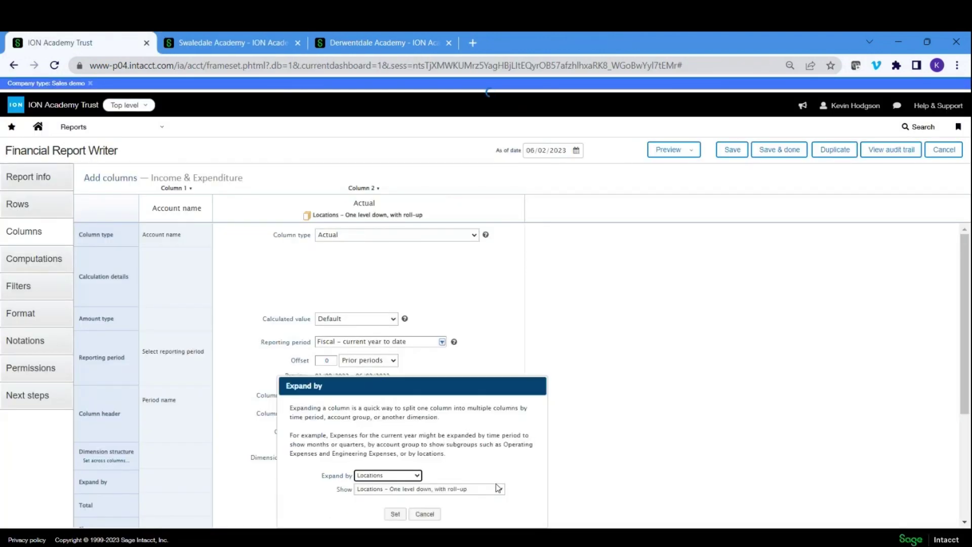
pyautogui.click(416, 476)
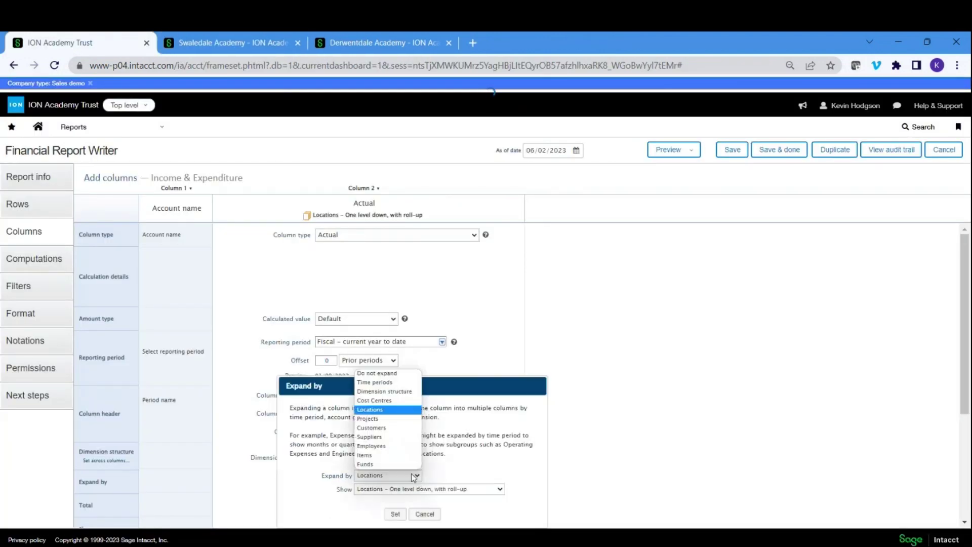
pyautogui.click(401, 374)
pyautogui.click(395, 513)
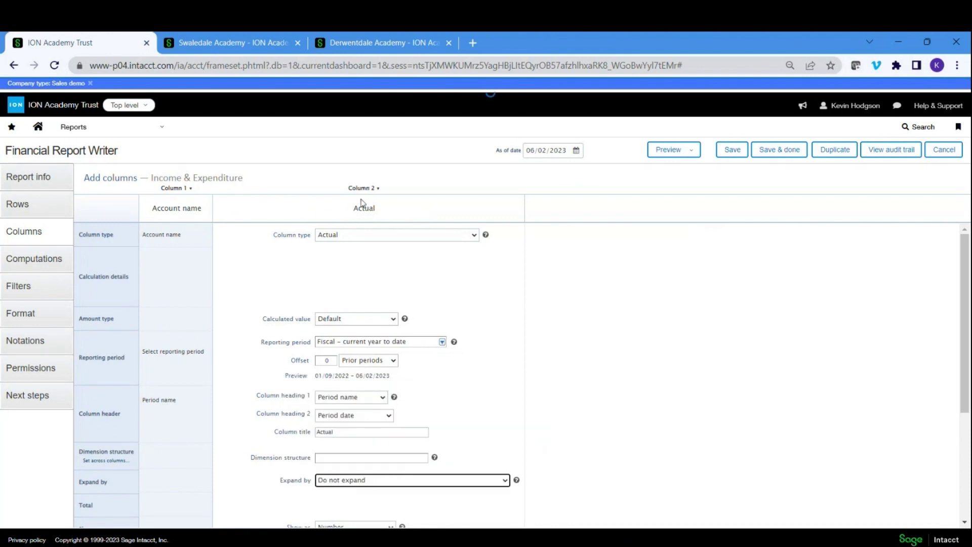
# - Add a third column to the Income & Expenditure report with column type Budget, using School Budget 21/22
pyautogui.click(372, 188)
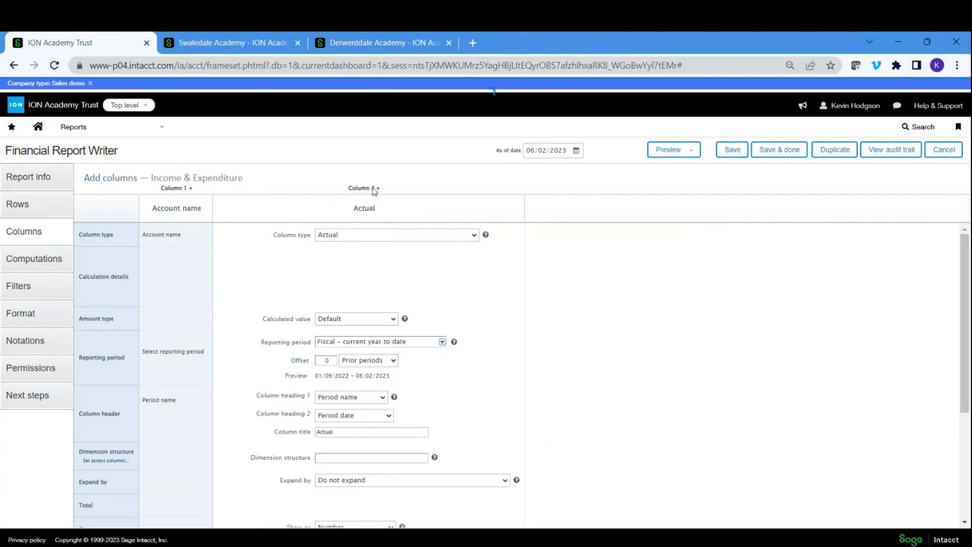
pyautogui.click(374, 188)
pyautogui.click(368, 208)
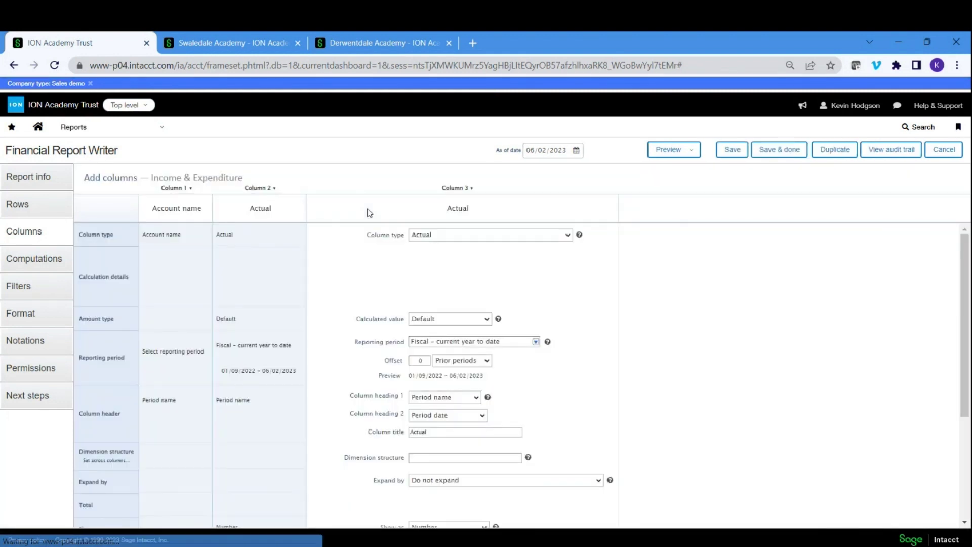
pyautogui.click(491, 239)
pyautogui.scroll(-3, 508, 347)
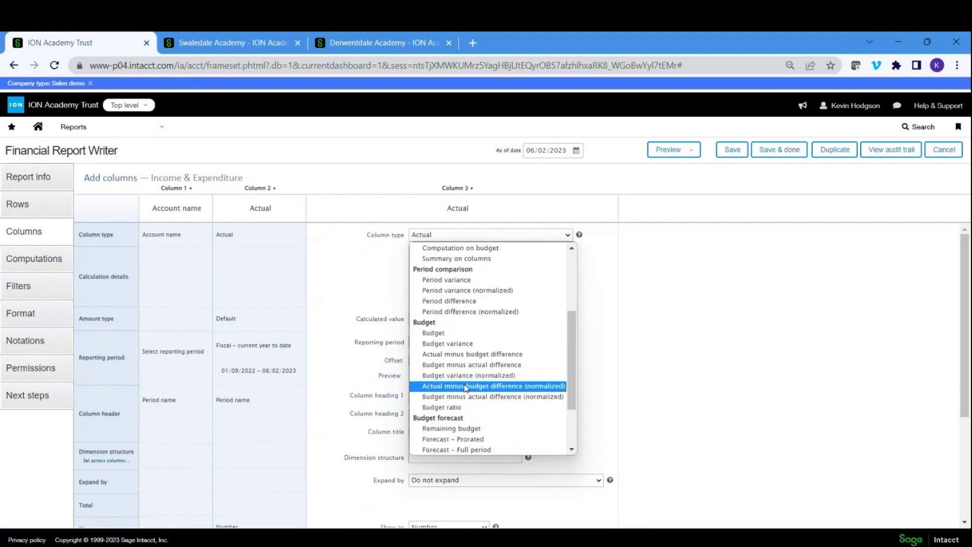
pyautogui.click(454, 334)
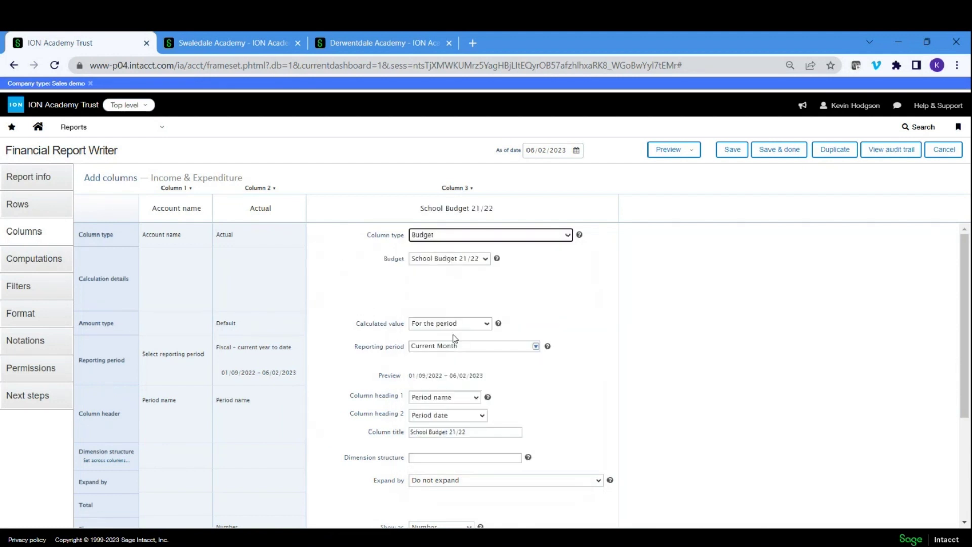
pyautogui.click(433, 259)
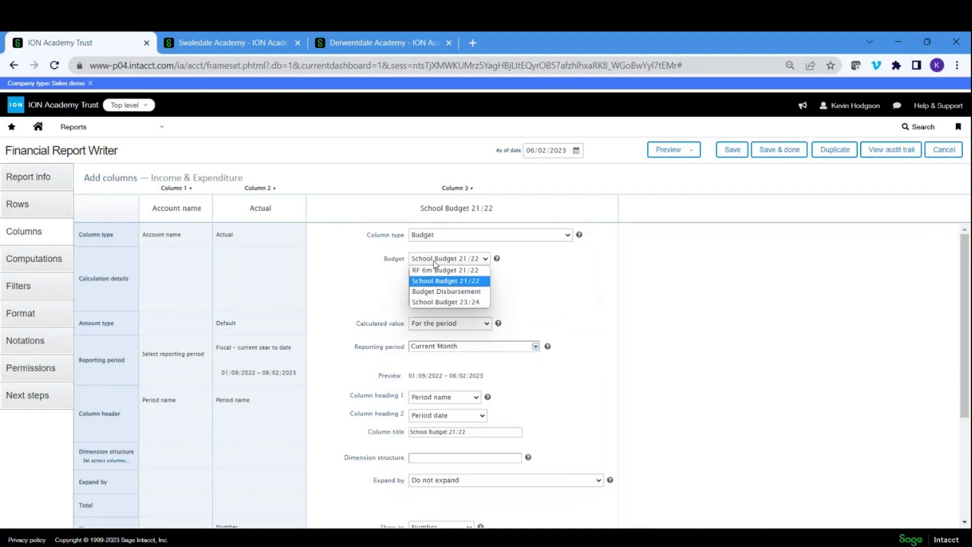
pyautogui.click(461, 282)
# - Set the budget column's reporting period to Fiscal – current year to date
pyautogui.scroll(-1, 529, 299)
pyautogui.click(526, 285)
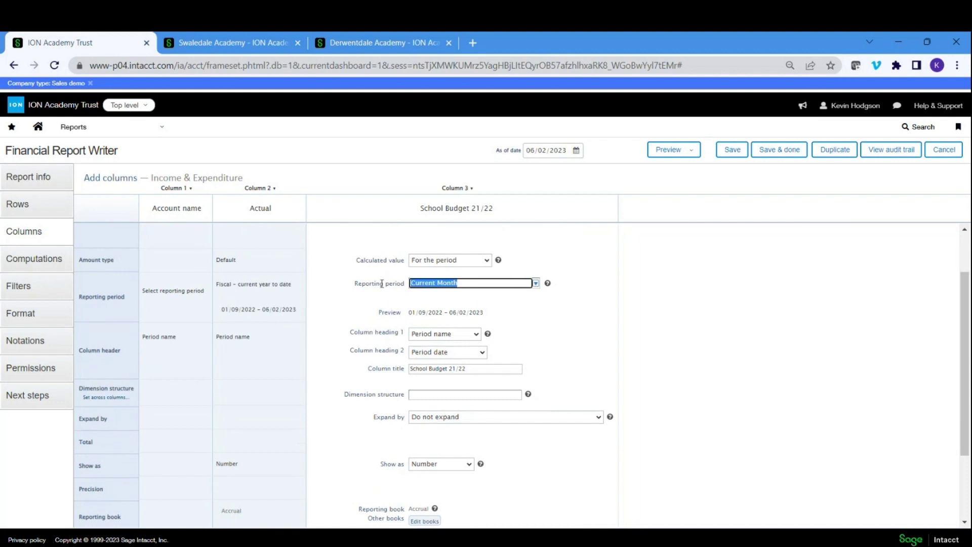
pyautogui.write('fis')
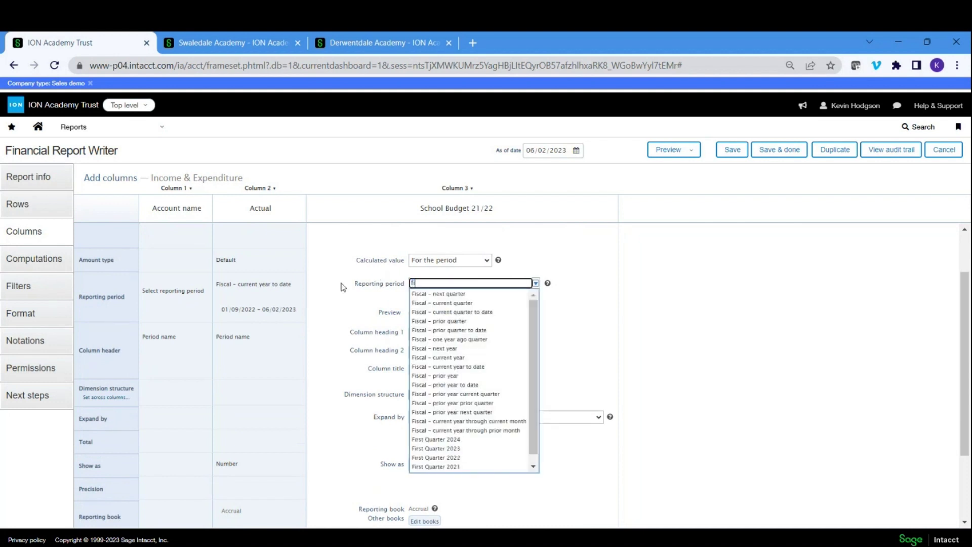
pyautogui.click(479, 367)
# - Preview the Income & Expenditure report as a live HTML report, close it, and cancel the report edits without saving
pyautogui.click(673, 150)
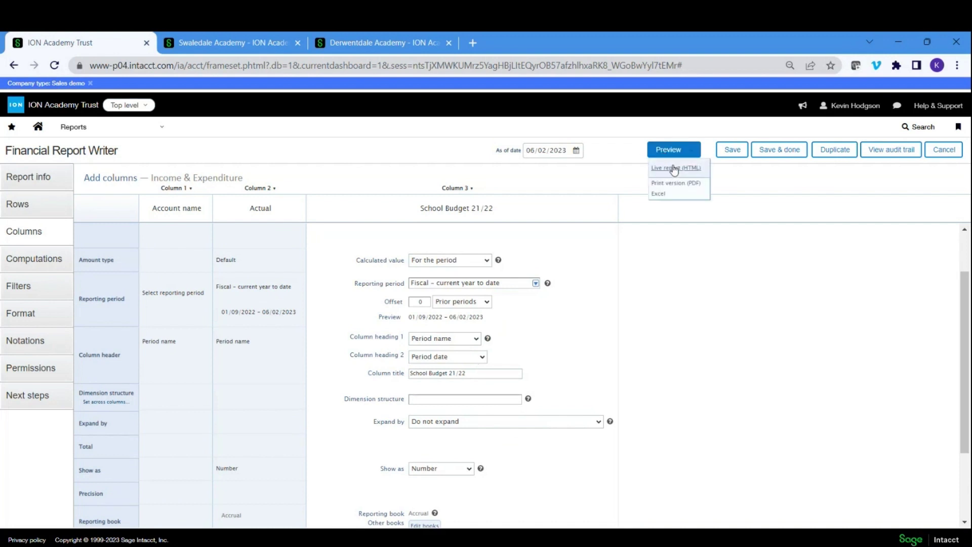
pyautogui.click(672, 169)
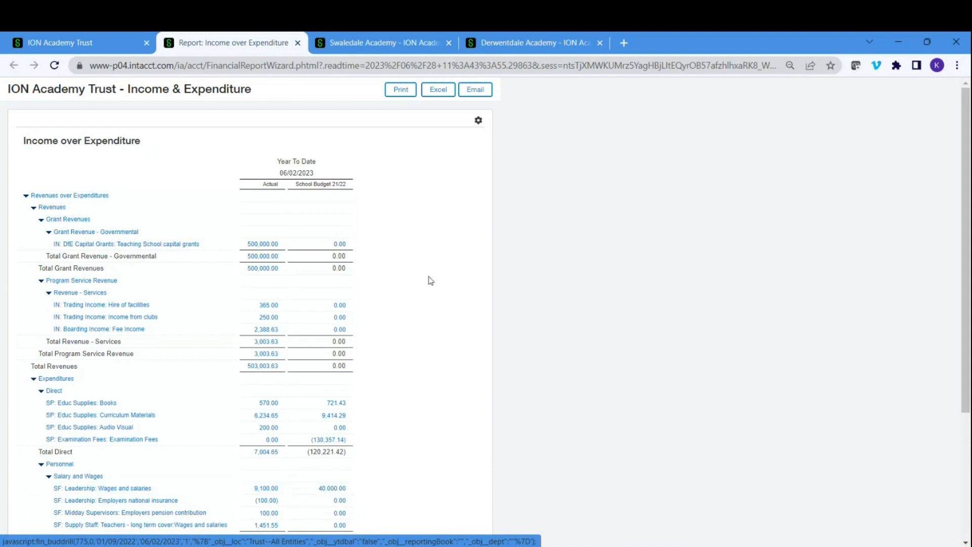
pyautogui.click(297, 42)
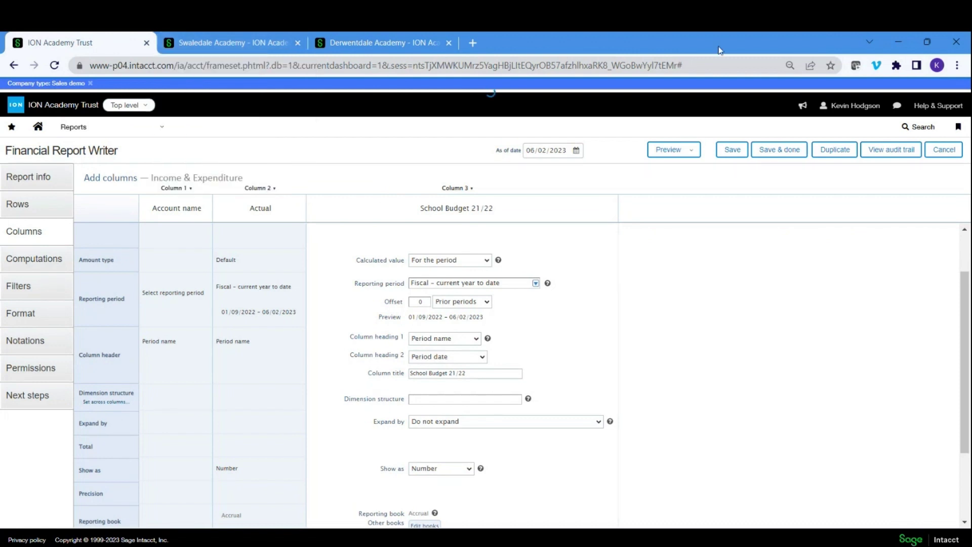
pyautogui.click(946, 152)
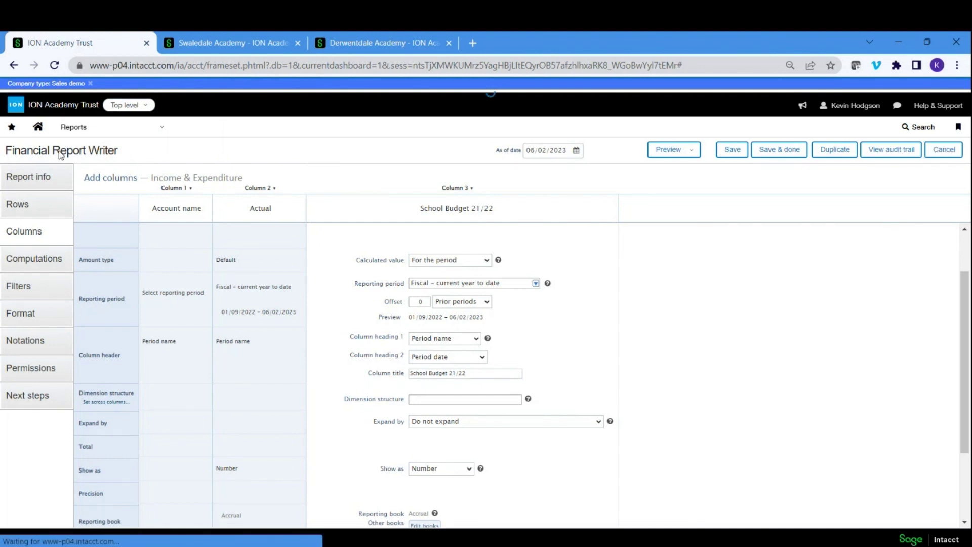
pyautogui.click(74, 128)
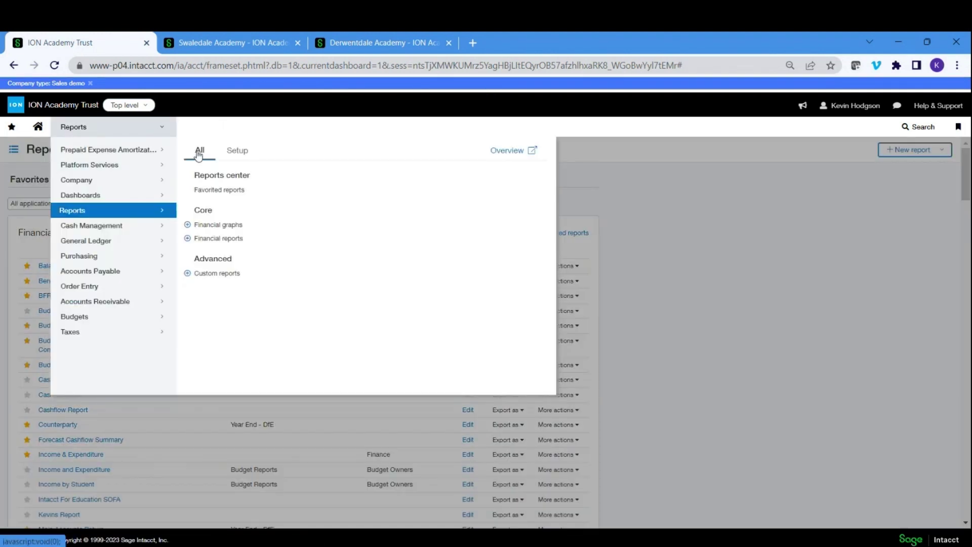
# - Open the Sage Intacct login page in a new browser tab and log in with the account password
pyautogui.click(472, 42)
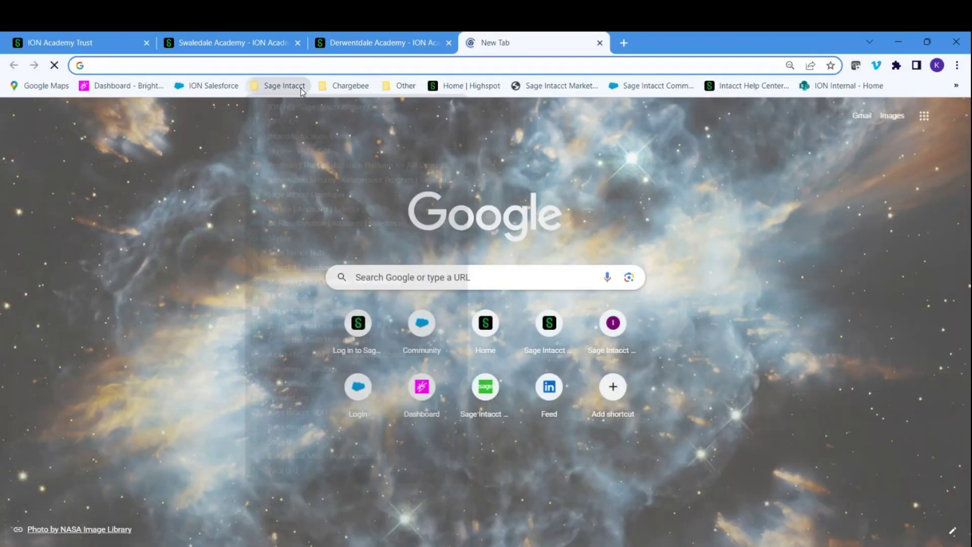
pyautogui.click(286, 86)
pyautogui.click(313, 120)
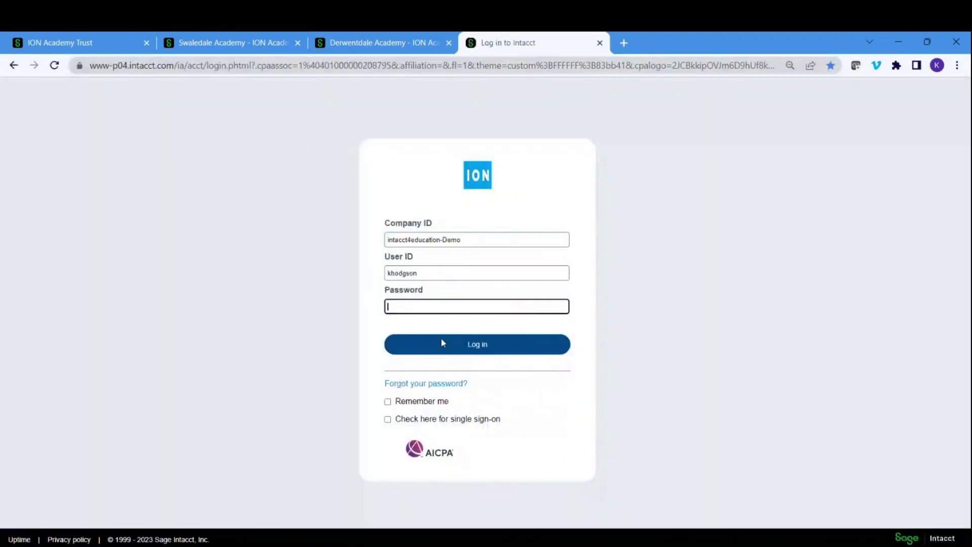
pyautogui.click(459, 354)
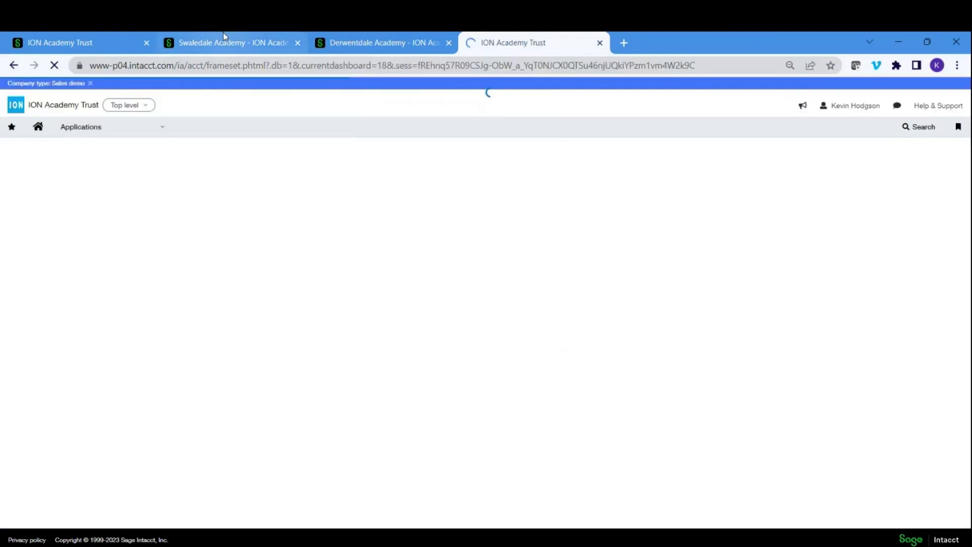
# - Open the CFO MASTER DASHBOARD at the trust's top level
pyautogui.moveTo(100, 134)
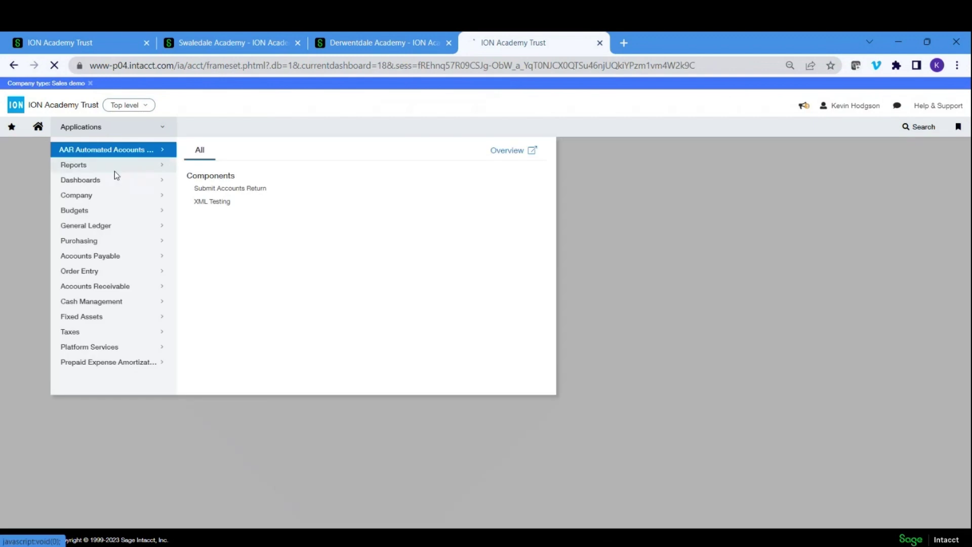
pyautogui.moveTo(114, 180)
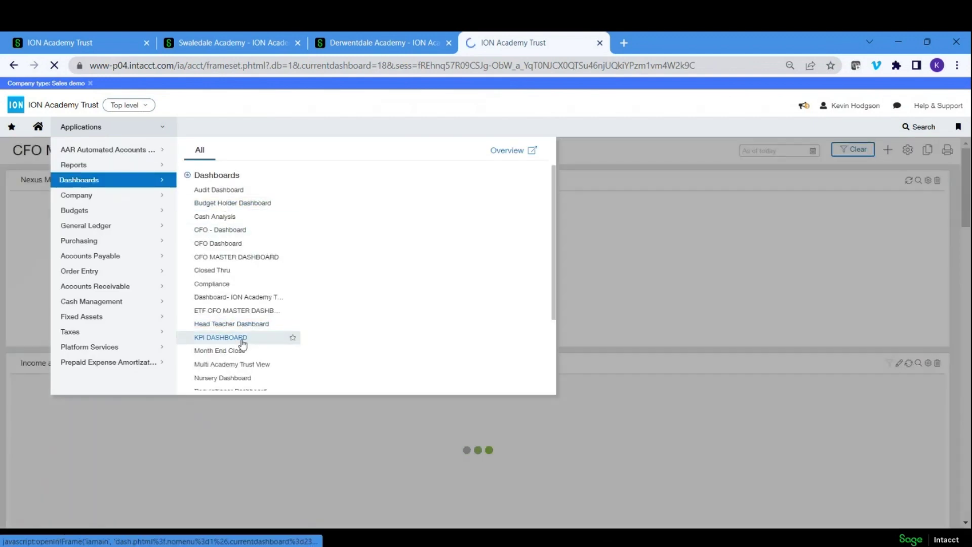
pyautogui.click(228, 257)
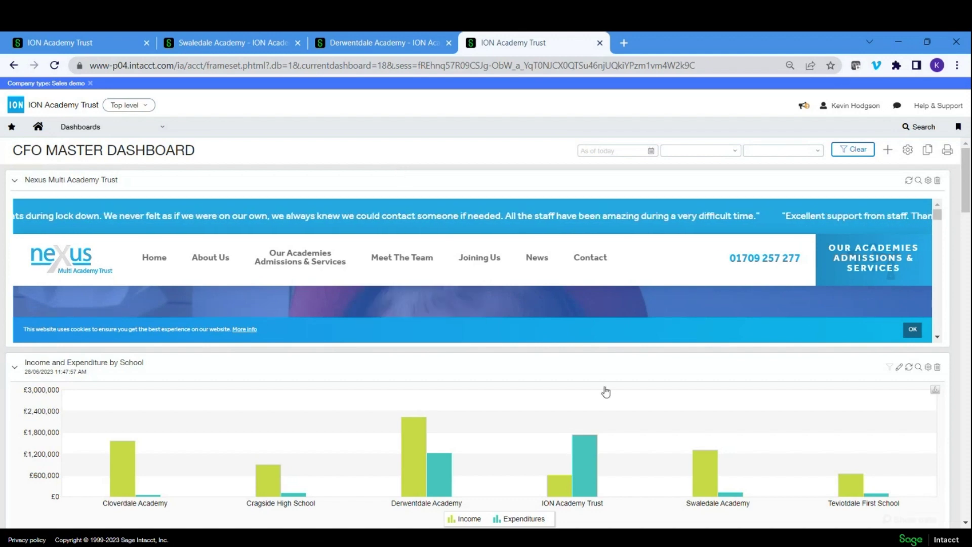
# - Review the dashboard's income and expenditure chart and KPI cards, and check its printable view
pyautogui.scroll(-5, 605, 390)
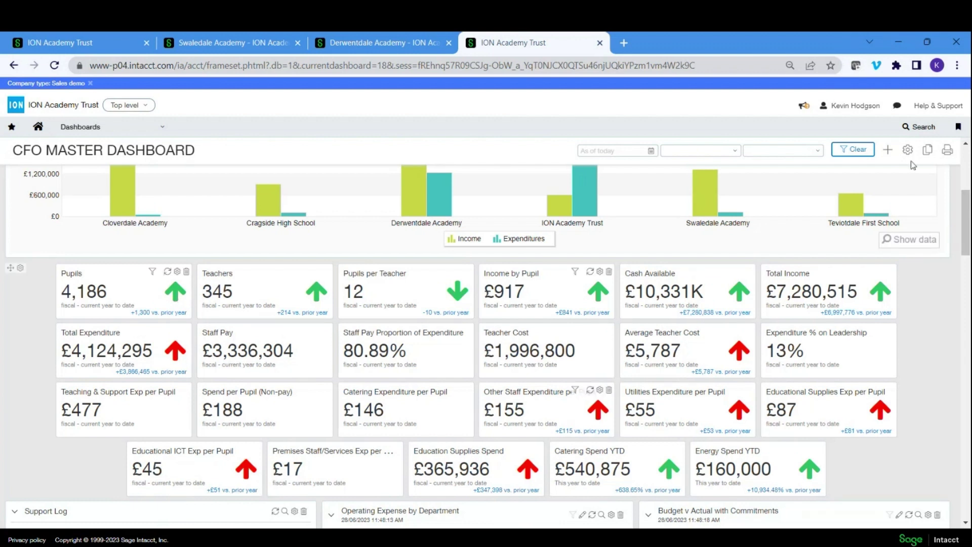
pyautogui.click(948, 151)
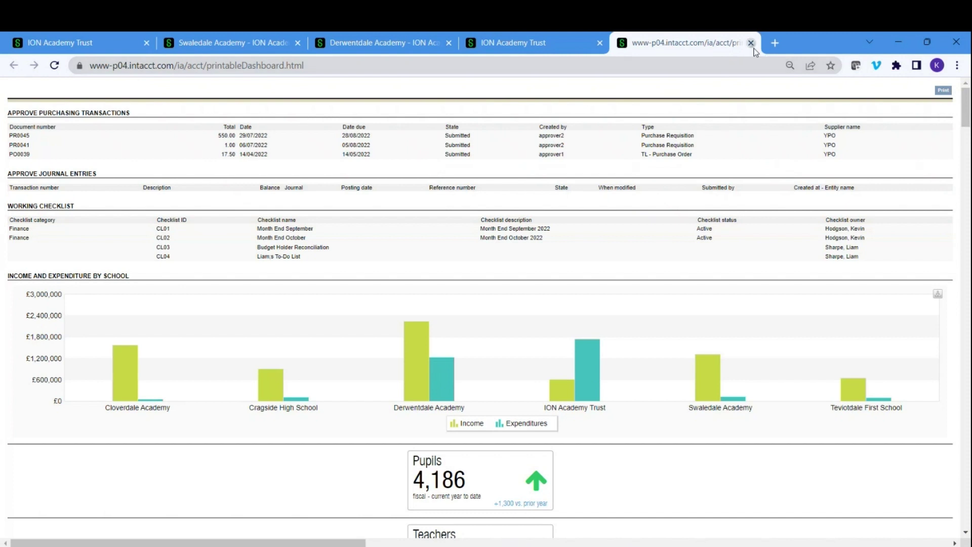
pyautogui.click(752, 43)
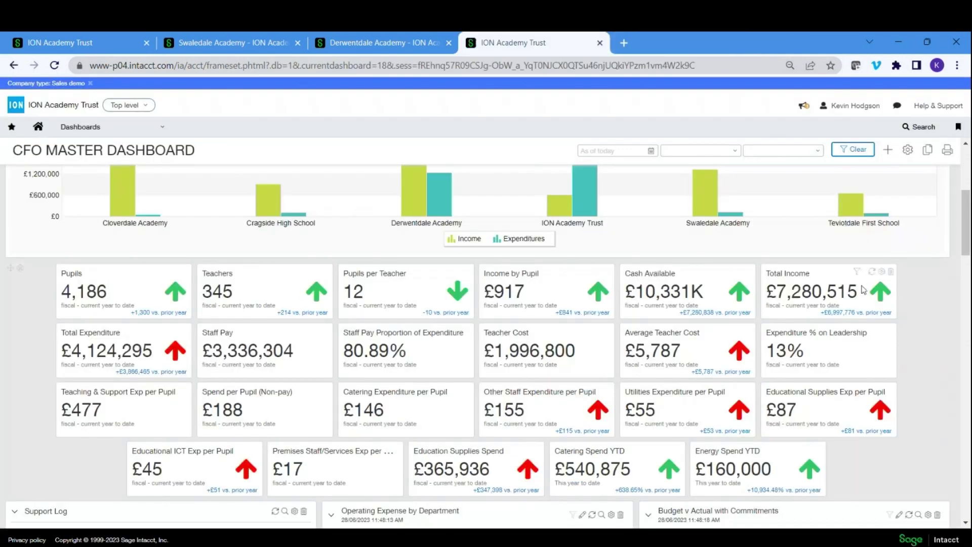
pyautogui.scroll(3, 861, 291)
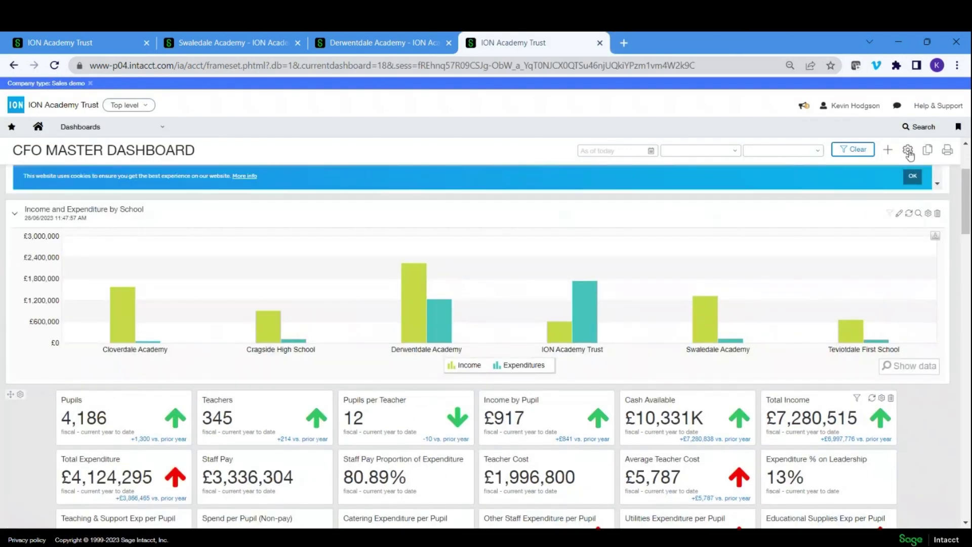
pyautogui.scroll(-5, 822, 282)
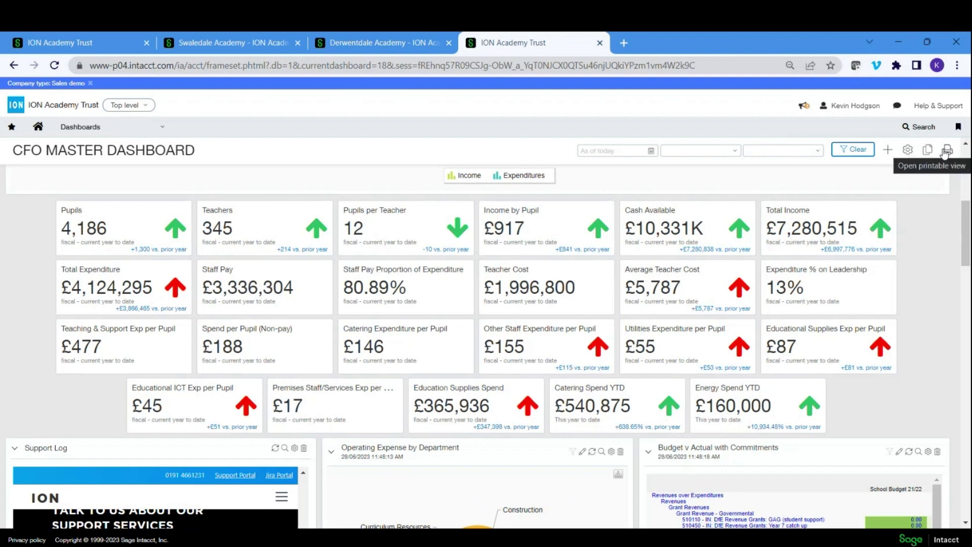
pyautogui.scroll(-1, 941, 273)
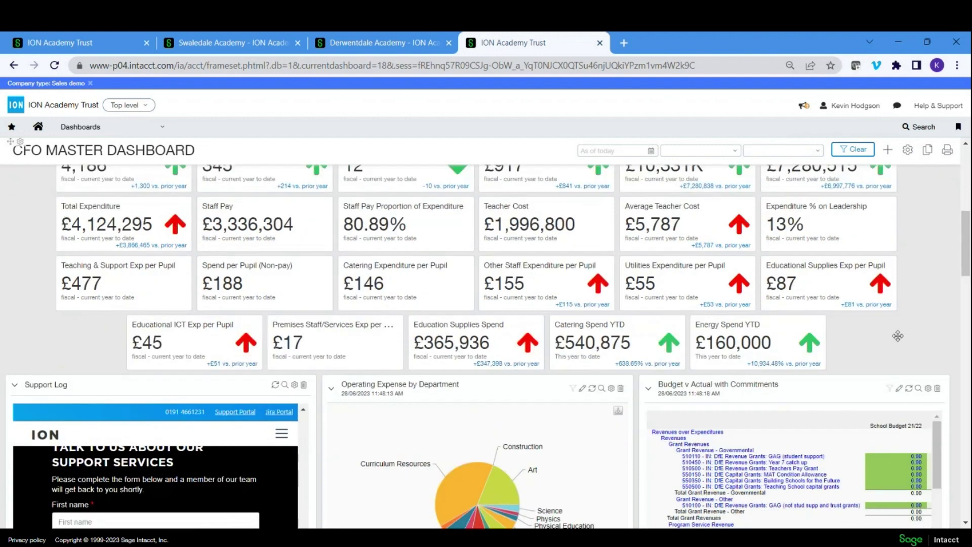
# - Run the Budget v Actual with Commitments report as HTML as of 28/06/2023, export it to Excel, and close the workbook and report
pyautogui.click(918, 388)
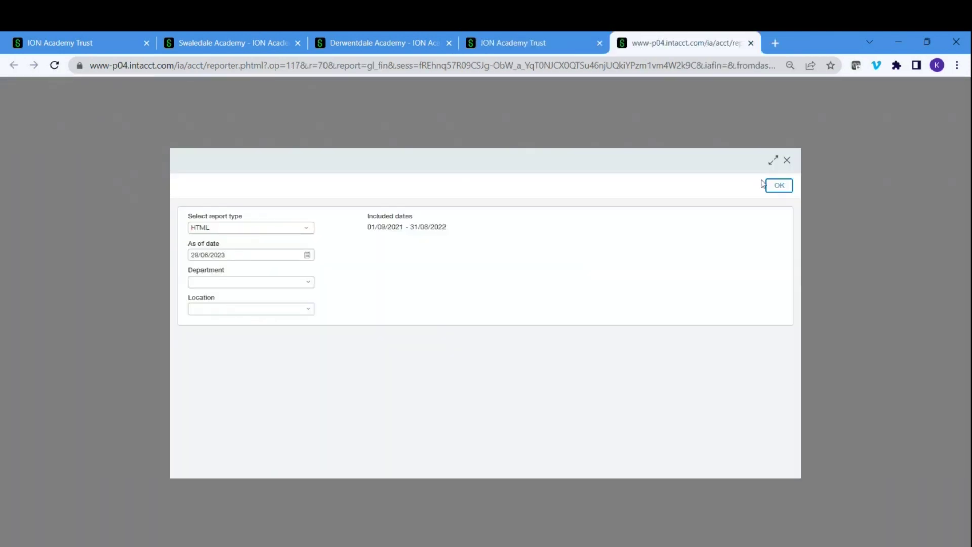
pyautogui.click(778, 186)
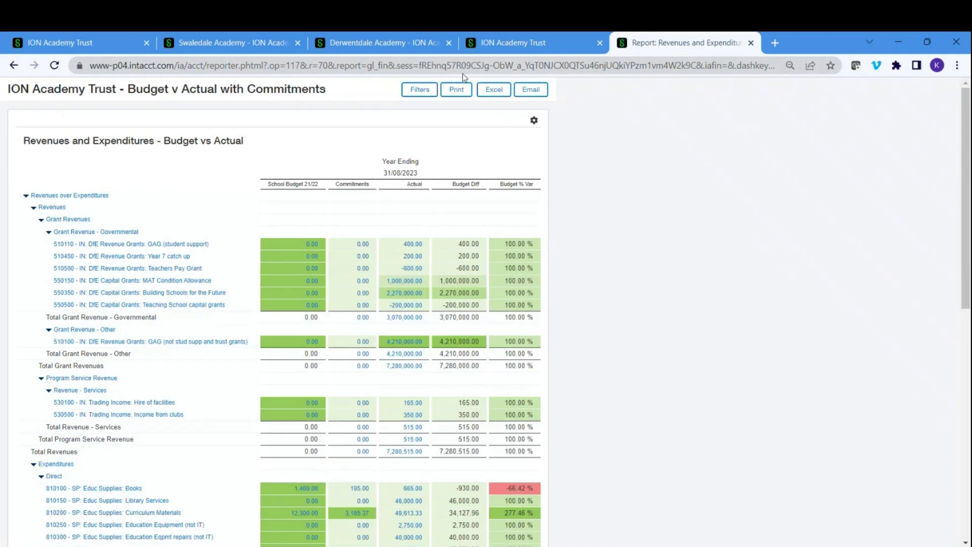
pyautogui.click(486, 90)
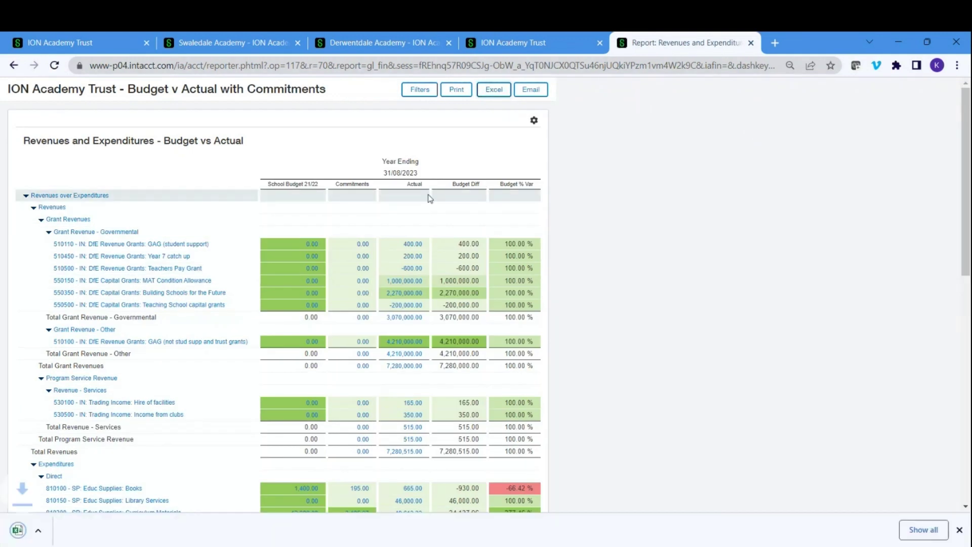
pyautogui.click(62, 530)
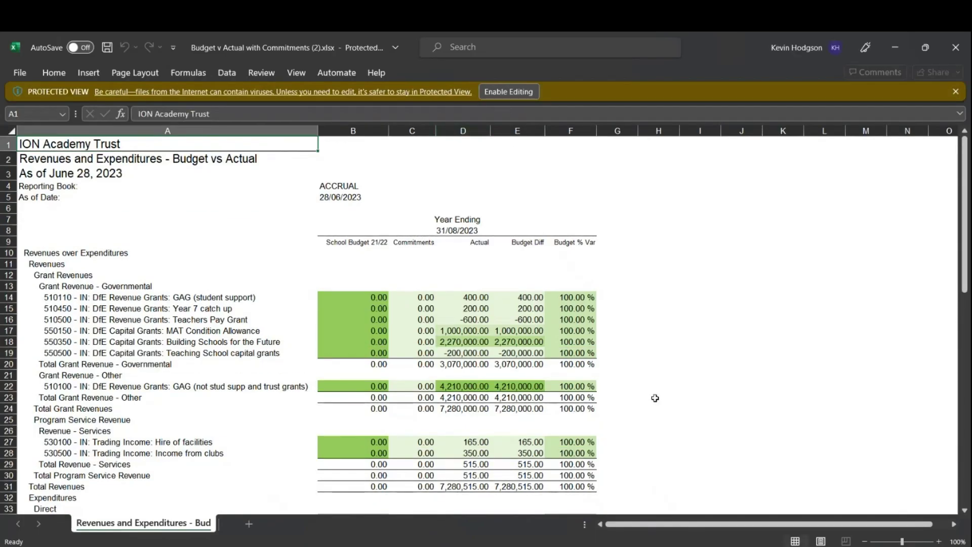
pyautogui.click(955, 47)
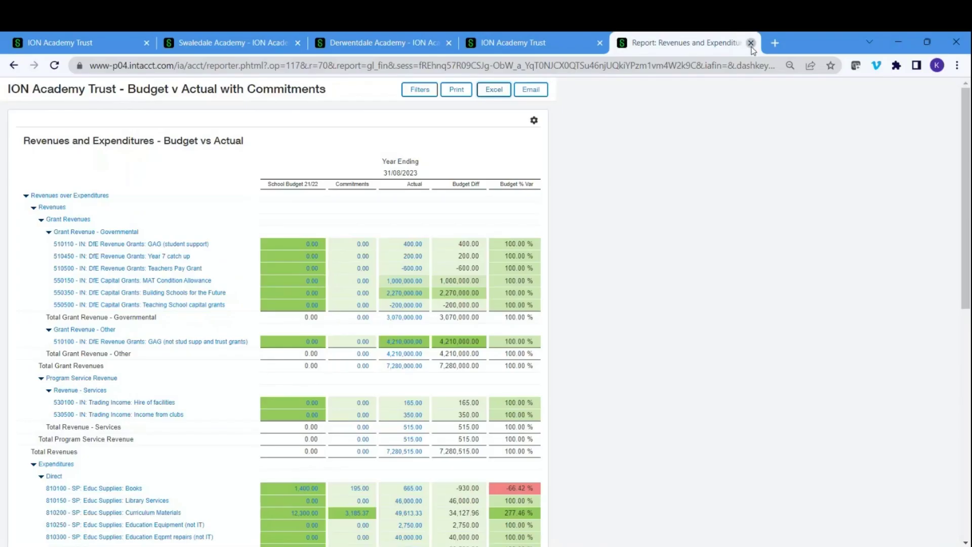
pyautogui.click(751, 44)
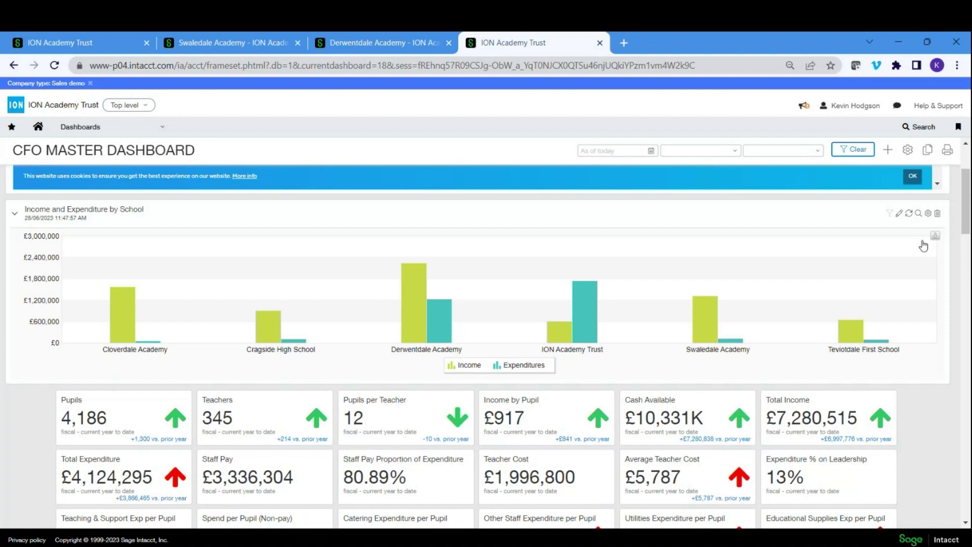
# - Start a new AP purchase invoice at the trust's top level for supplier S0002--ESPO
pyautogui.click(80, 127)
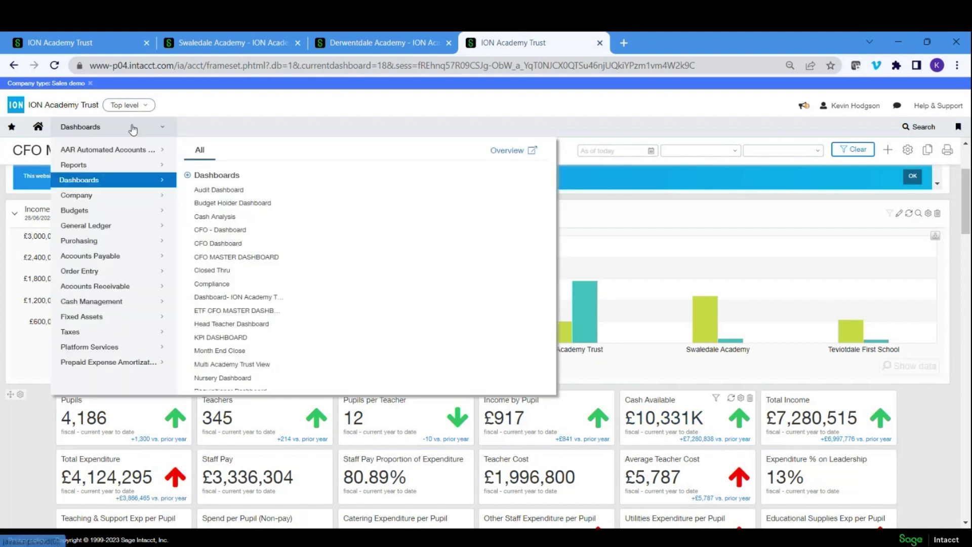
pyautogui.moveTo(117, 242)
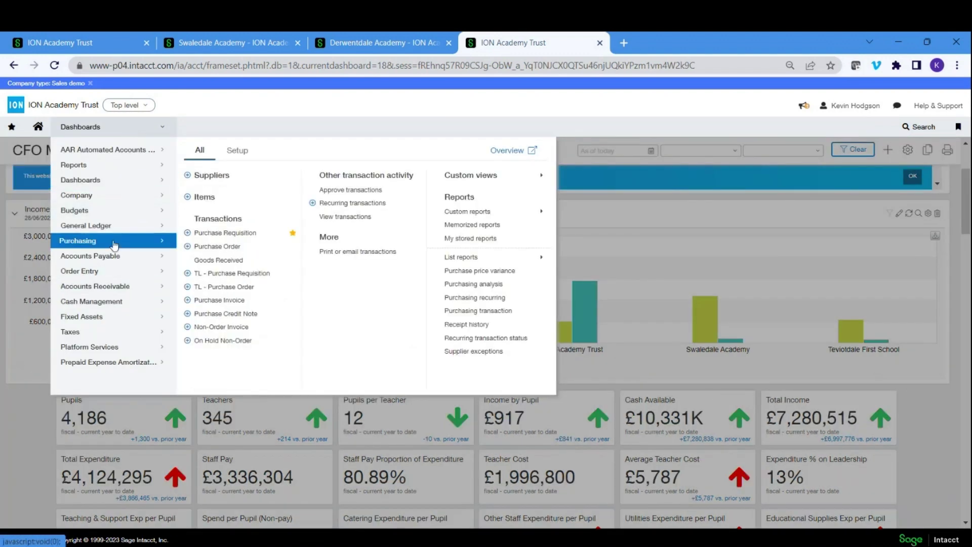
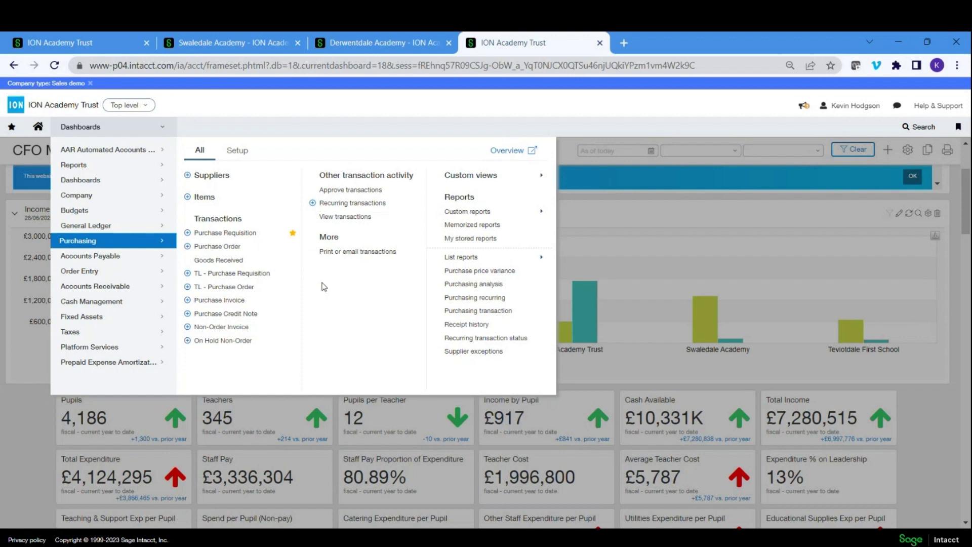
pyautogui.moveTo(131, 256)
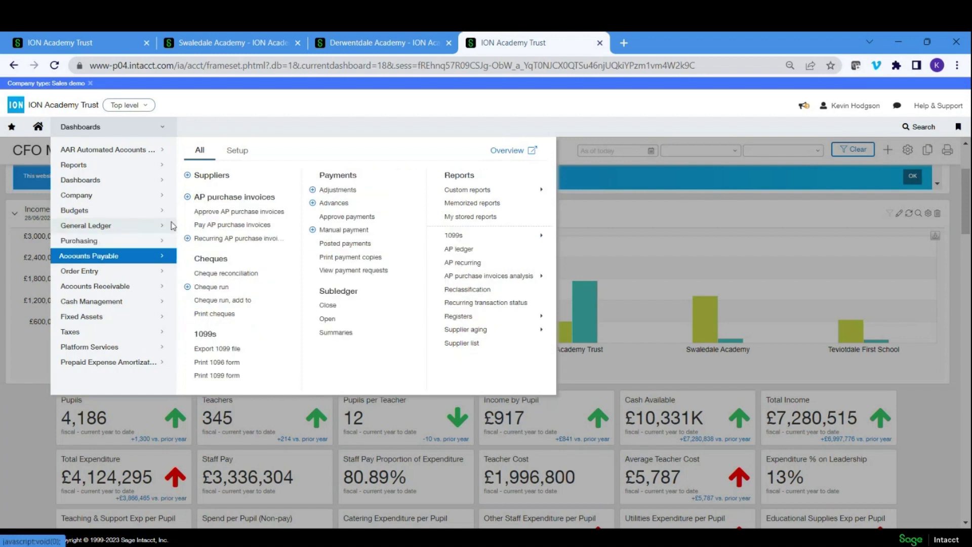
pyautogui.click(187, 199)
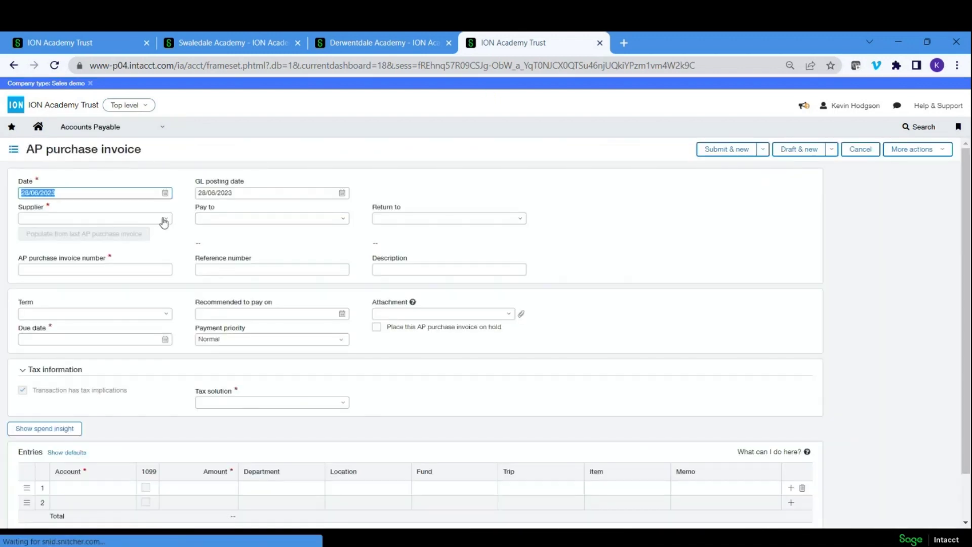
pyautogui.click(163, 219)
pyautogui.click(111, 262)
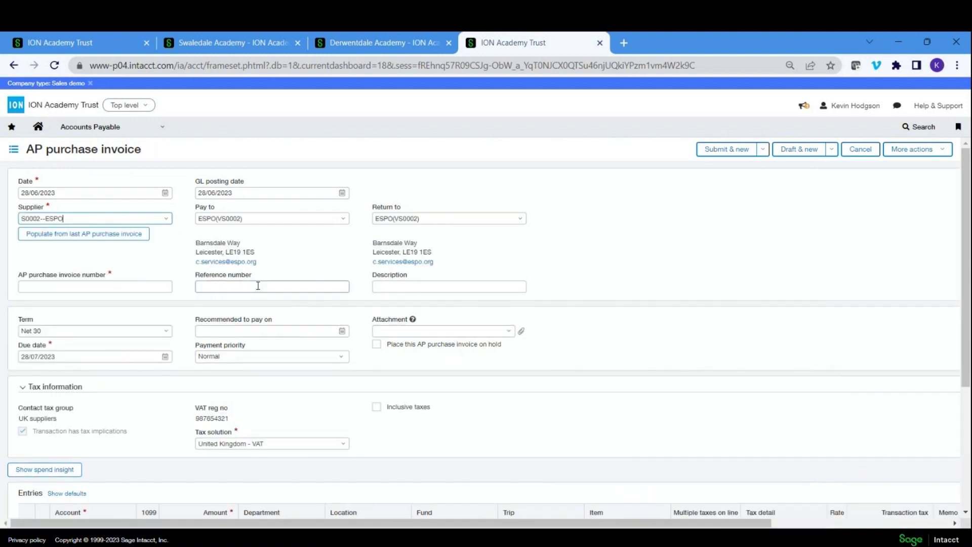
# - In the first entry line's details, assign the Veh_Insurance_12 prepaid expense class and set the expense amortization start date to 28/06/2023
pyautogui.scroll(-3, 206, 366)
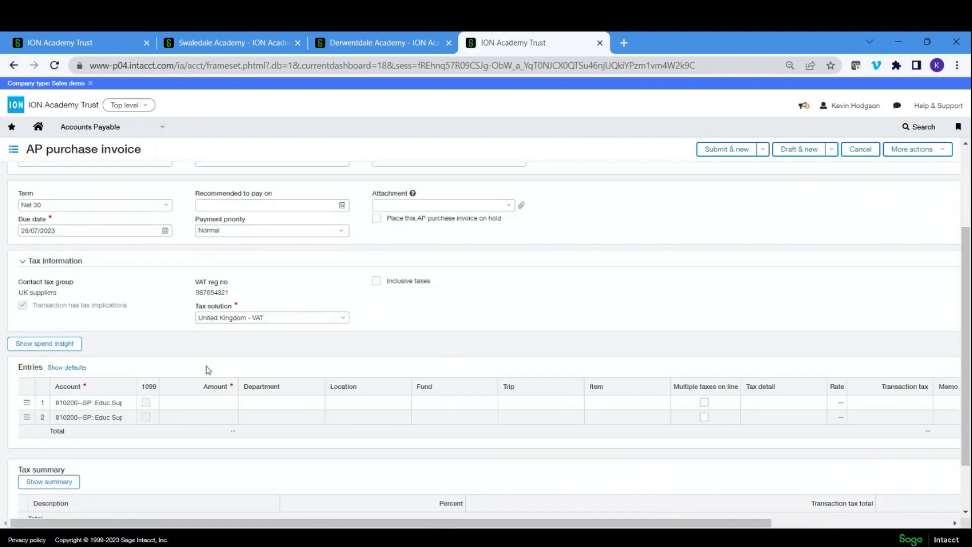
pyautogui.click(304, 401)
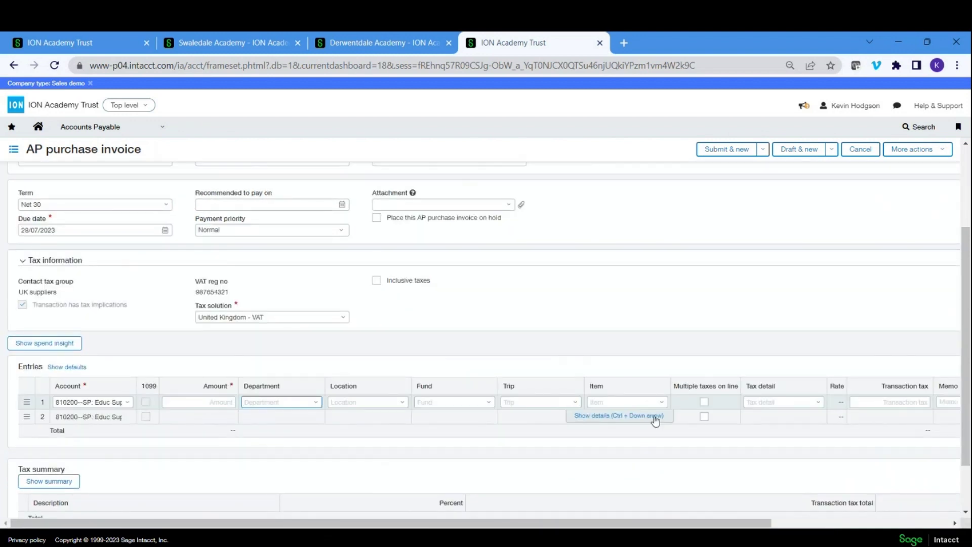
pyautogui.click(634, 416)
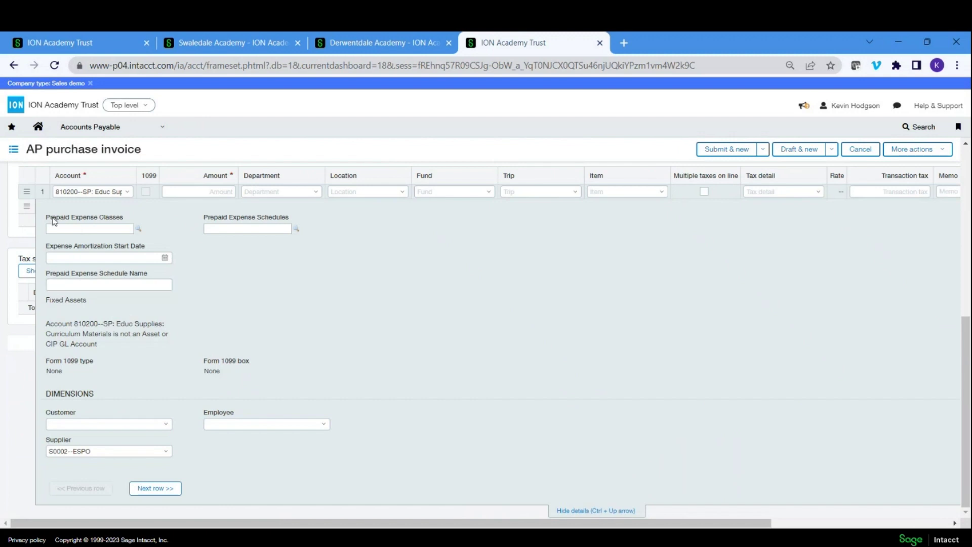
pyautogui.click(140, 230)
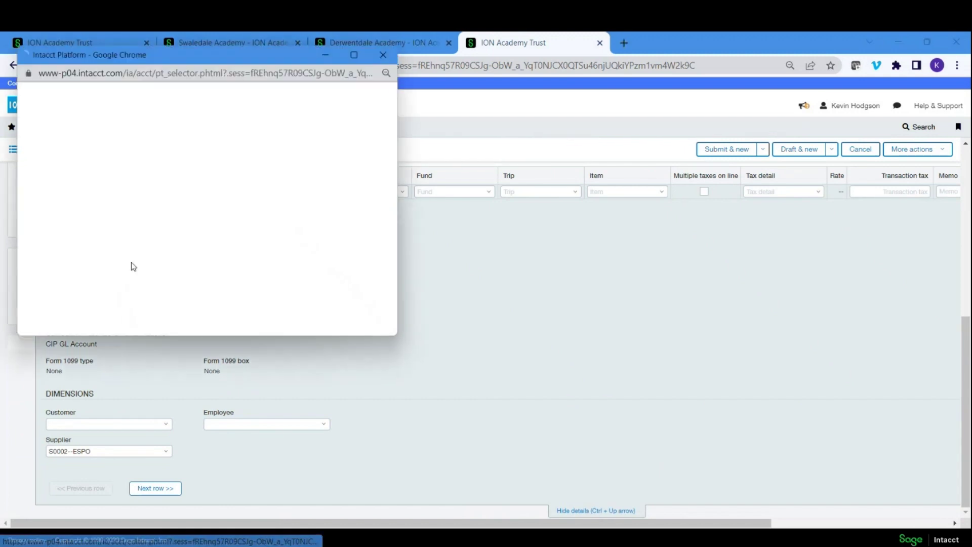
pyautogui.click(83, 169)
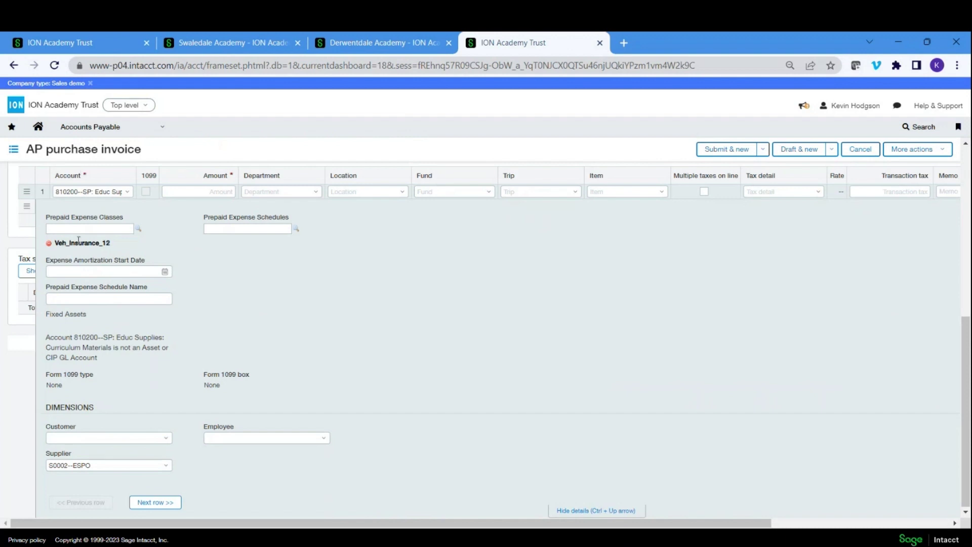
pyautogui.click(132, 268)
pyautogui.write('28/06/2023')
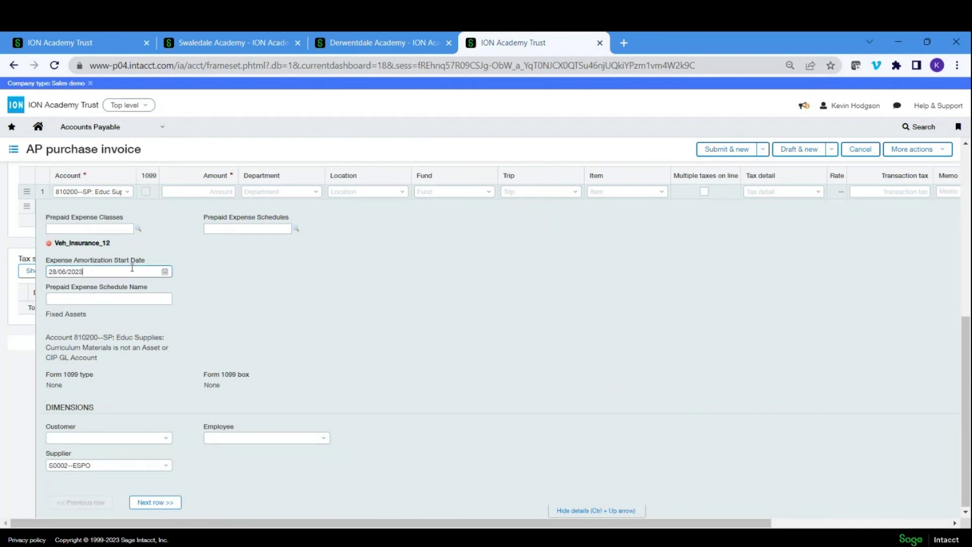
pyautogui.click(352, 302)
# - In the Swaledale Academy session, run the Income & Expenditure report from the Reports center as of 06/02/2023, and close it
pyautogui.click(234, 44)
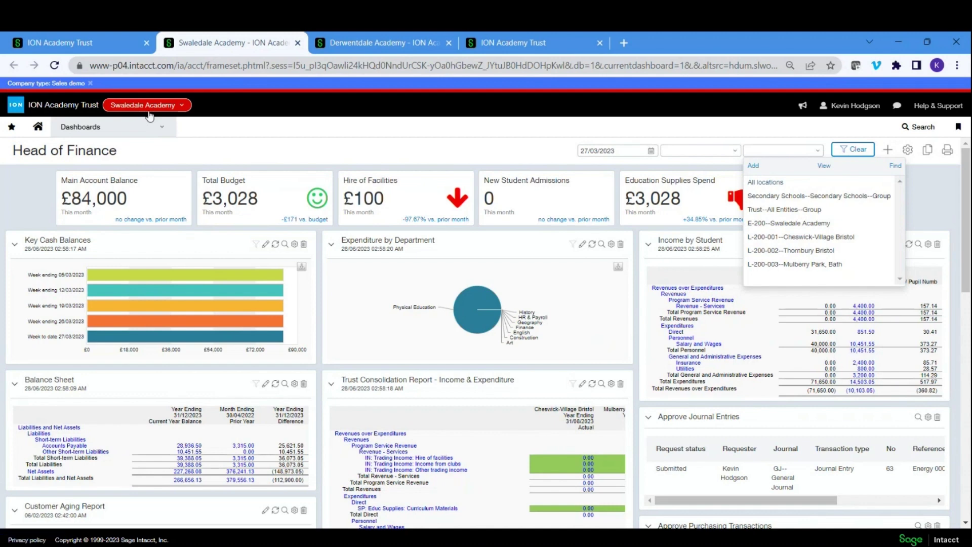
pyautogui.click(141, 130)
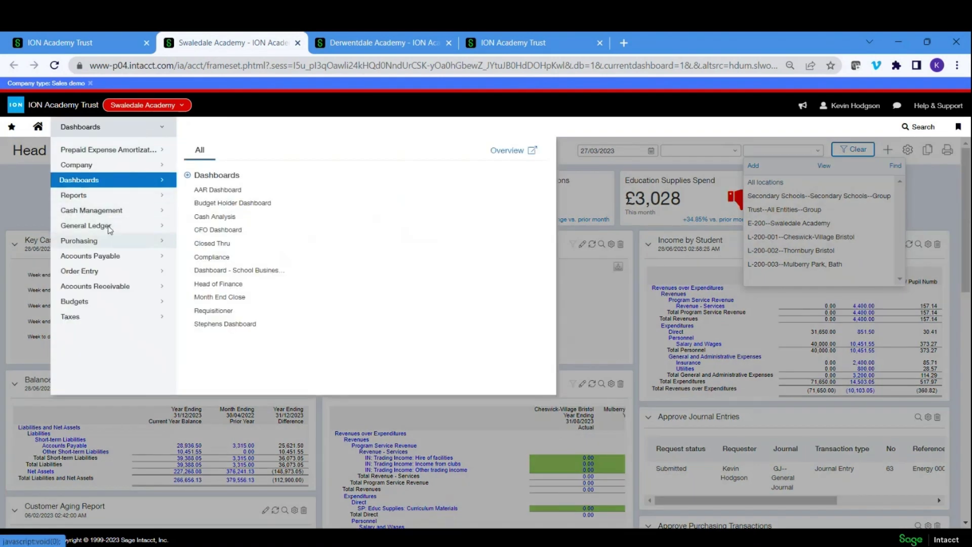
pyautogui.click(134, 194)
pyautogui.click(212, 175)
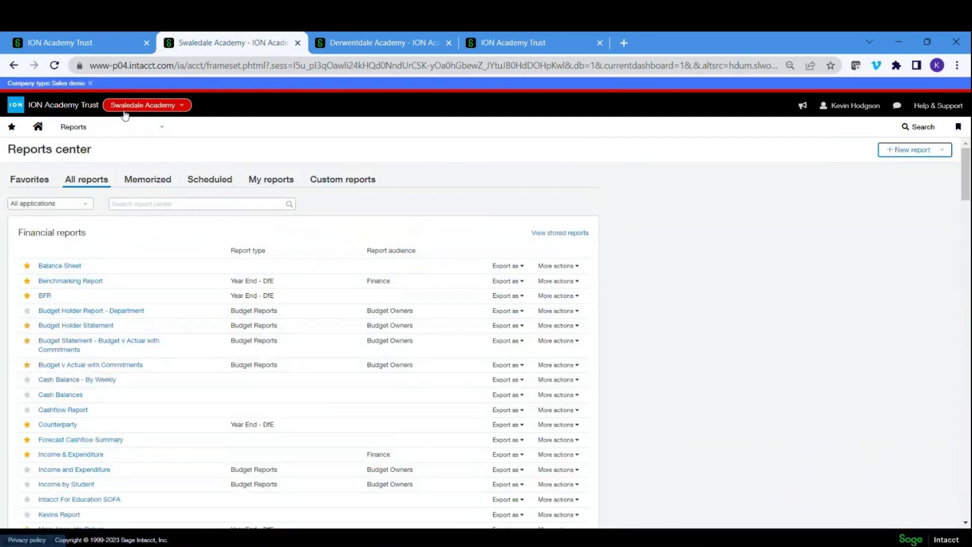
pyautogui.click(78, 455)
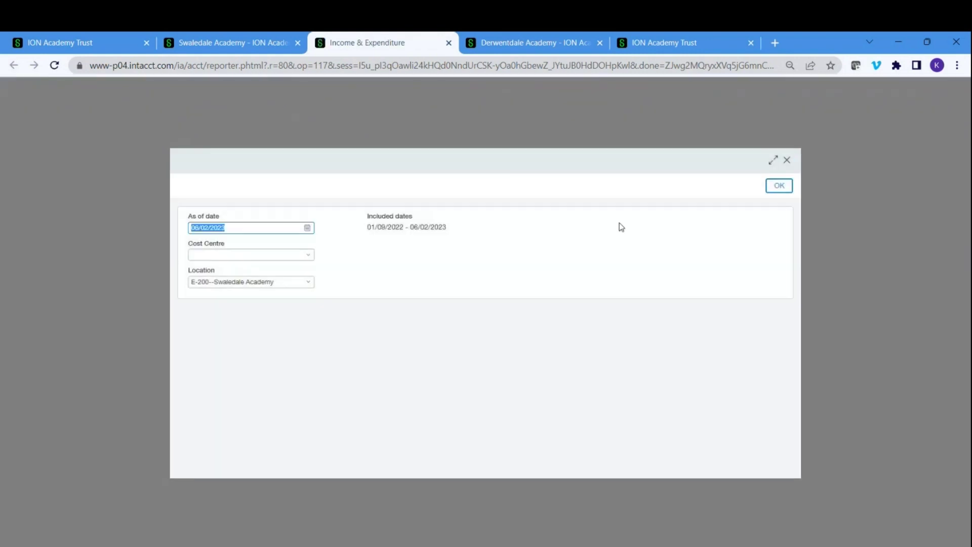
pyautogui.click(777, 185)
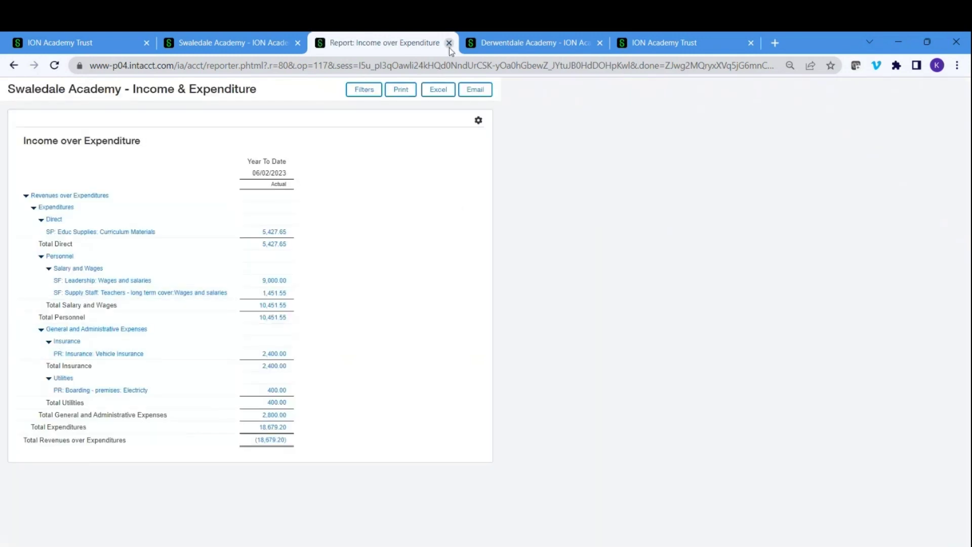
pyautogui.click(449, 43)
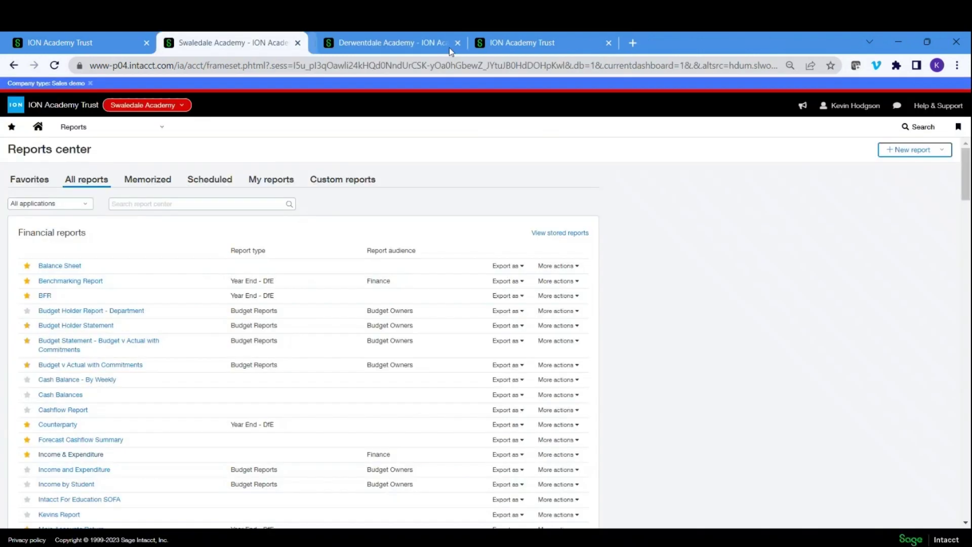
# - Check which entities can be switched to and which export formats the Balance Sheet report offers
pyautogui.click(145, 106)
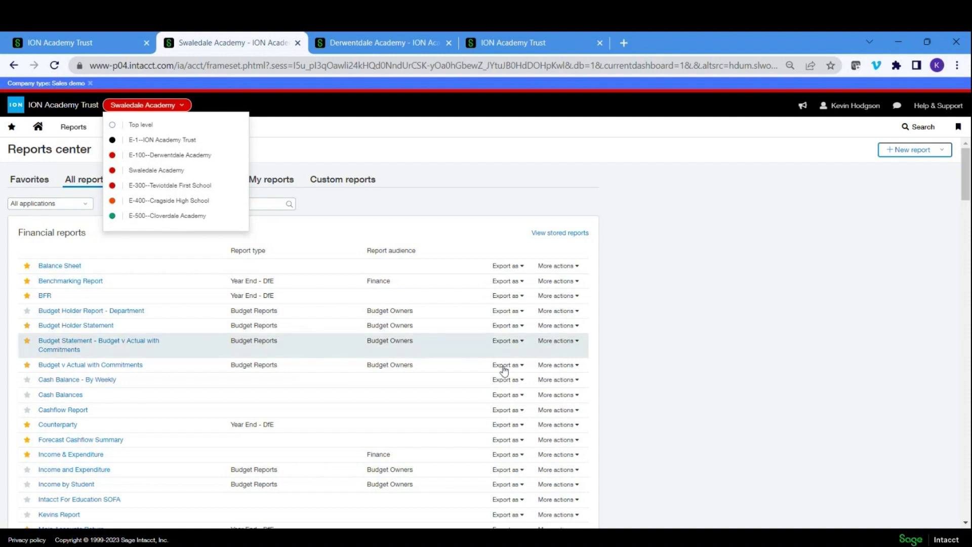
pyautogui.click(461, 192)
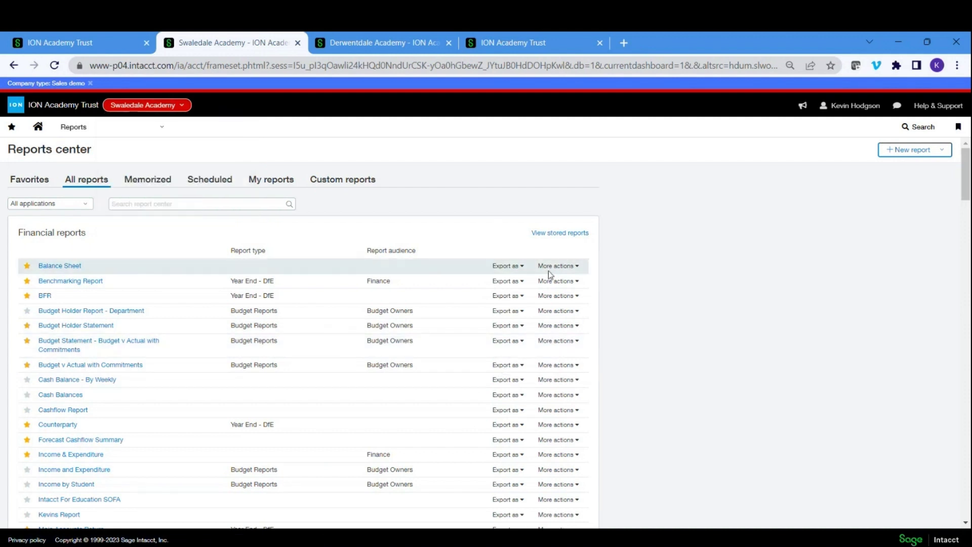
pyautogui.click(515, 266)
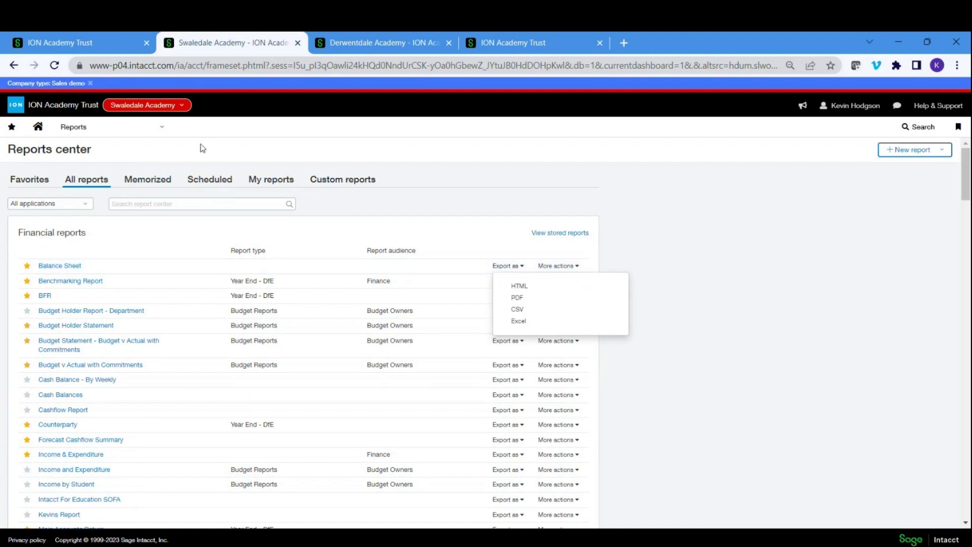
# - View the YPO purchase requisition dated 28/06/2023 in Swaledale Academy and show its transaction history
pyautogui.moveTo(156, 128)
pyautogui.moveTo(151, 243)
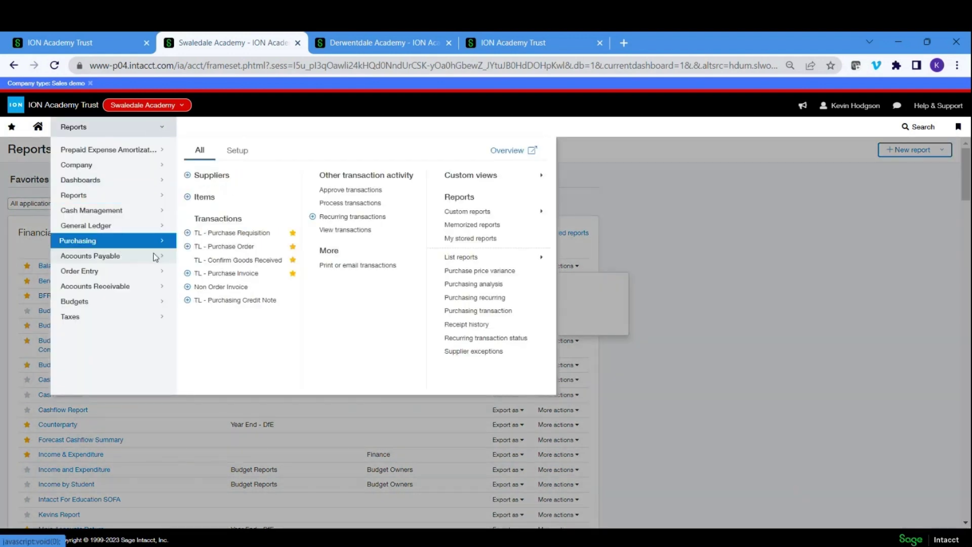
pyautogui.click(232, 234)
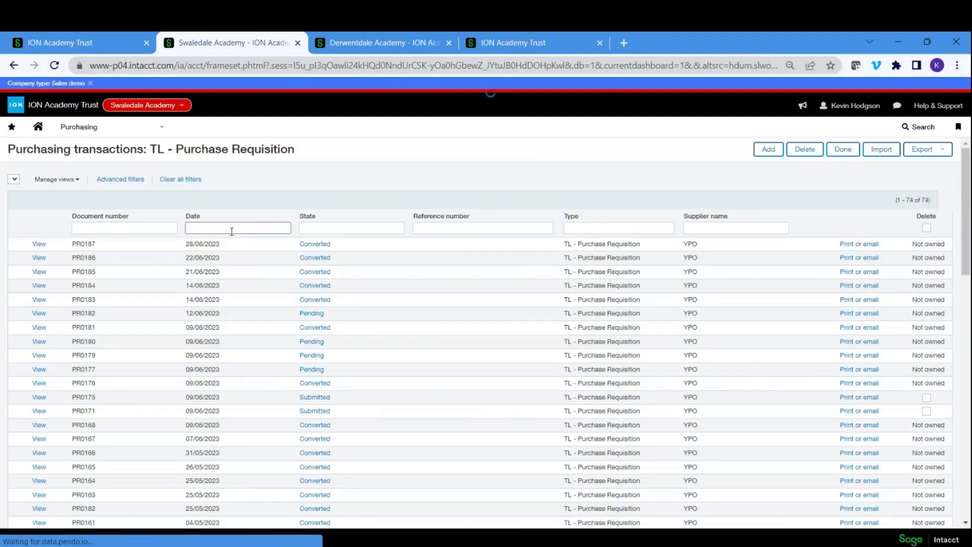
pyautogui.click(41, 246)
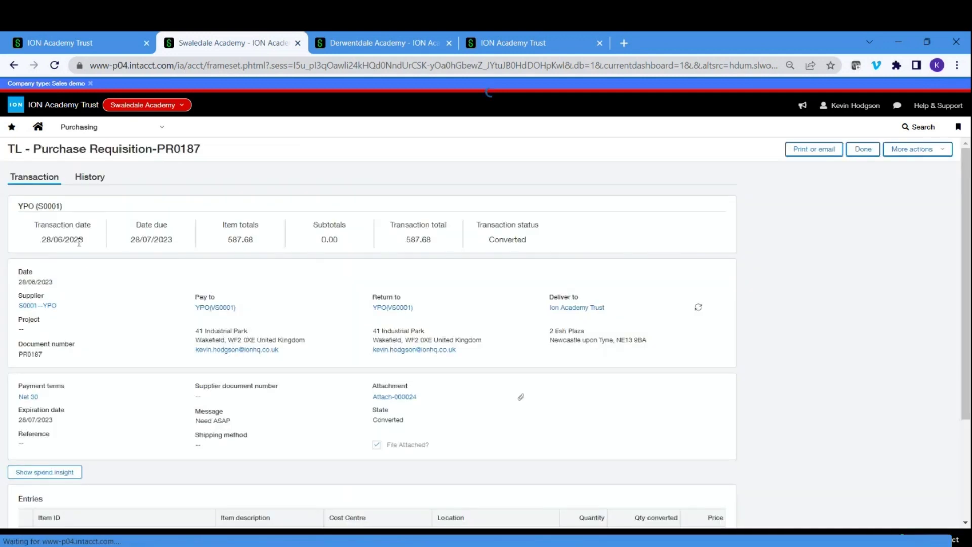
pyautogui.click(89, 176)
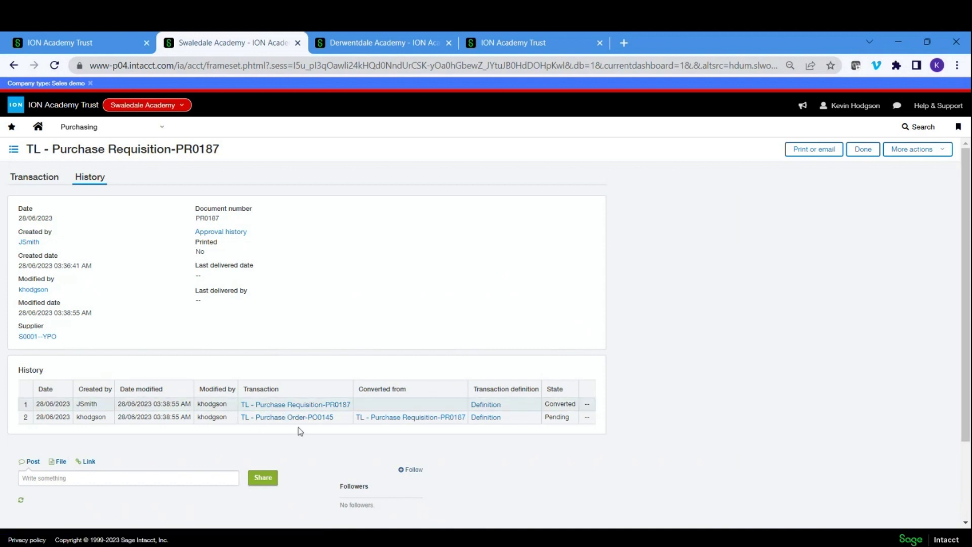
# - Review the requisition's approval history, including the subject and comments, close it, and open the record's post box
pyautogui.click(236, 234)
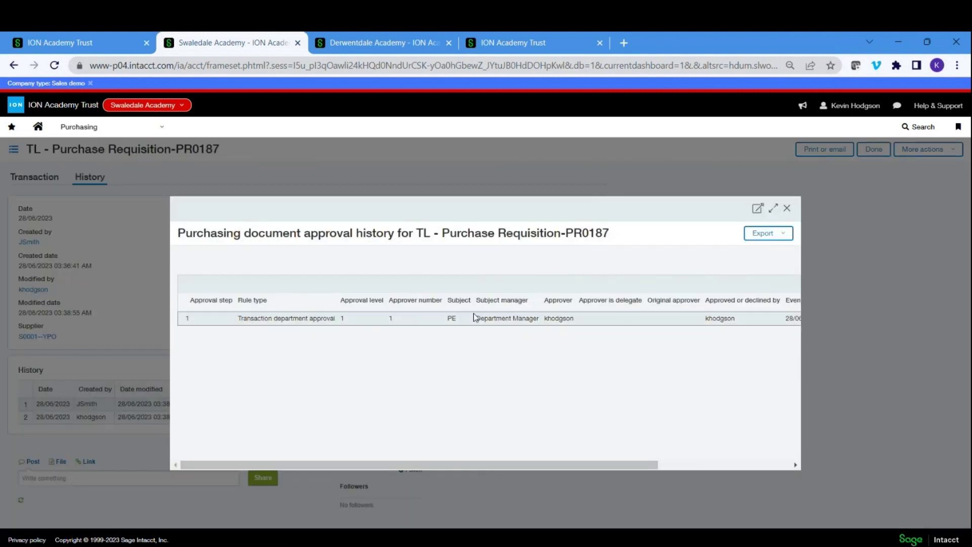
pyautogui.doubleClick(448, 318)
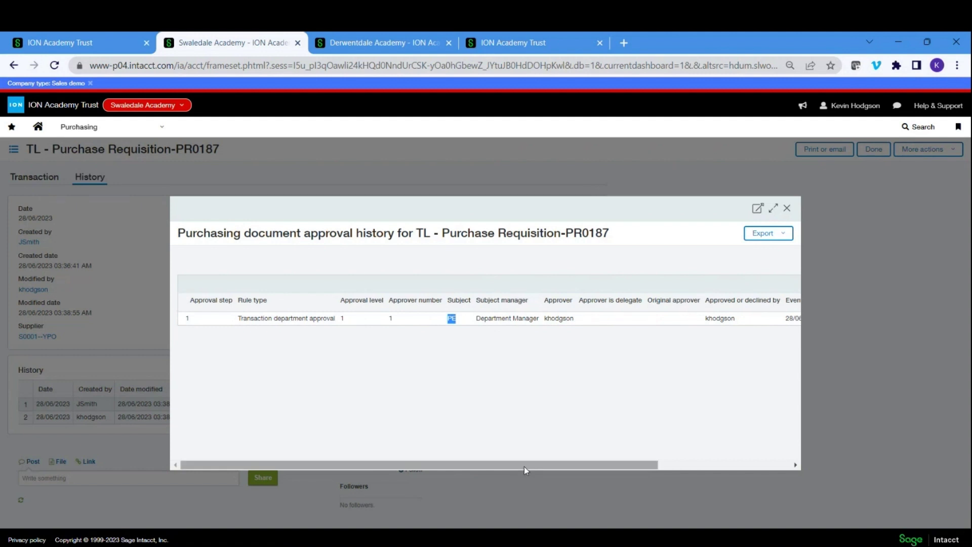
pyautogui.moveTo(524, 465); pyautogui.dragTo(671, 455)
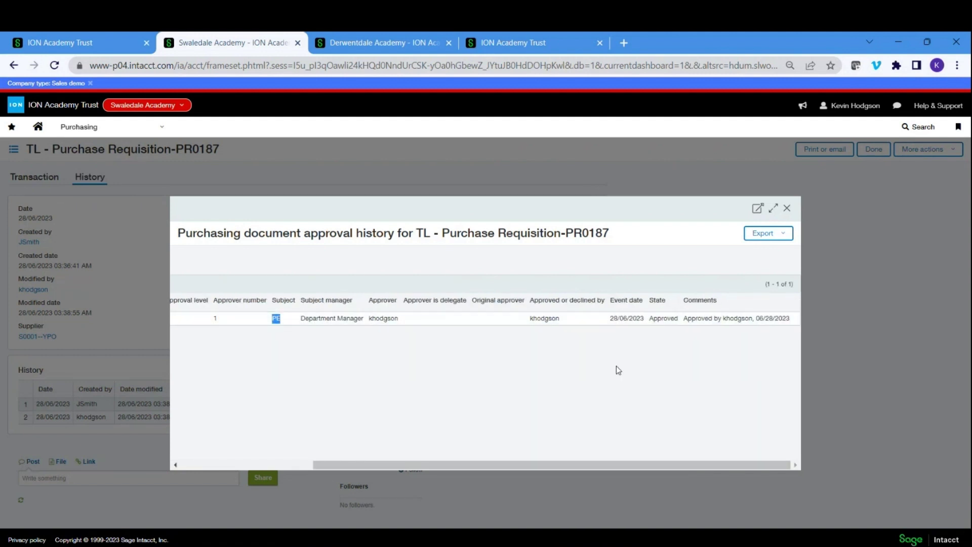
pyautogui.moveTo(683, 319); pyautogui.dragTo(687, 416)
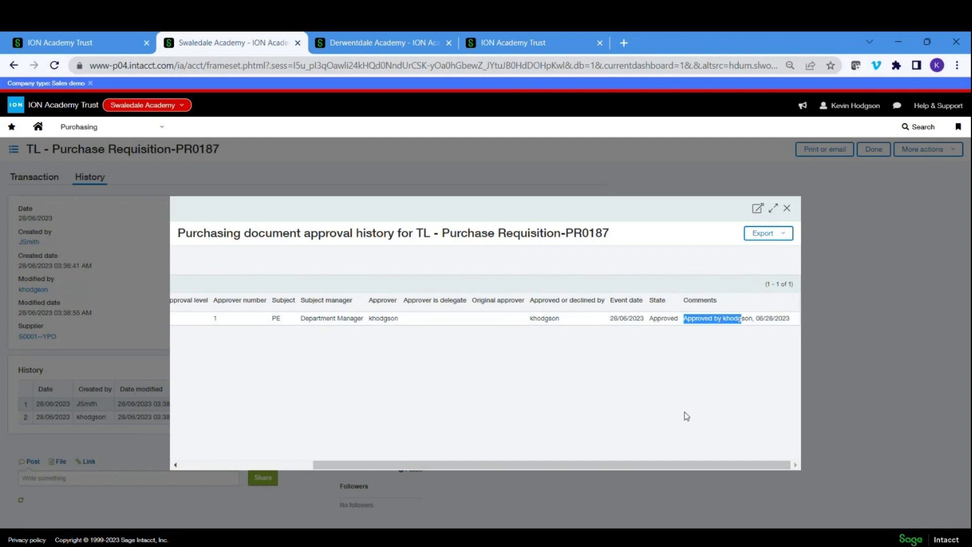
pyautogui.click(787, 208)
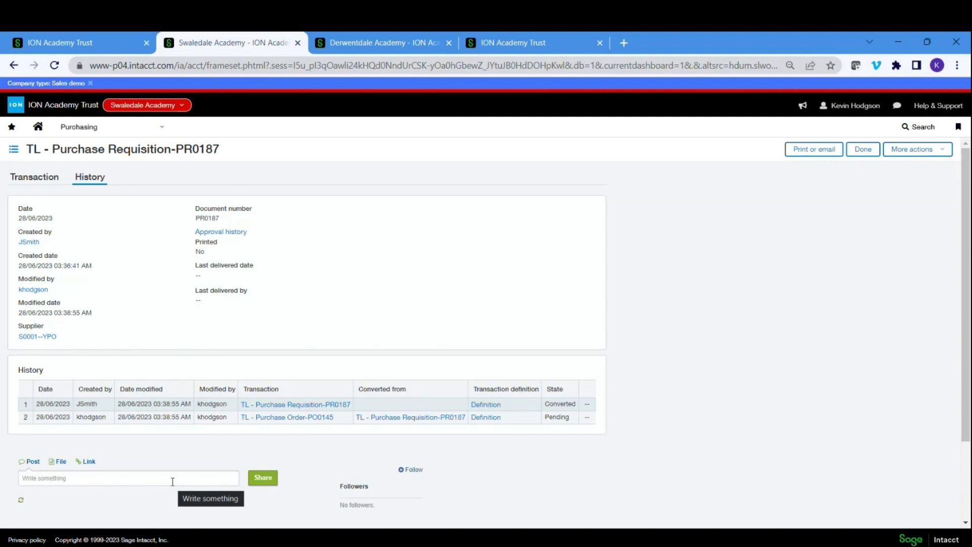
pyautogui.click(172, 482)
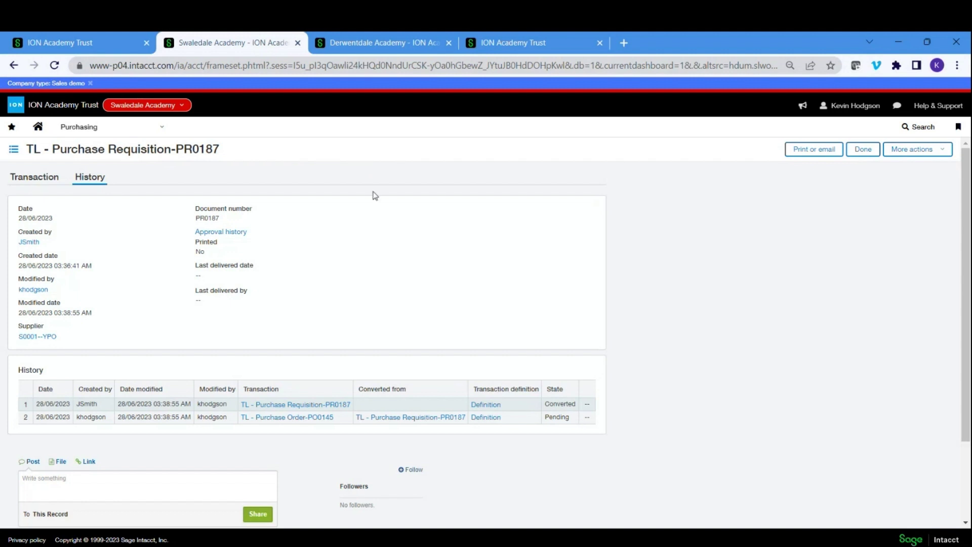
# - Return to the top-level AP purchase invoice and examine the Trip and Fund options for the first entry line
pyautogui.click(513, 40)
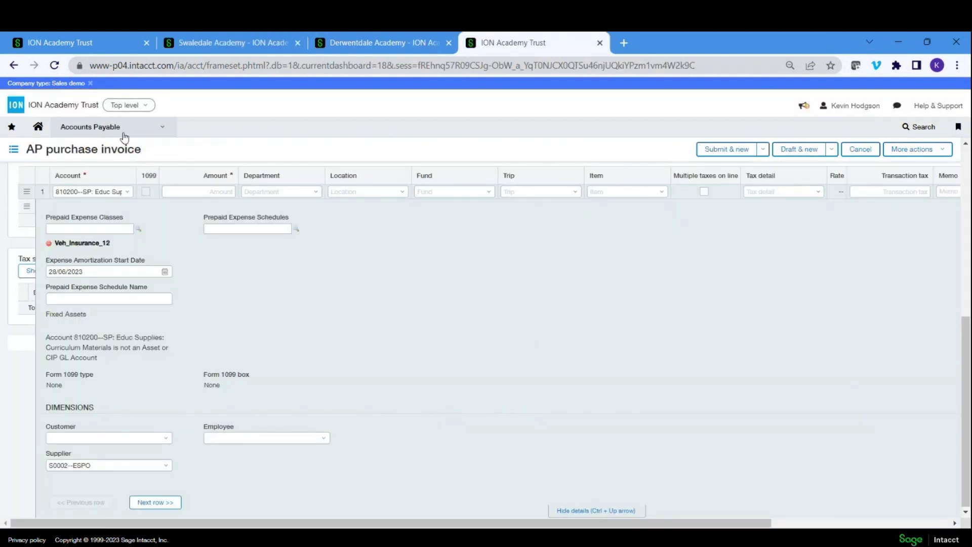
pyautogui.click(576, 195)
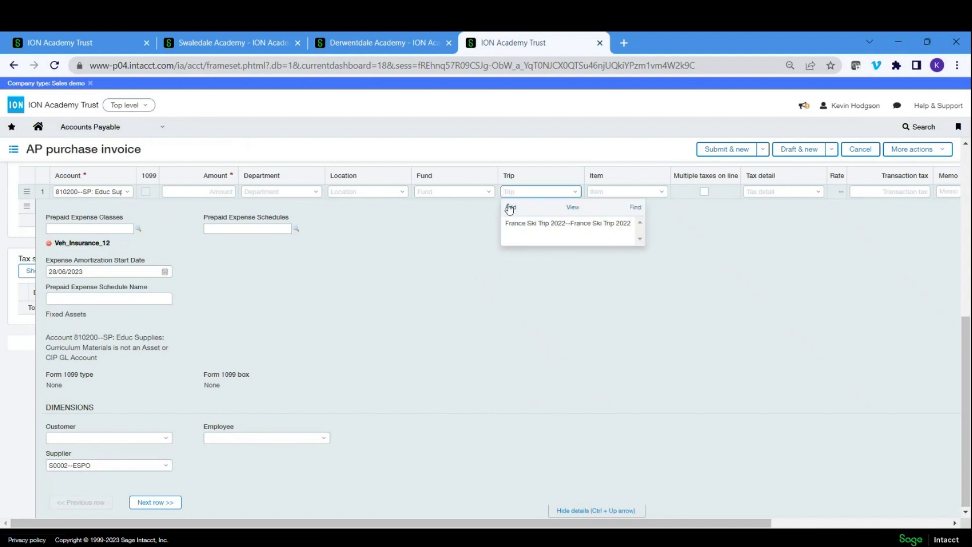
pyautogui.scroll(1, 426, 319)
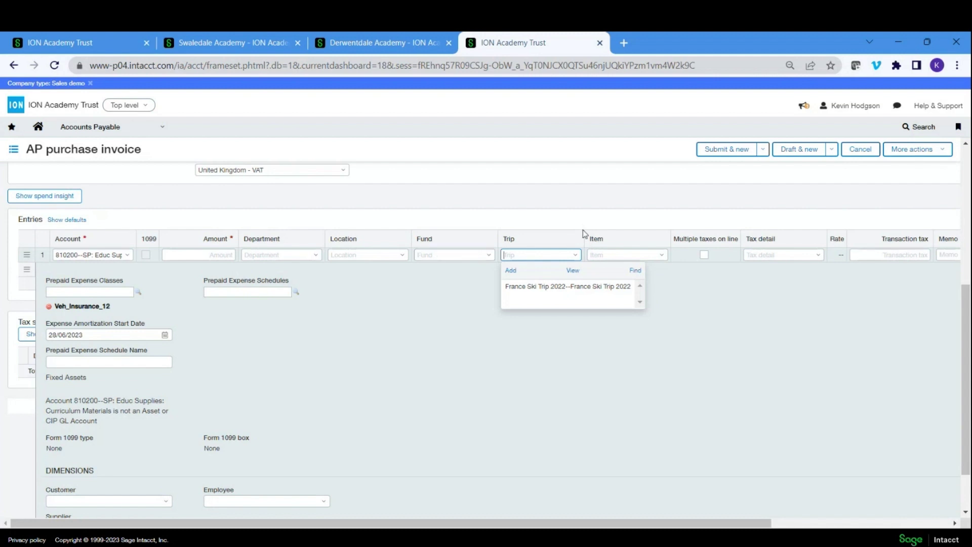
pyautogui.click(487, 256)
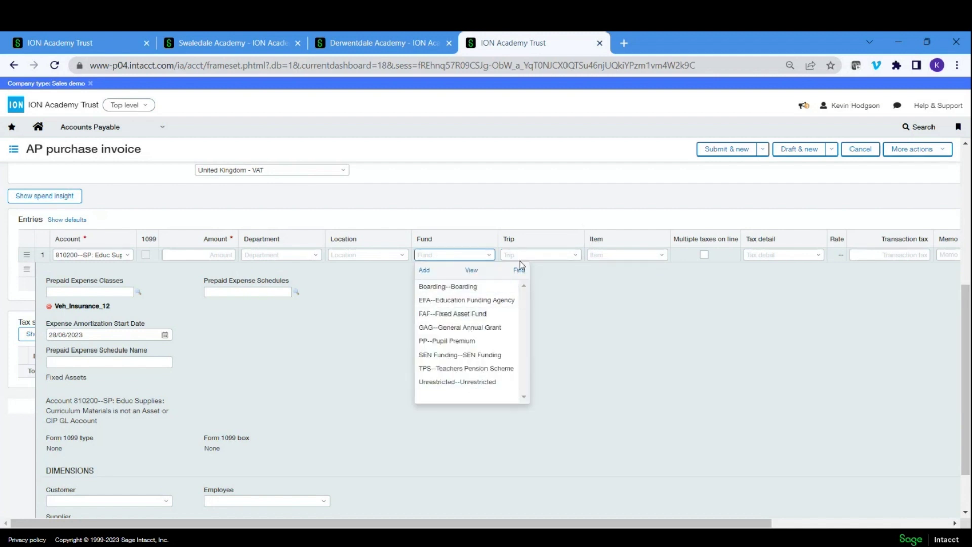
pyautogui.click(576, 254)
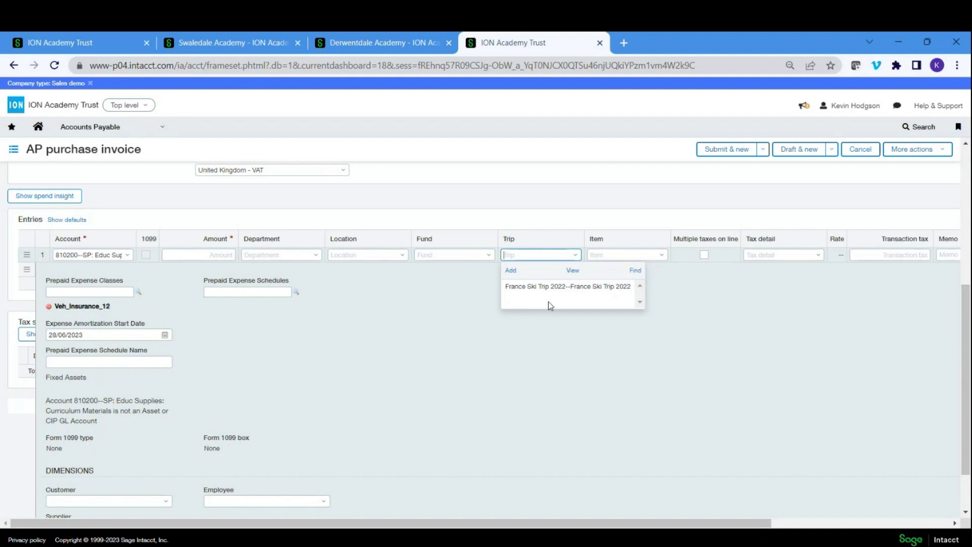
pyautogui.click(489, 254)
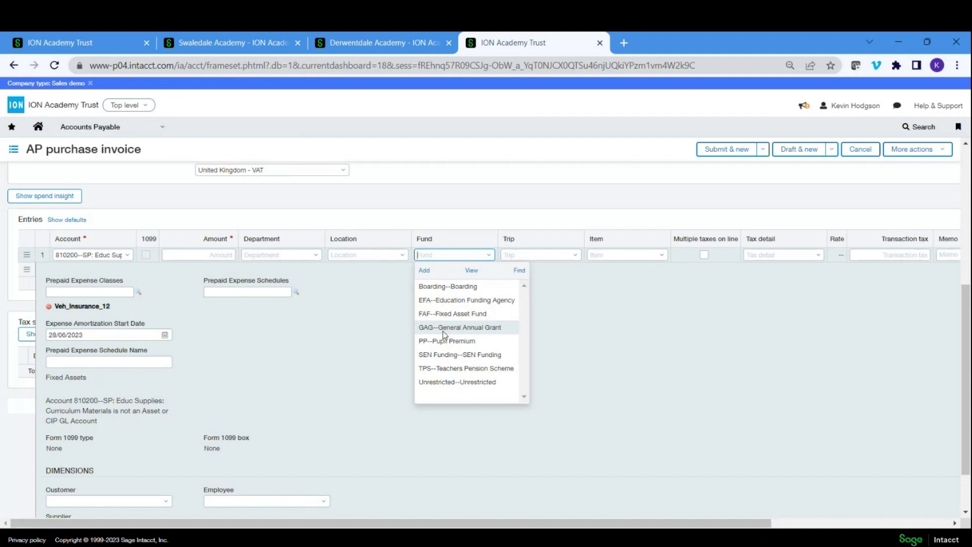
# - Look through the Cash Management functions at the trust's top level
pyautogui.click(126, 130)
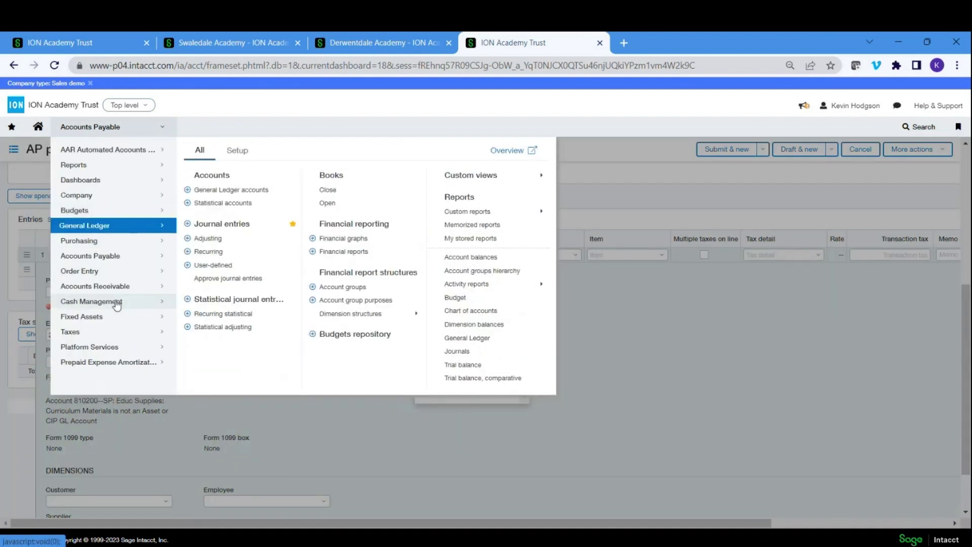
pyautogui.moveTo(112, 301)
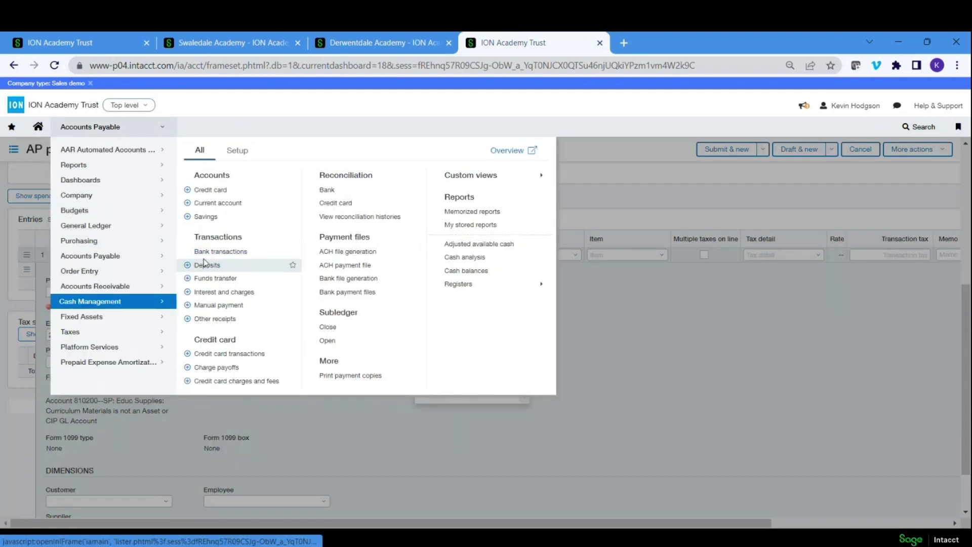